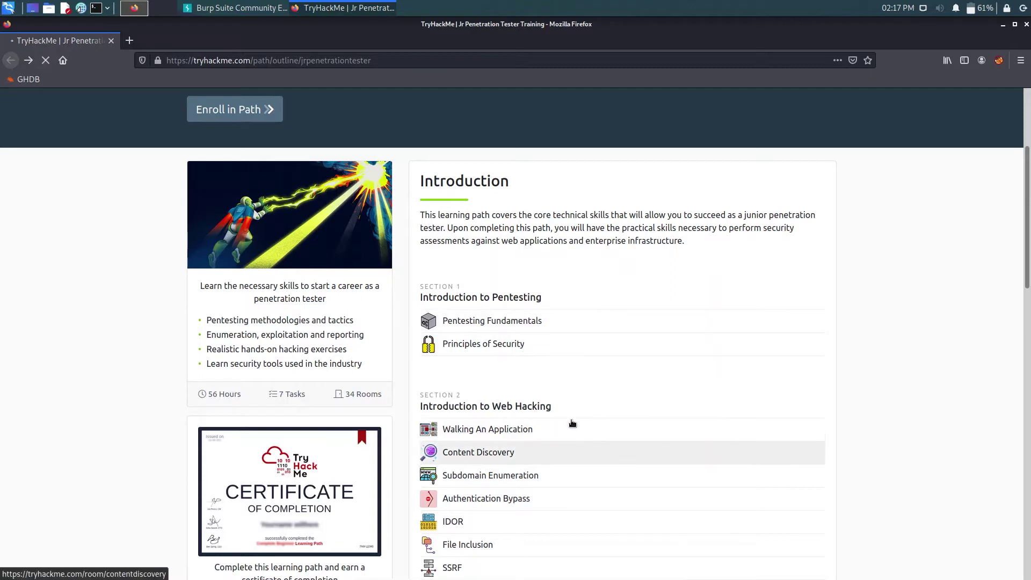
- Open the 'Walking An Application' room from the Jr Penetration Tester path outline
left_click(598, 410)
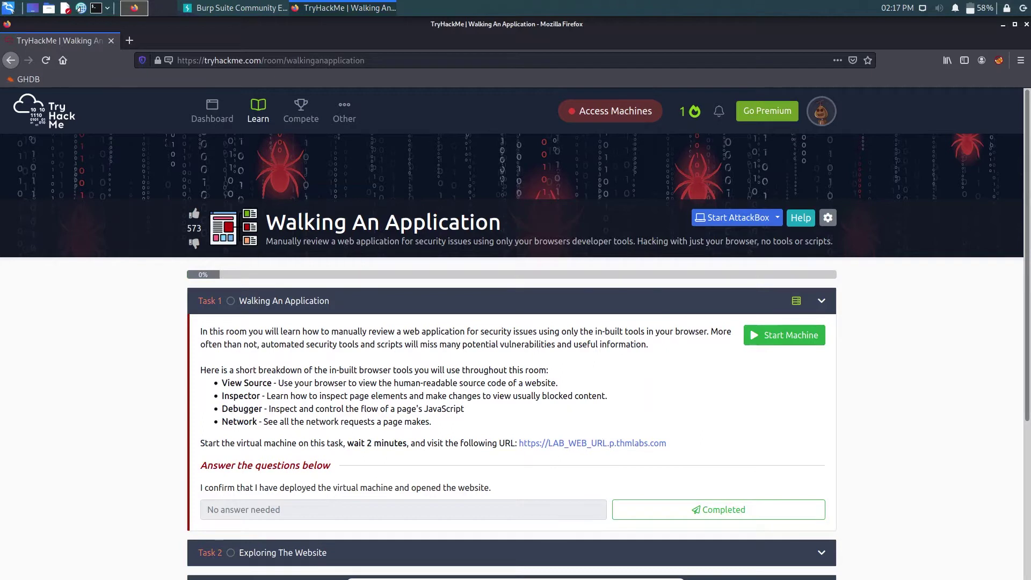
scroll(698, 343, "down", 1)
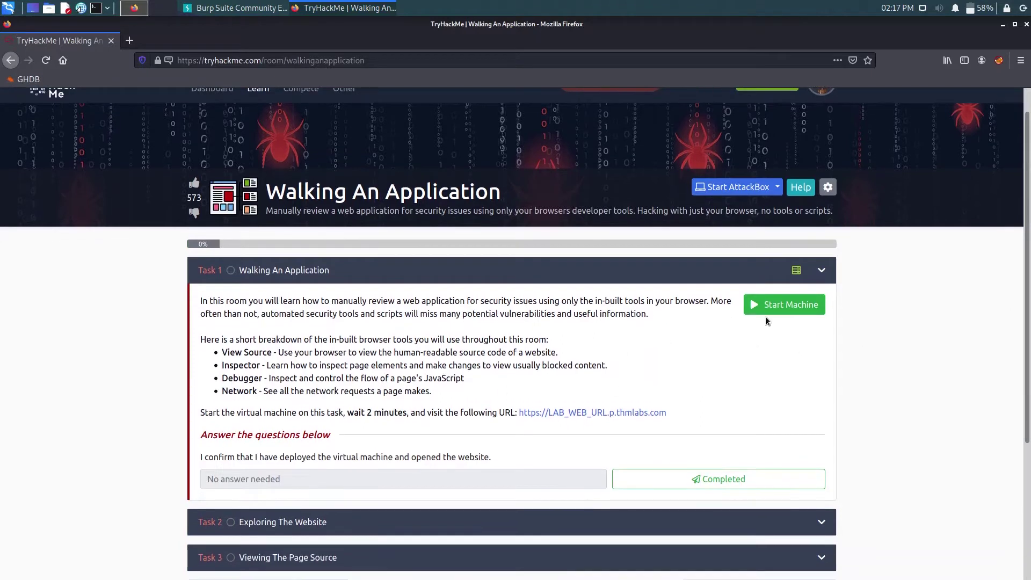
- Start the acmeitsupportv10 lab machine and dismiss the subscription tip notice
left_click(775, 302)
scroll(440, 285, "down", 2)
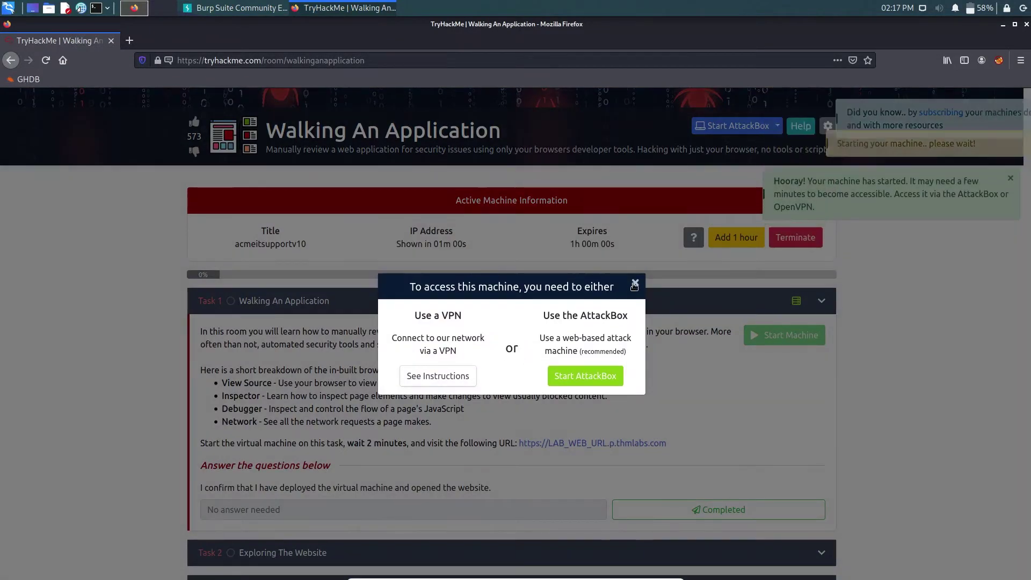
left_click(634, 284)
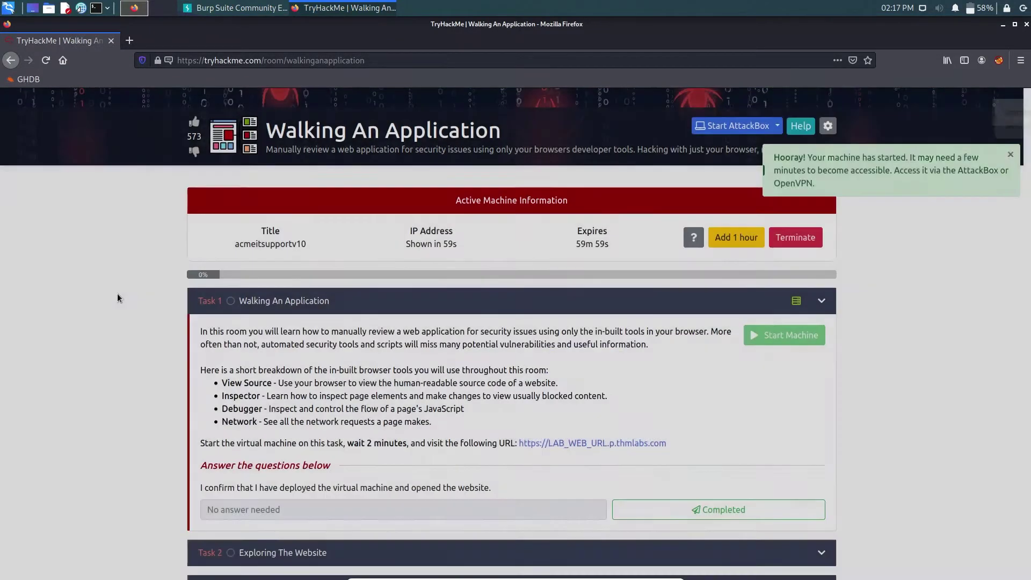
scroll(189, 311, "down", 3)
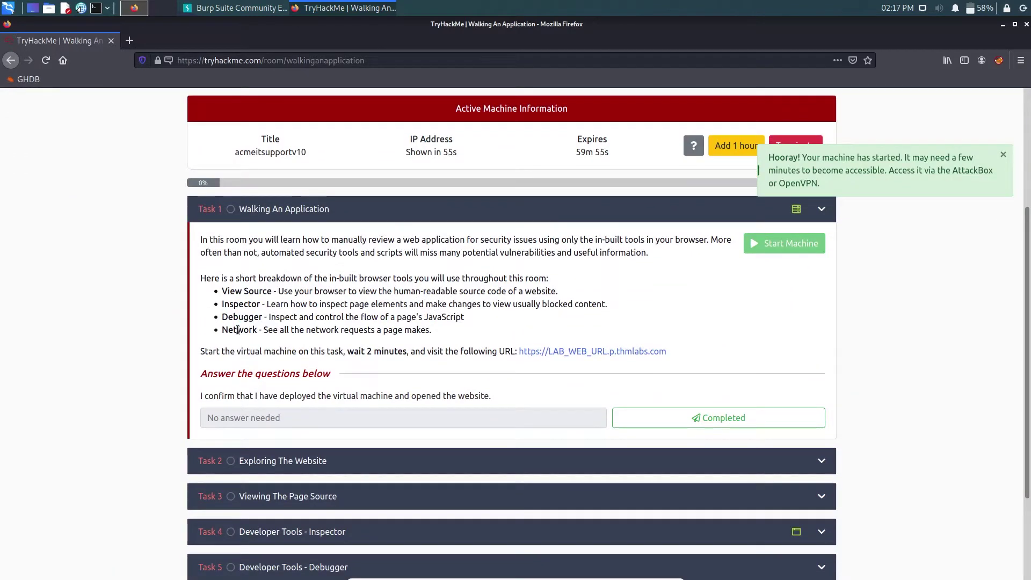
- View the room page's HTML source, then close the source tab
right_click(33, 240)
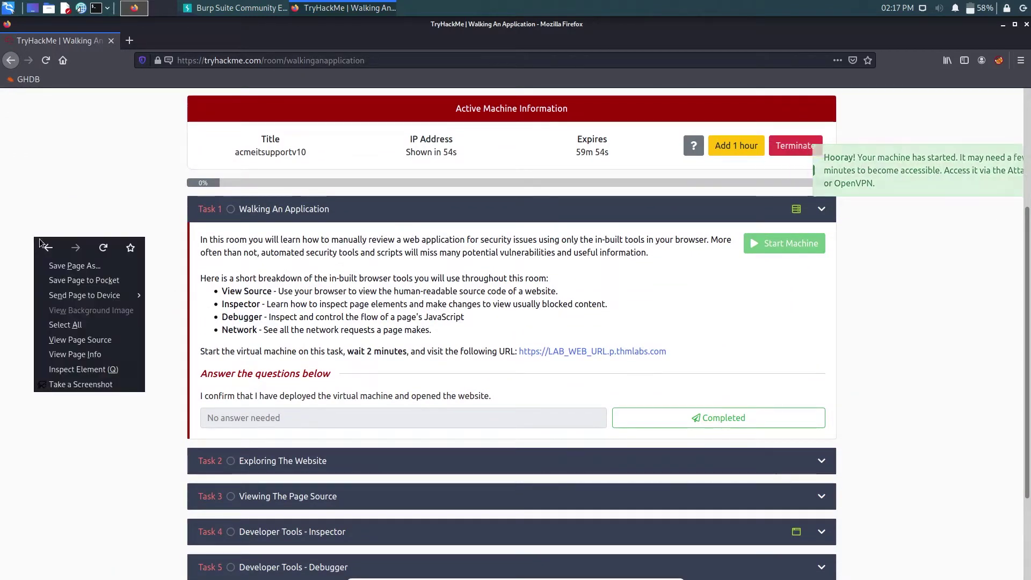
left_click(83, 340)
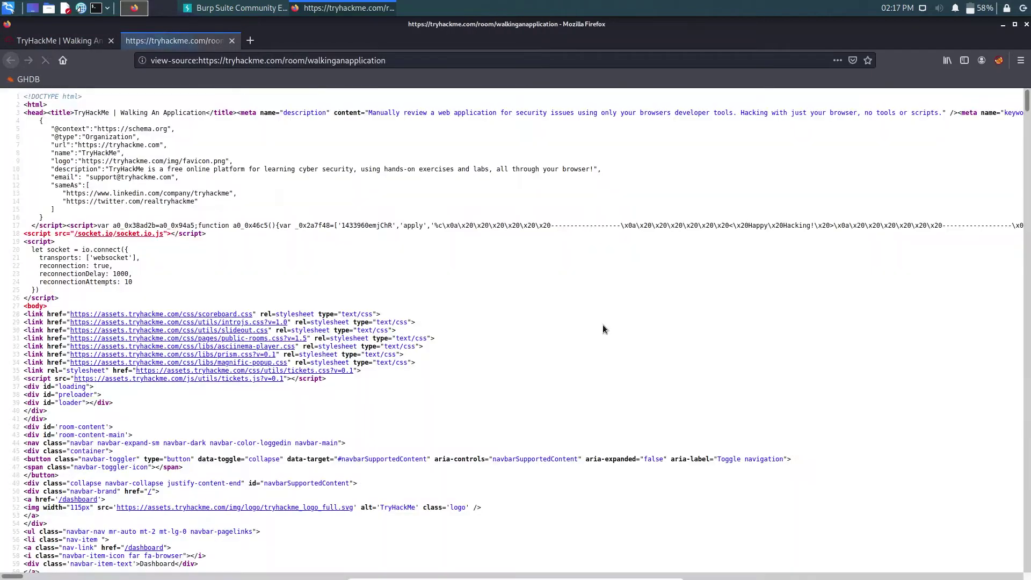
left_click(232, 40)
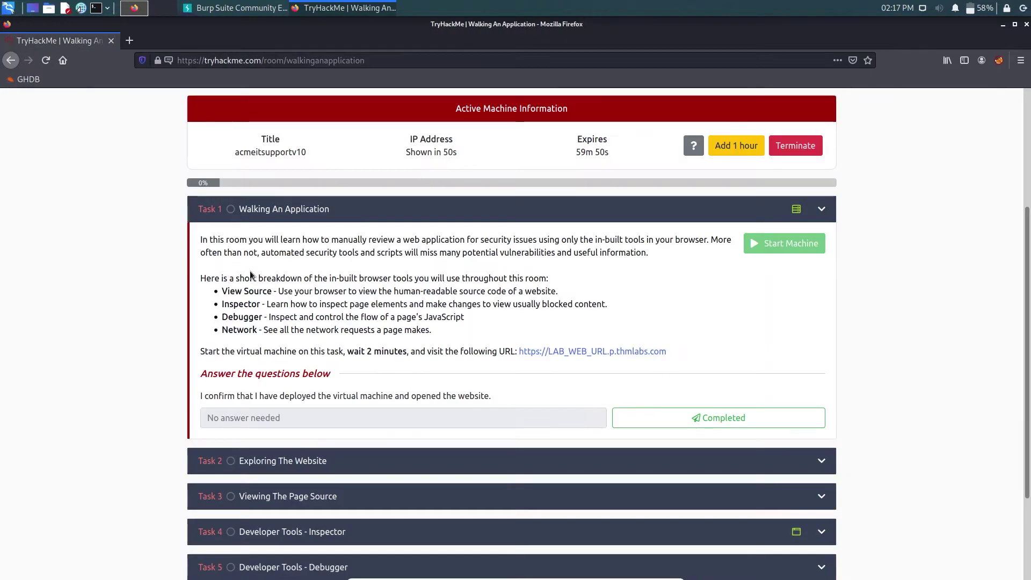
- Inspect the room page's elements in the Firefox developer tools Inspector
right_click(128, 241)
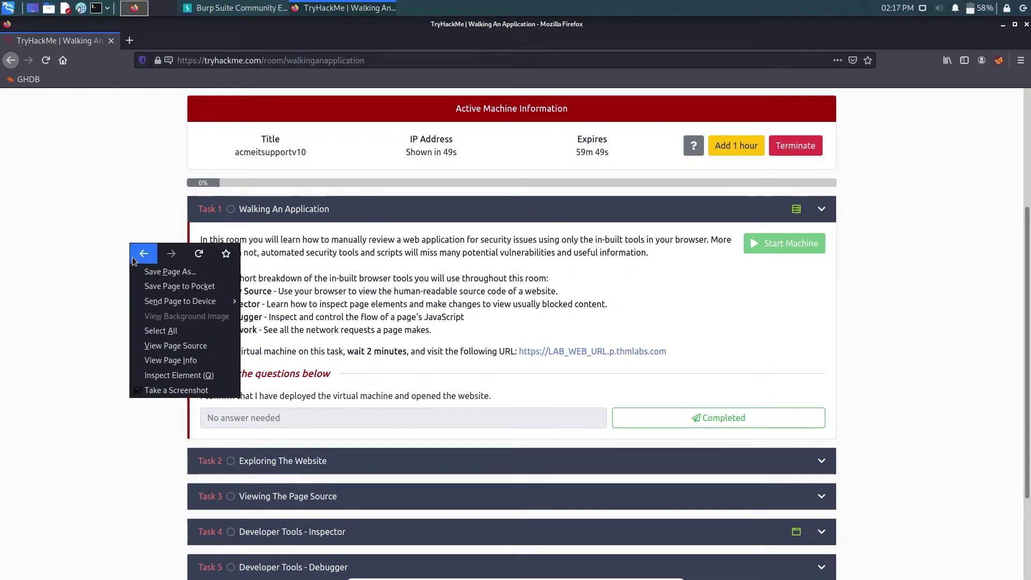
left_click(157, 374)
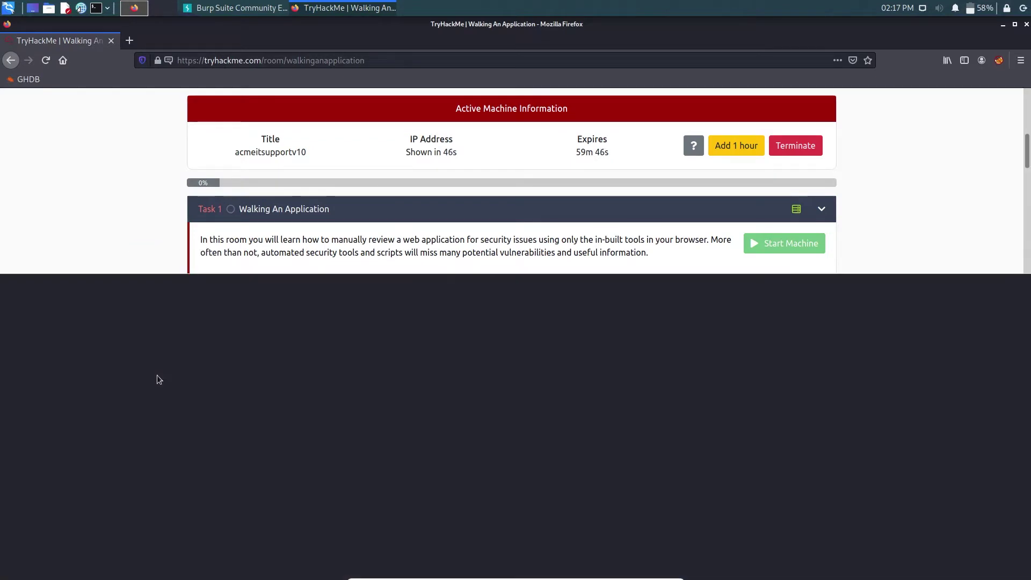
scroll(207, 199, "down", 5)
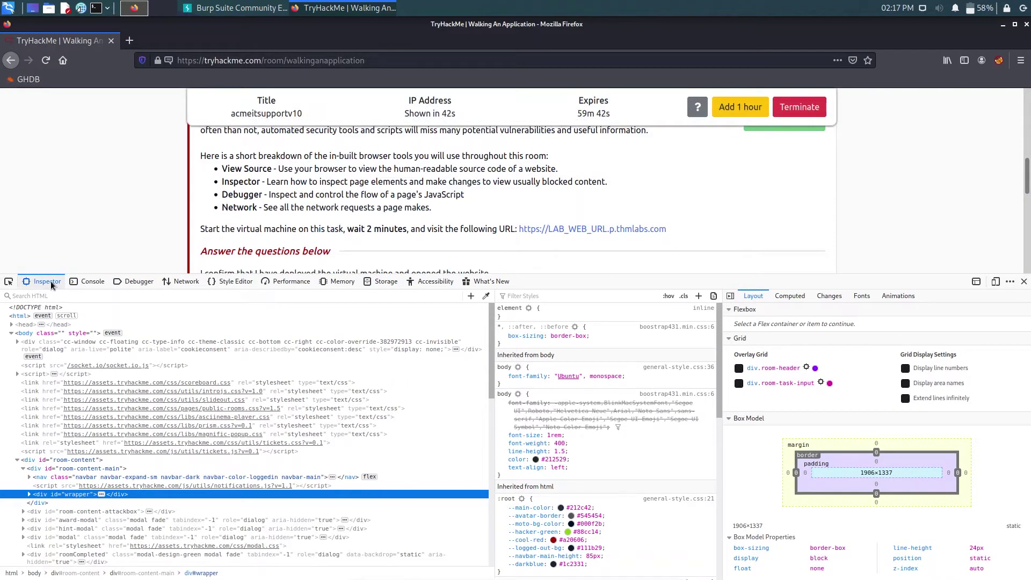
- Browse the DevTools Debugger, Network and Inspector panels, then close the developer tools
left_click(126, 284)
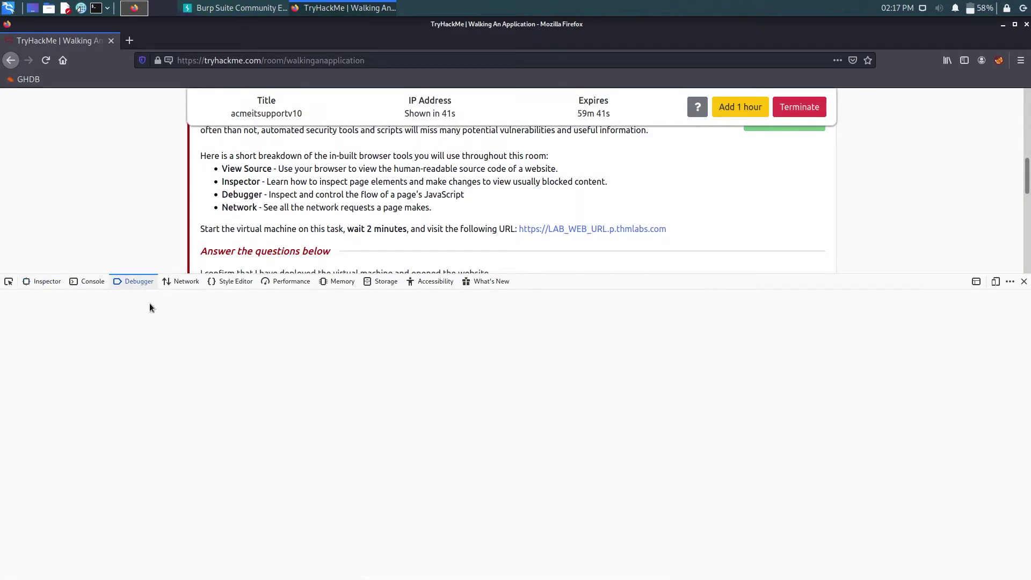
left_click(183, 287)
left_click(40, 285)
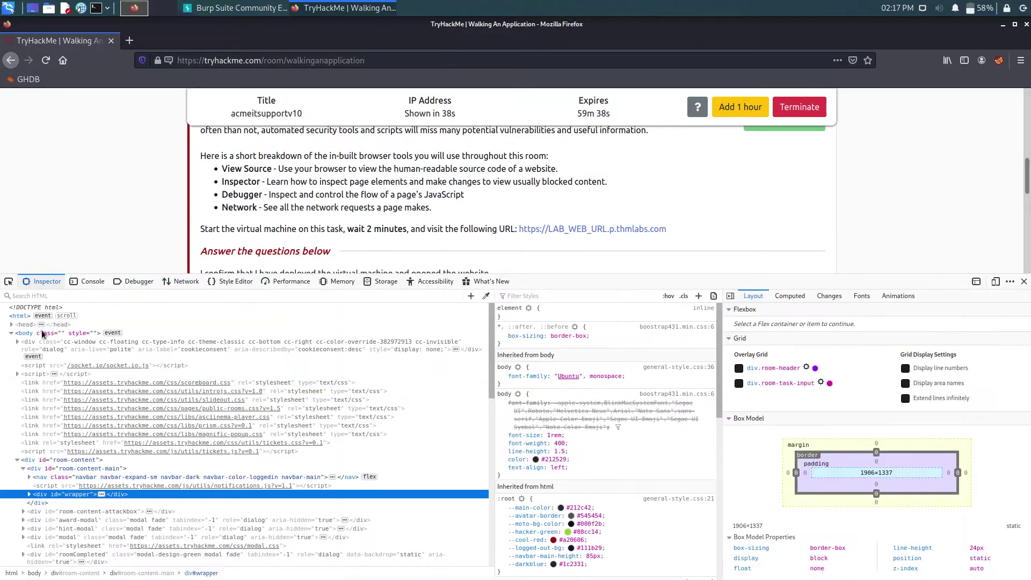
scroll(604, 407, "down", 4)
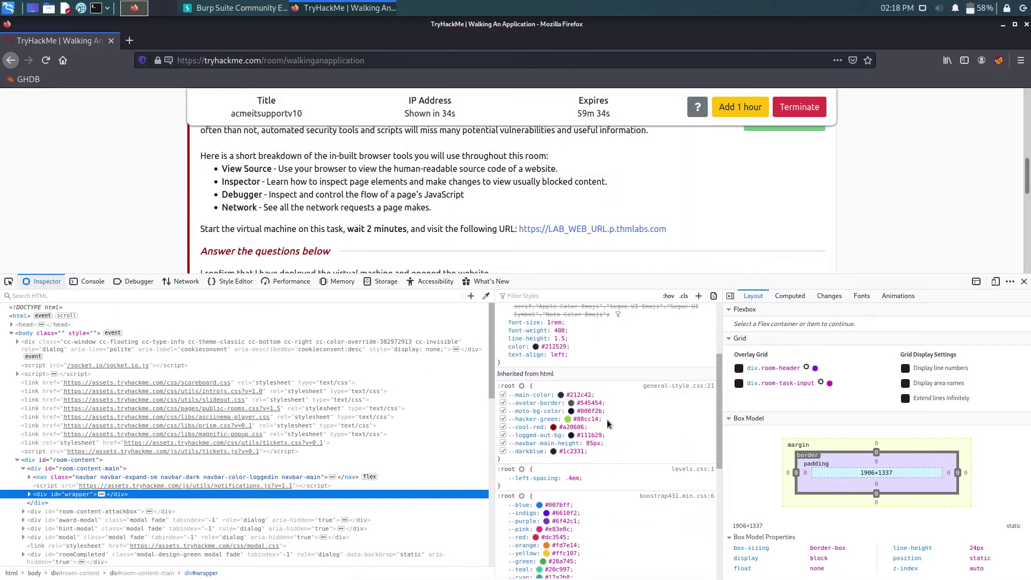
scroll(582, 410, "up", 4)
scroll(106, 341, "down", 5)
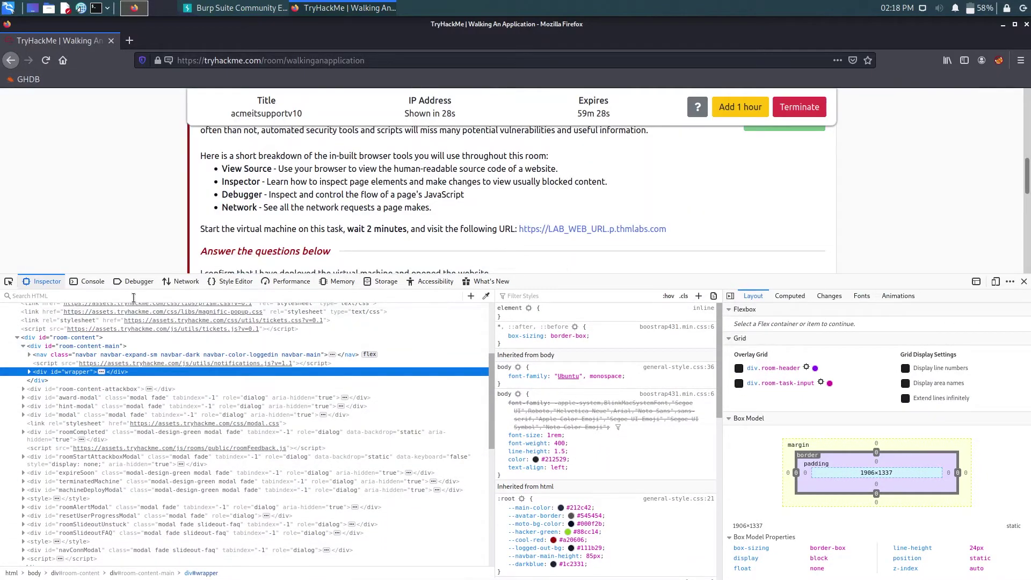
left_click(132, 283)
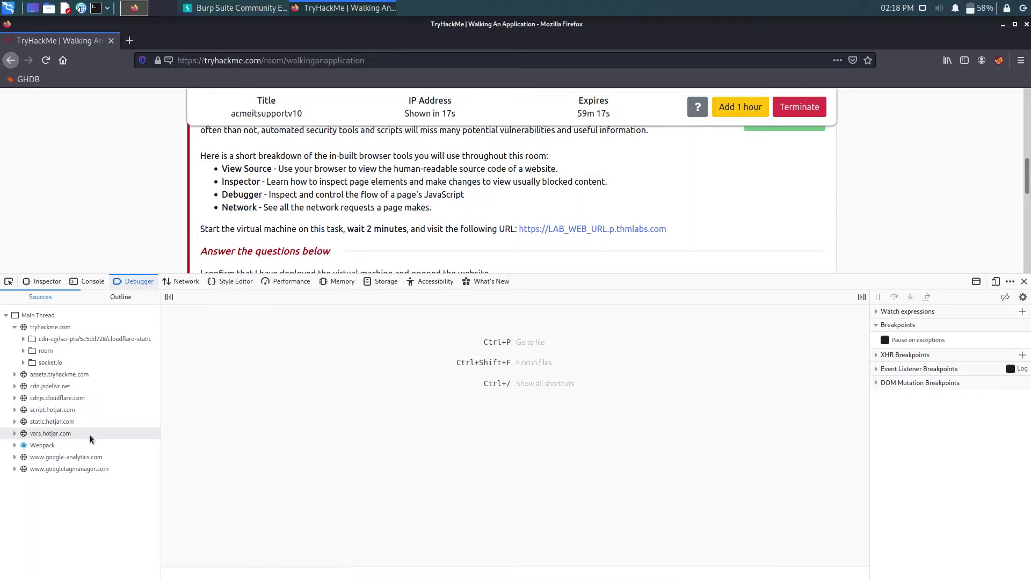
left_click(188, 282)
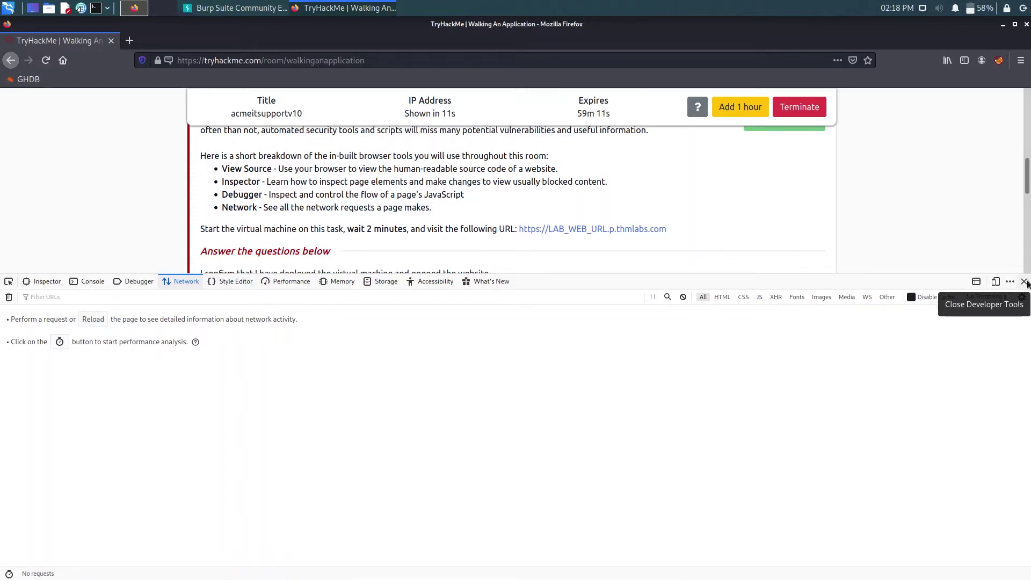
left_click(1024, 281)
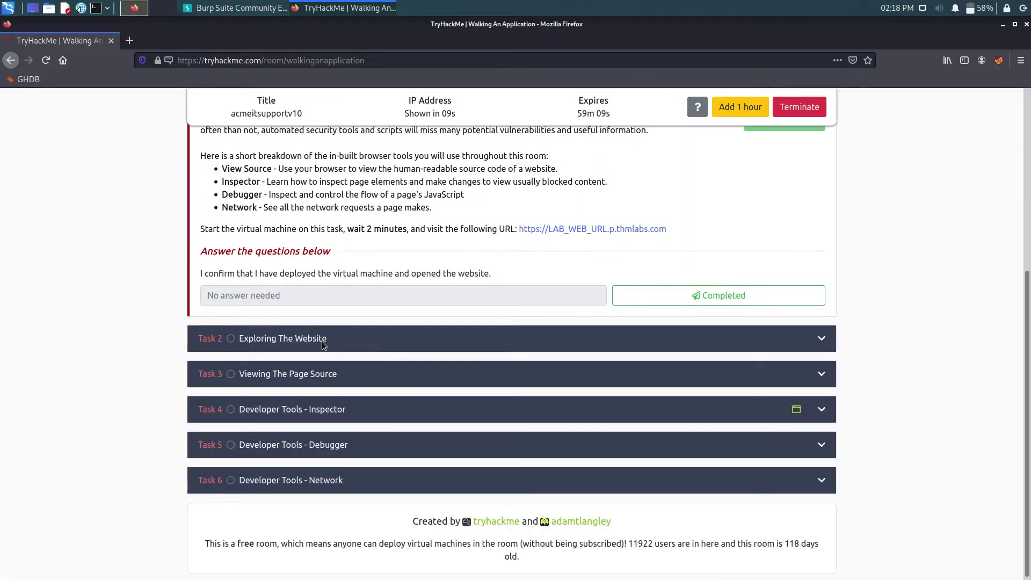
- Mark Task 1's deployment question as Completed and open a terminal window
scroll(324, 344, "up", 1)
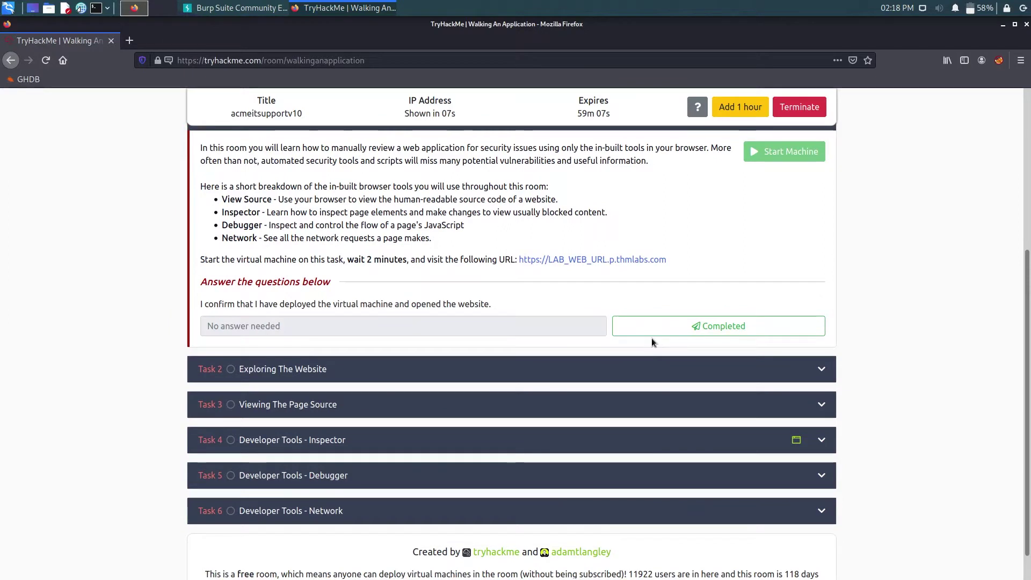
left_click(651, 329)
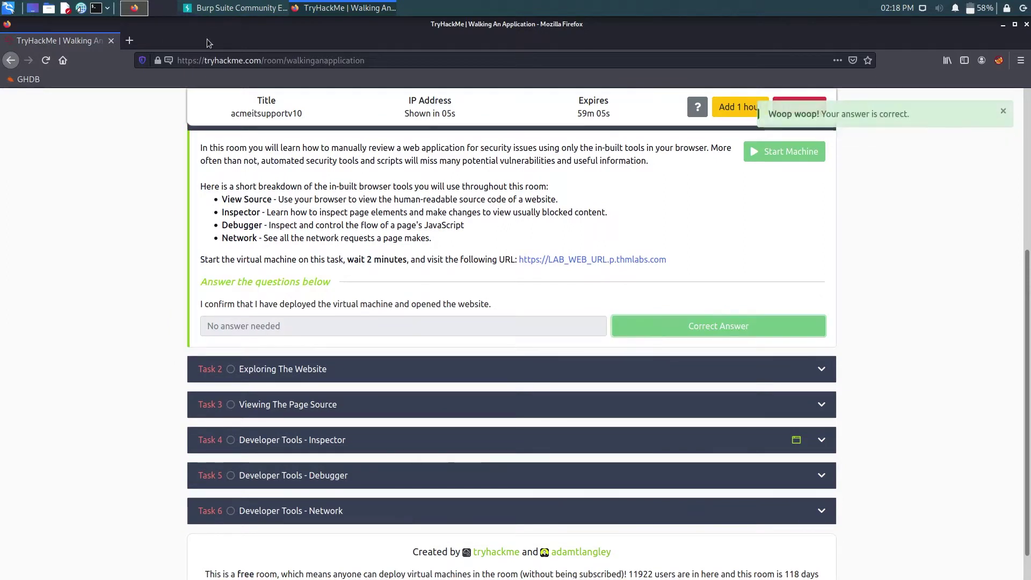
left_click(95, 8)
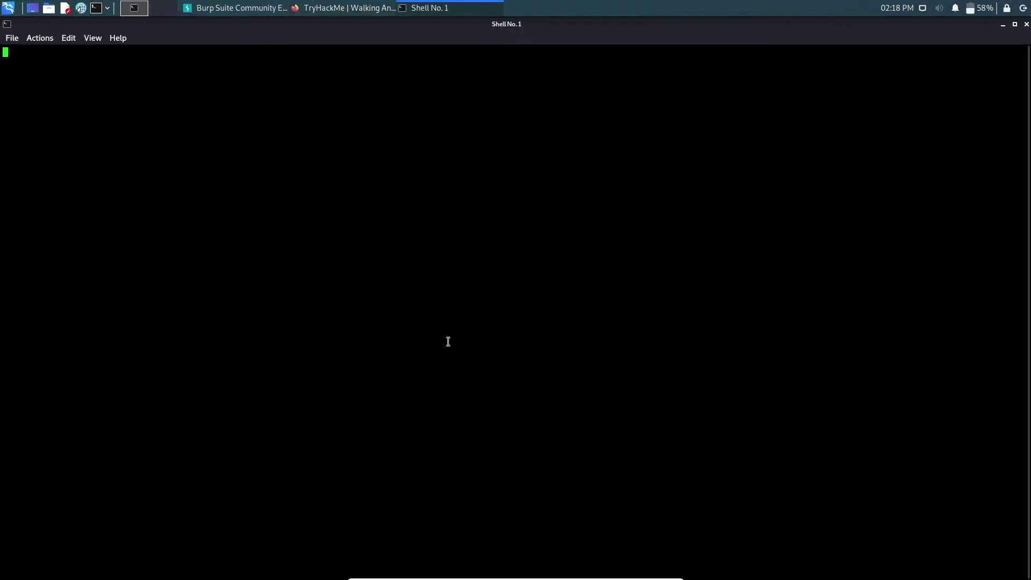
- Enlarge the terminal text and change into the Downloads folder
key("ctrl+plus")
key("ctrl+plus")
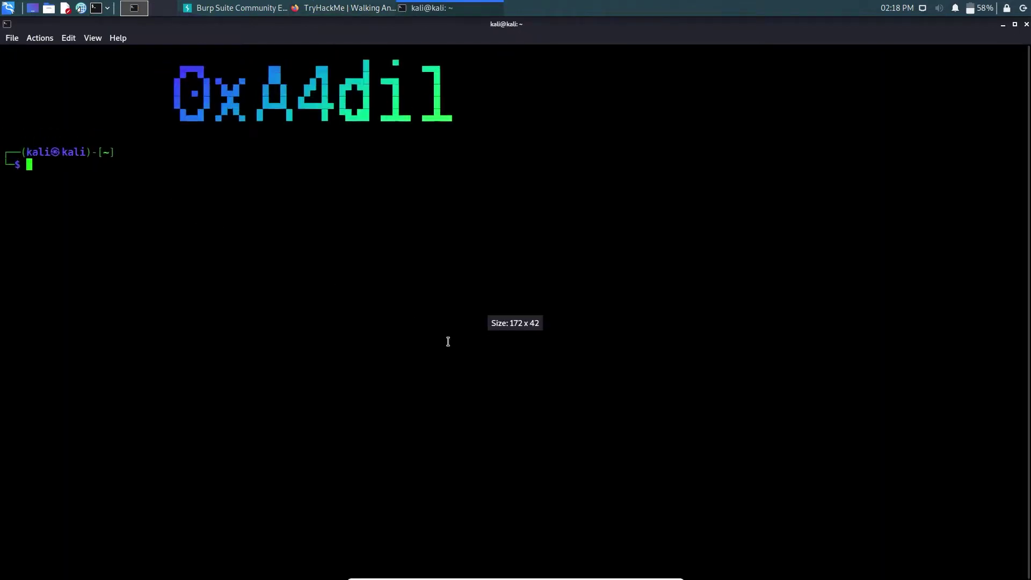
type("cd Dow")
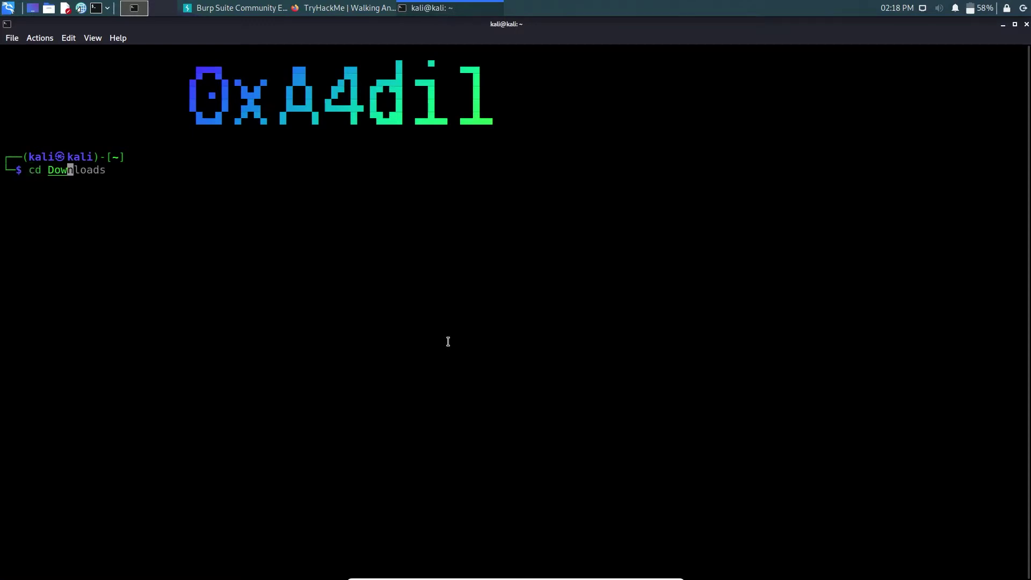
key("Tab")
key("Return")
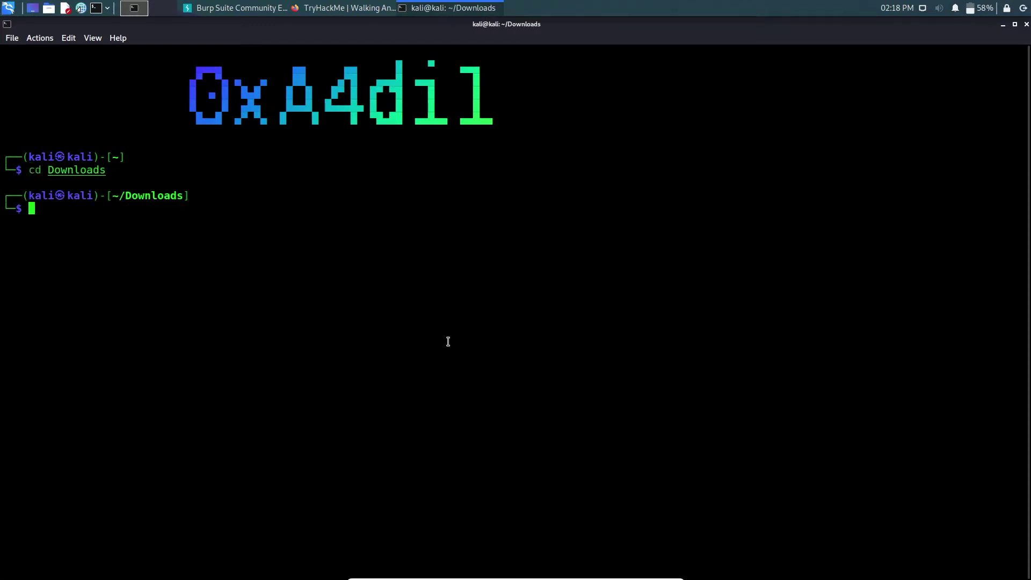
- Connect to the TryHackMe VPN with sudo openvpn and the .ovpn config, then open a second tab
type("sudo op")
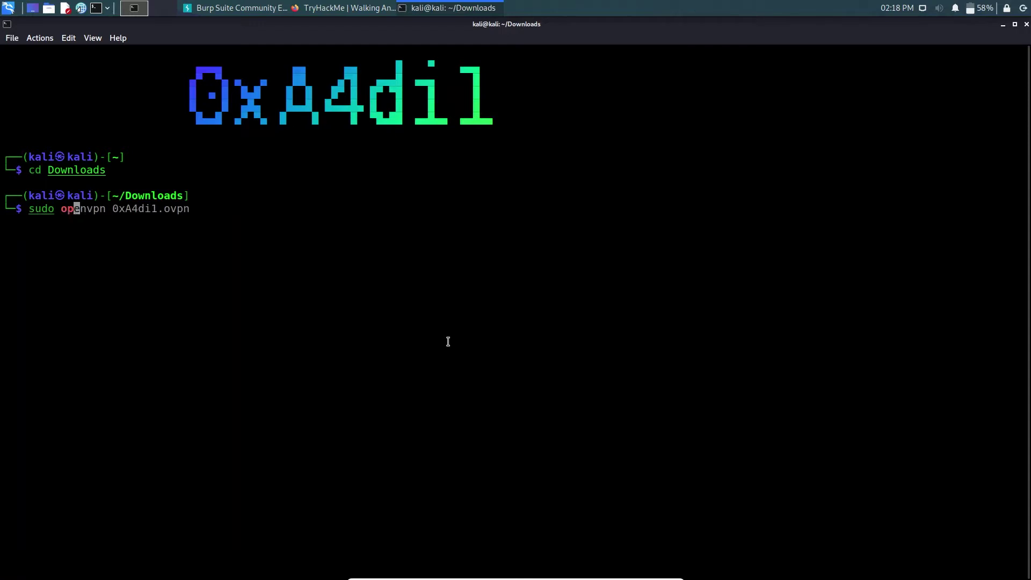
key("Right")
key("Return")
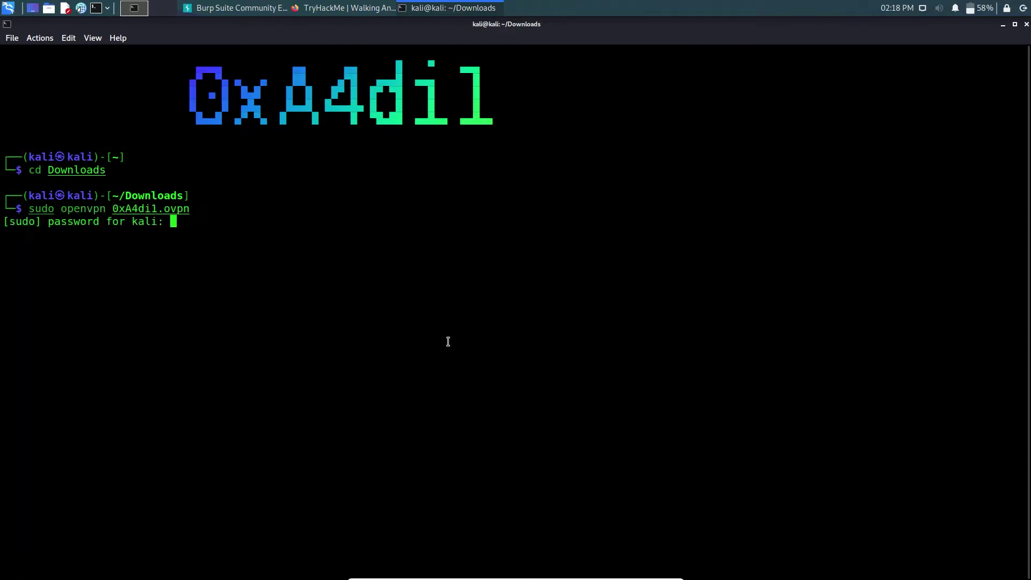
key("Return")
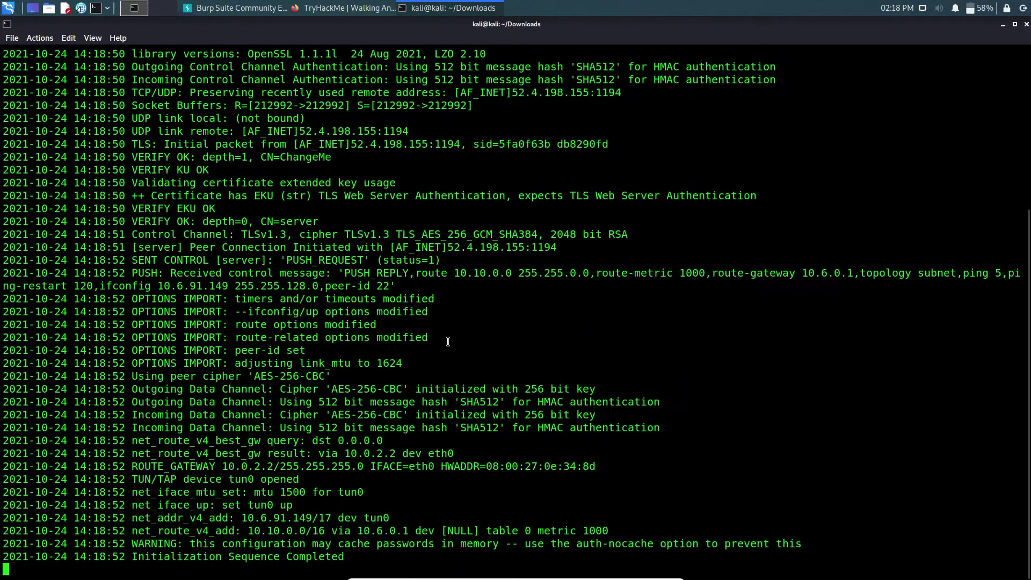
left_click_drag(358, 555, 277, 540)
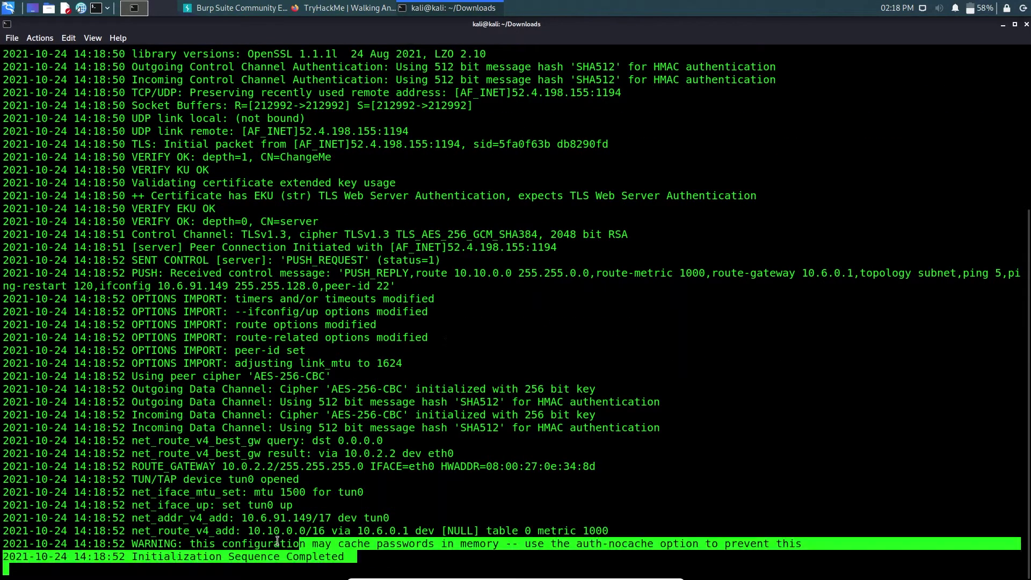
left_click(465, 492)
key("ctrl+shift+t")
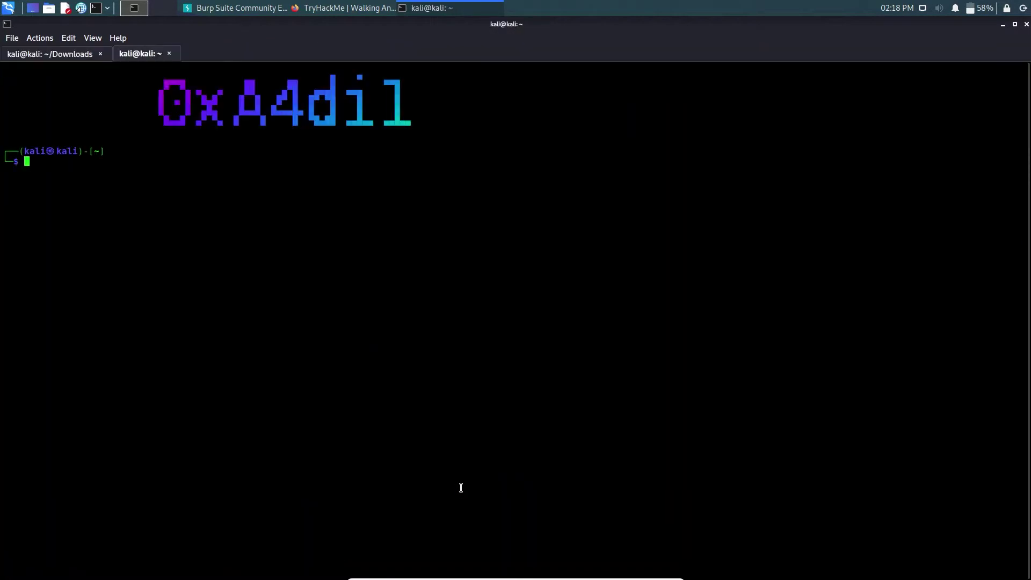
- In the new tab, become root with sudo su, clear the screen, and enlarge the text
key("ctrl+plus")
key("ctrl+plus")
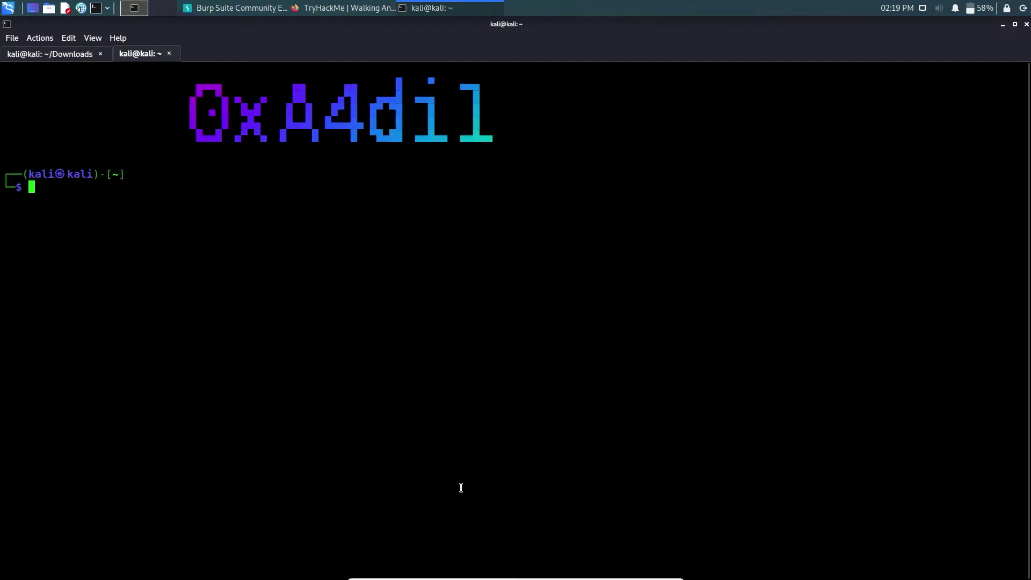
type("sudo su")
key("Return")
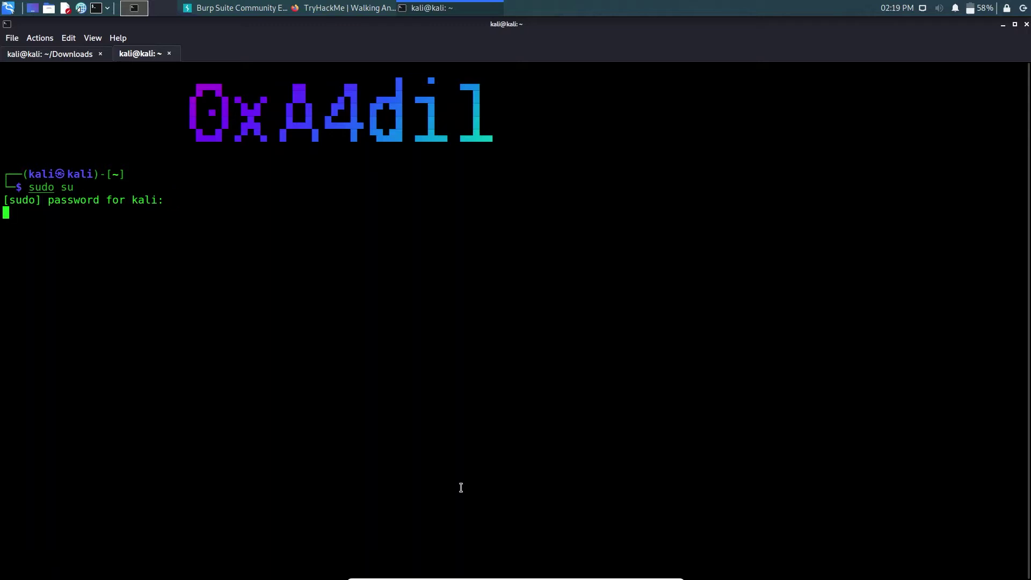
key("Return")
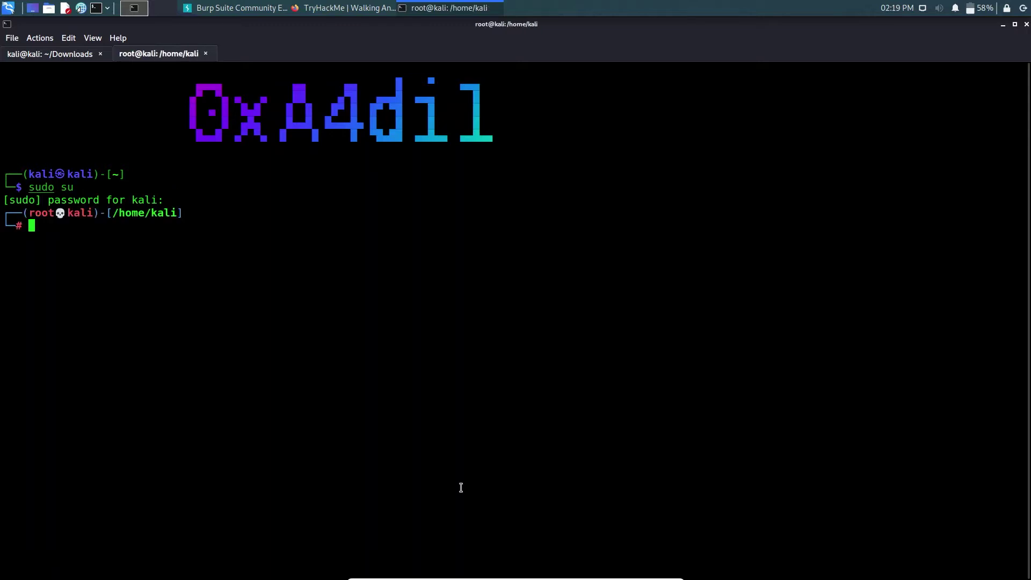
type("clear")
key("Return")
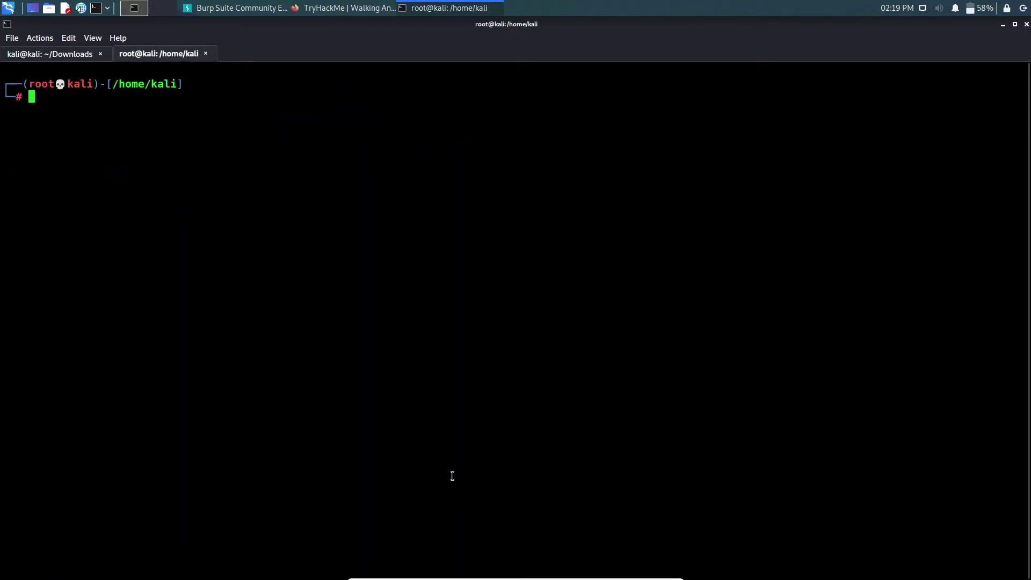
key("ctrl+plus")
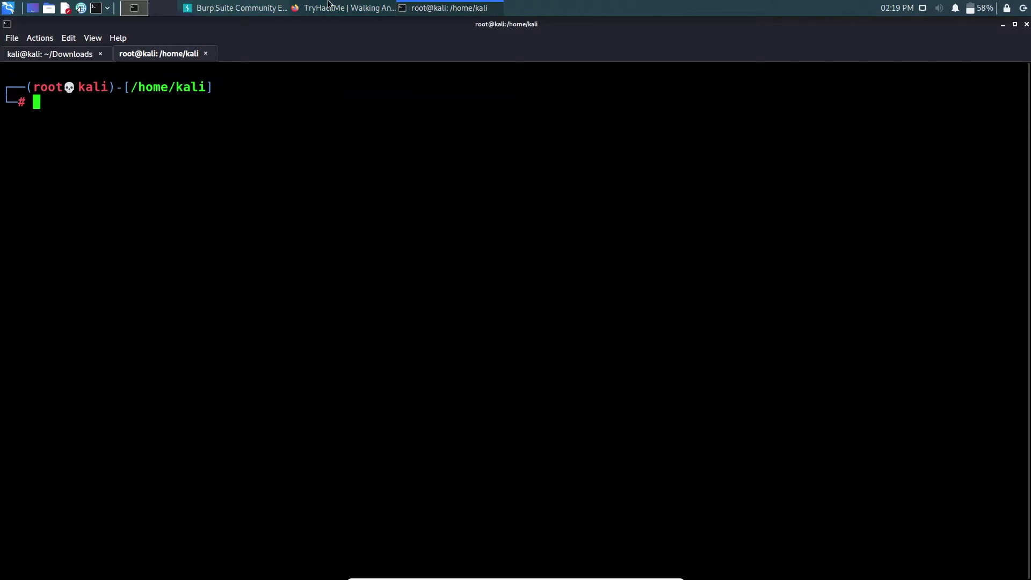
key("alt+Tab")
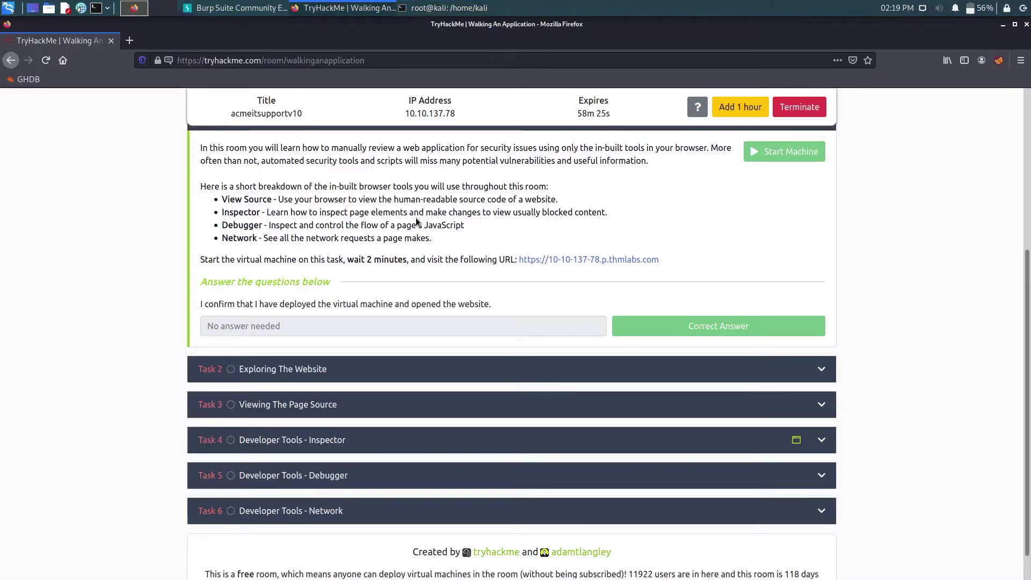
- Adjust the audio volume, then expand and collapse Task 2 Exploring The Website
key("XF86AudioRaiseVolume")
key("XF86AudioRaiseVolume")
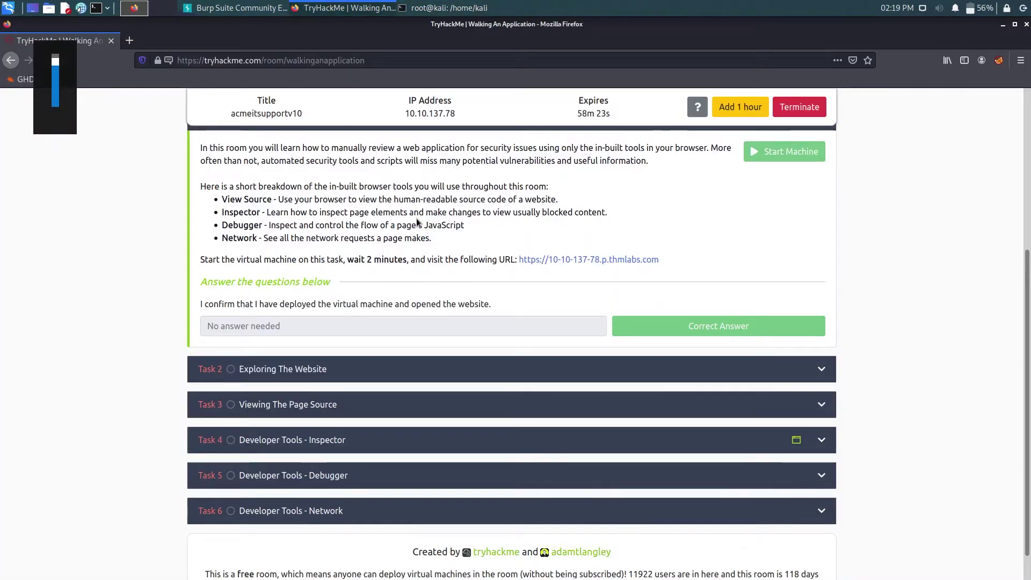
key("XF86AudioLowerVolume")
key("XF86AudioLowerVolume")
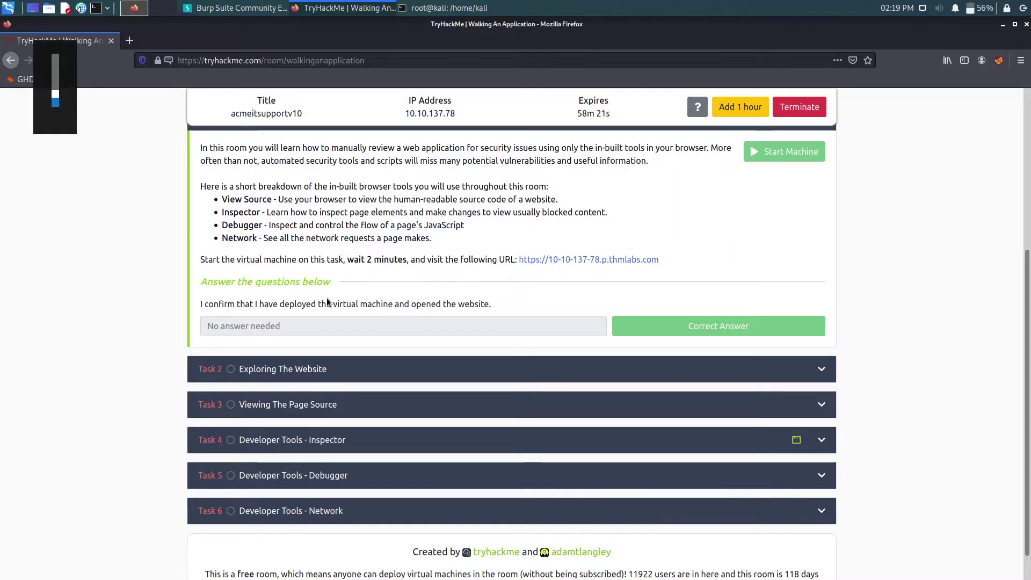
left_click(294, 375)
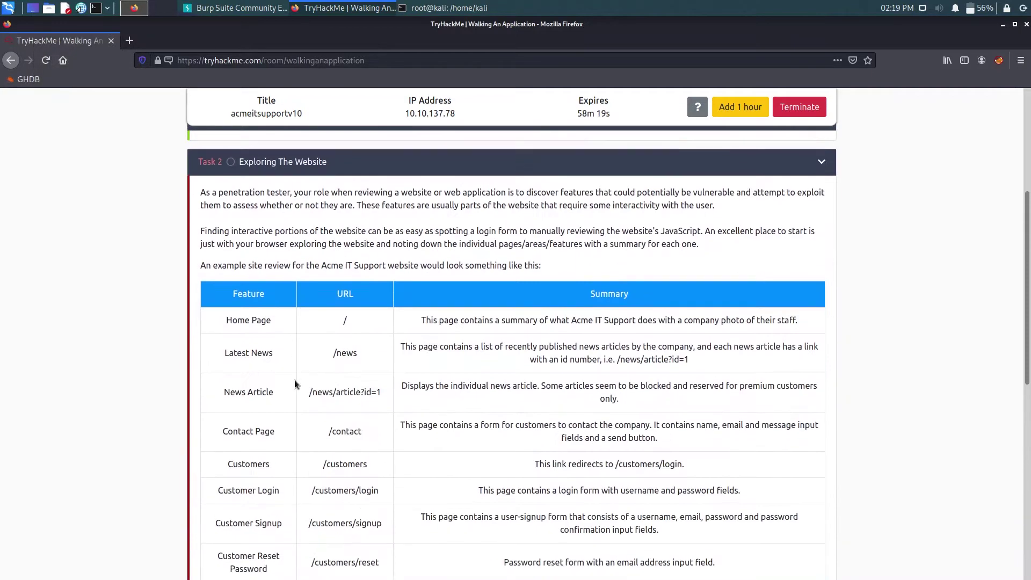
left_click(451, 155)
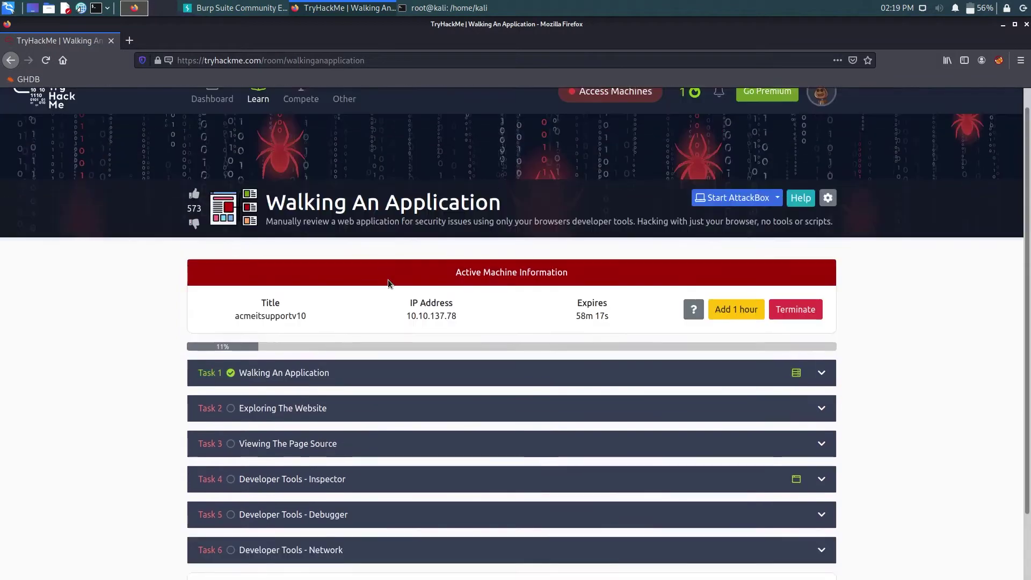
- Open Task 1's thmlabs.com lab site link in a new background tab
scroll(260, 285, "down", 2)
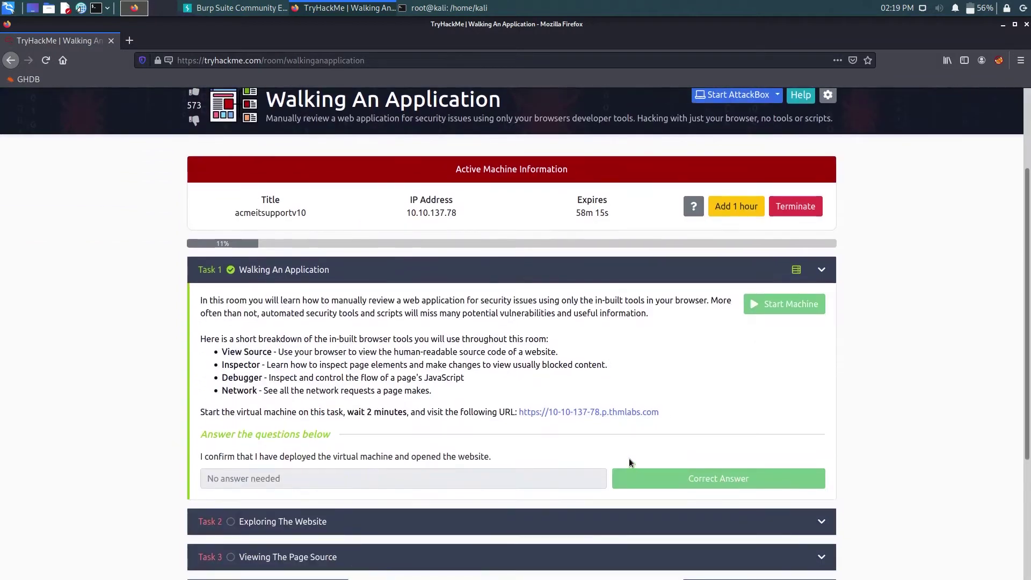
middle_click(646, 412)
scroll(376, 322, "up", 1)
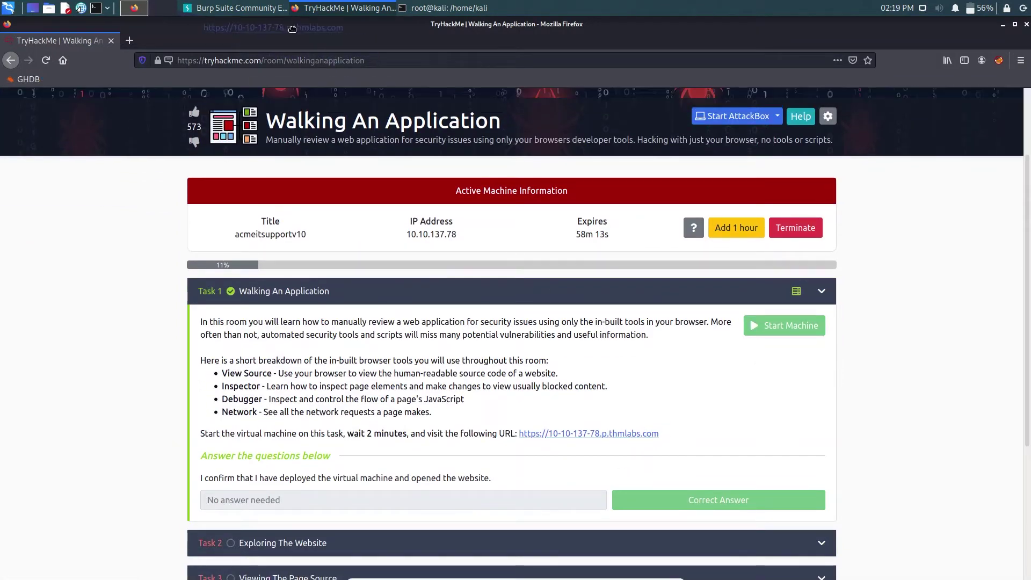
- Visit the Acme site's News, Customer Login and Signup pages, then return Home
left_click(157, 42)
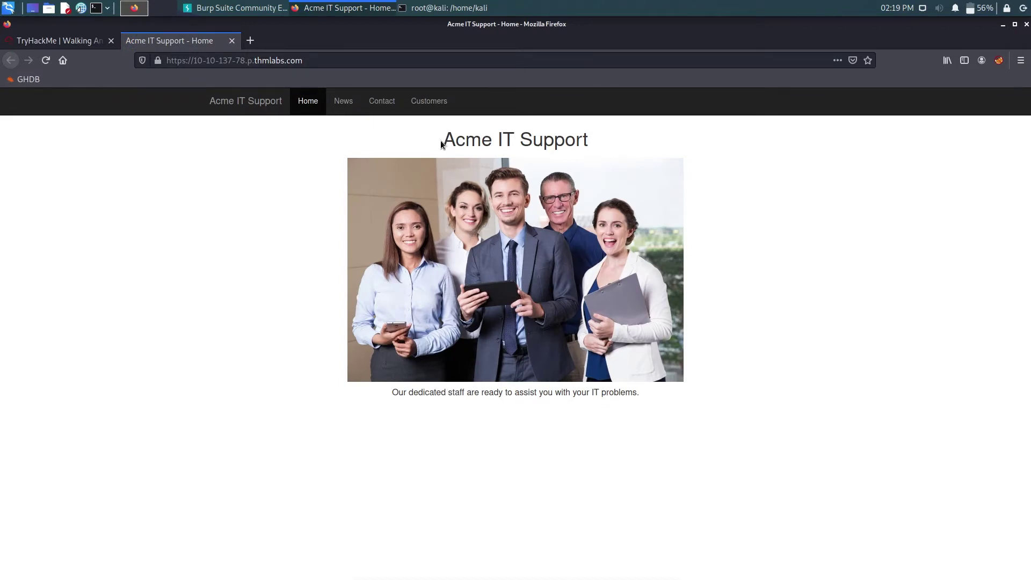
left_click(344, 106)
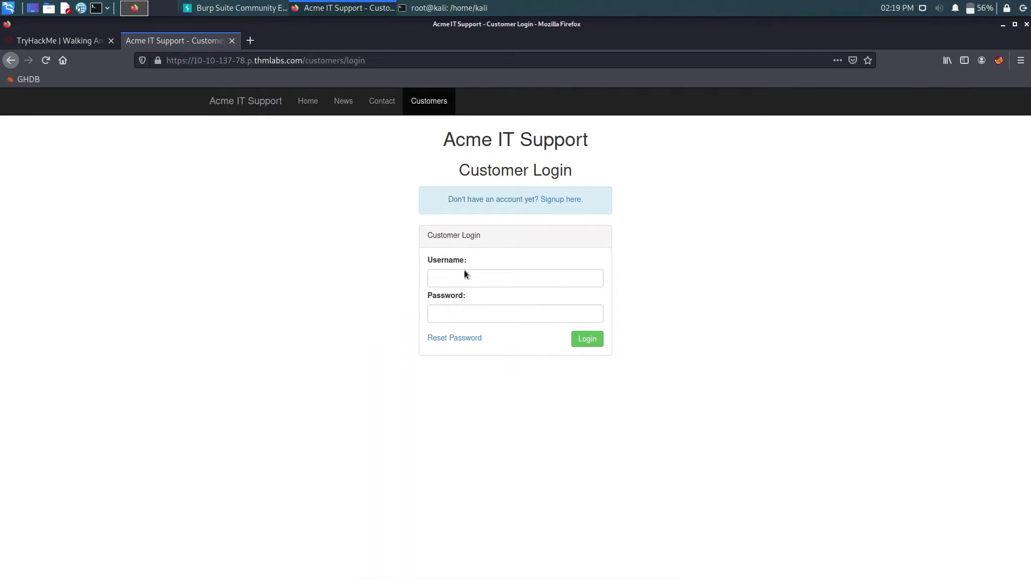
left_click(553, 200)
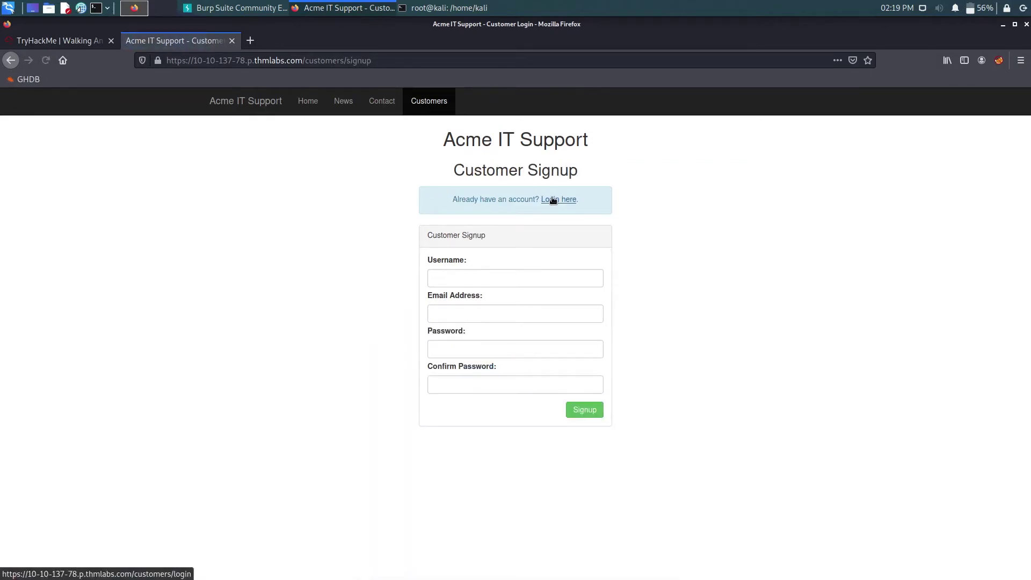
left_click(10, 60)
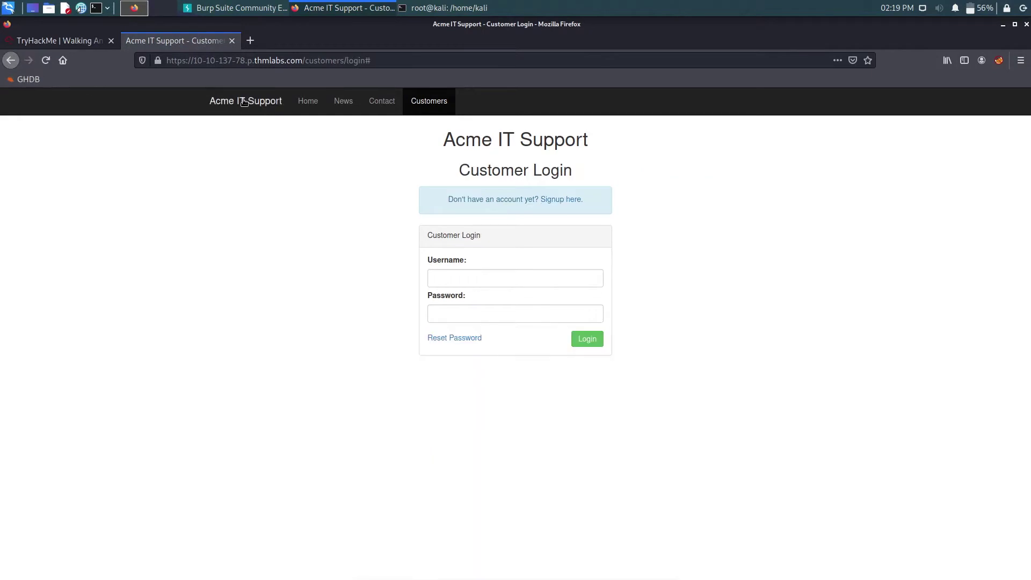
left_click(230, 100)
left_click(311, 101)
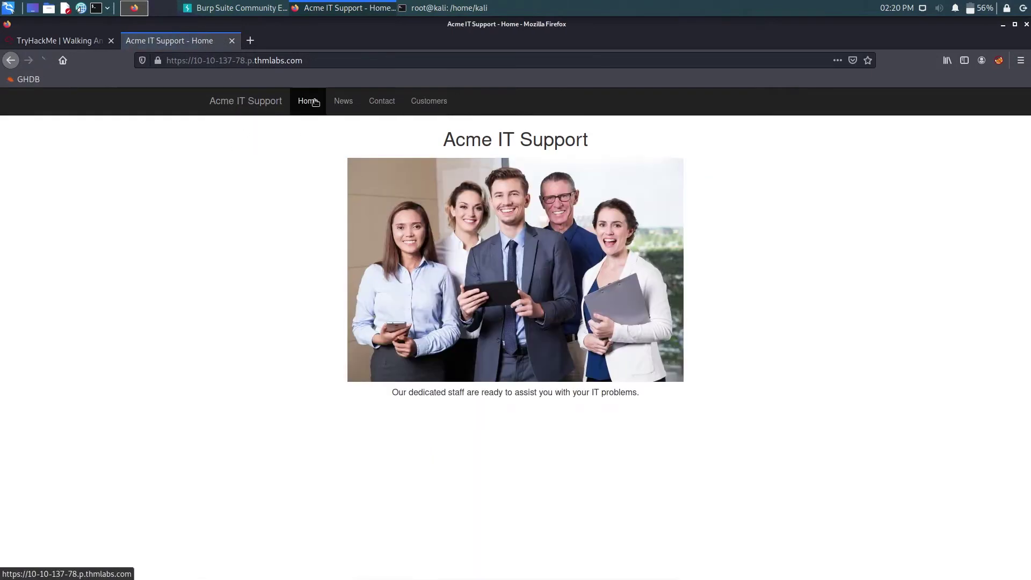
- Return to the TryHackMe room and expand Task 2 Exploring The Website
left_click(56, 42)
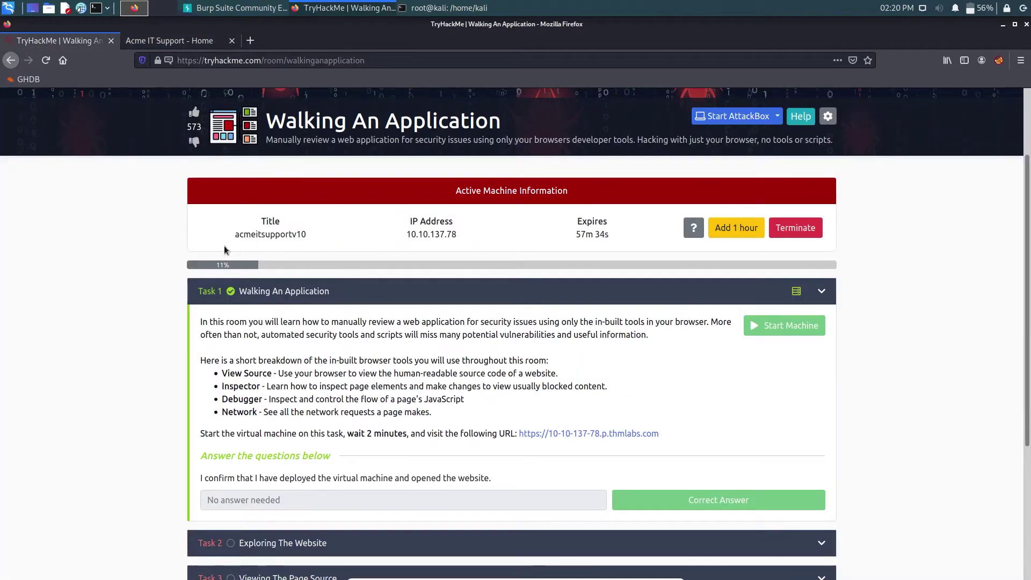
scroll(201, 263, "down", 4)
left_click(298, 335)
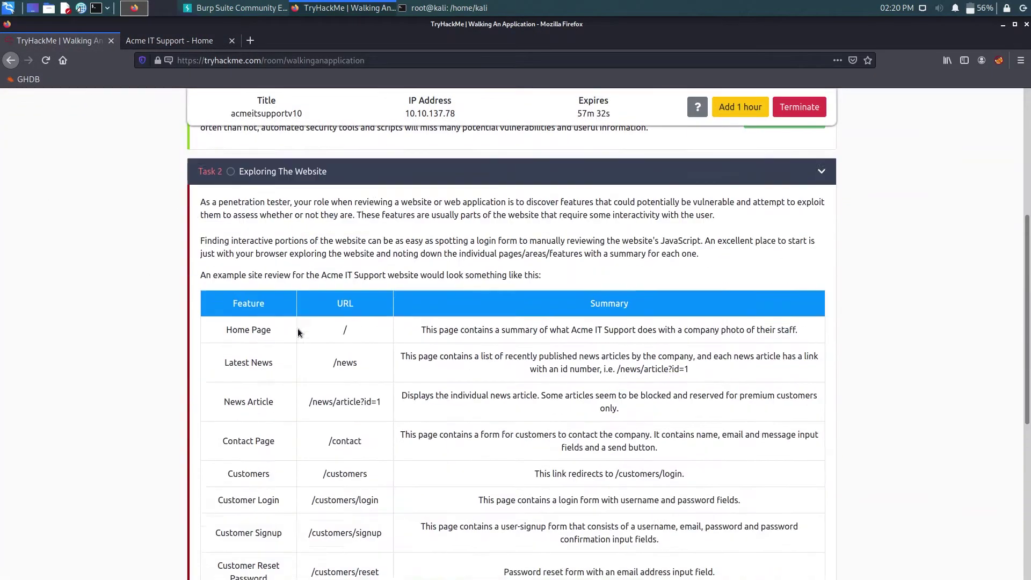
scroll(186, 243, "down", 2)
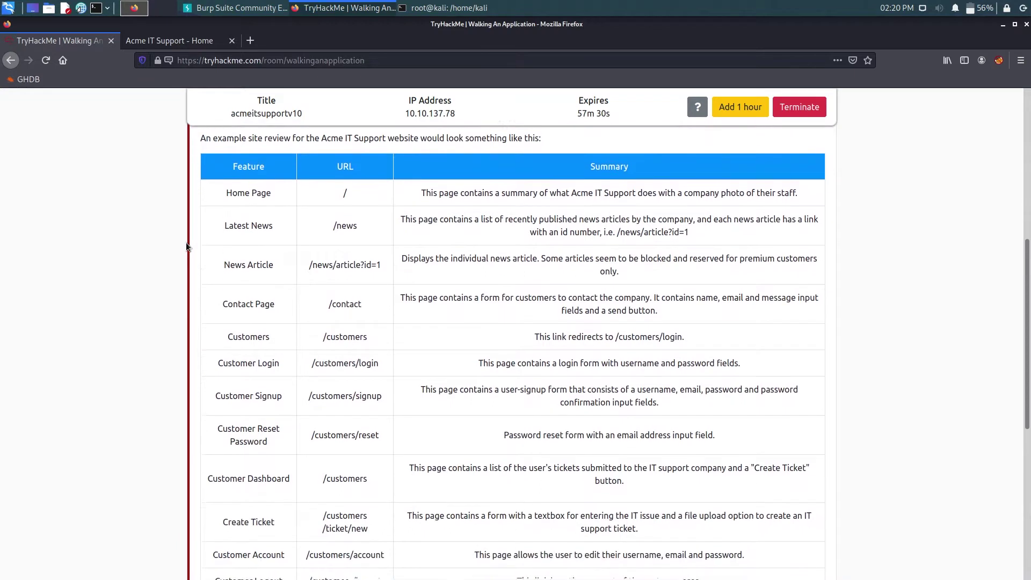
scroll(186, 242, "up", 1)
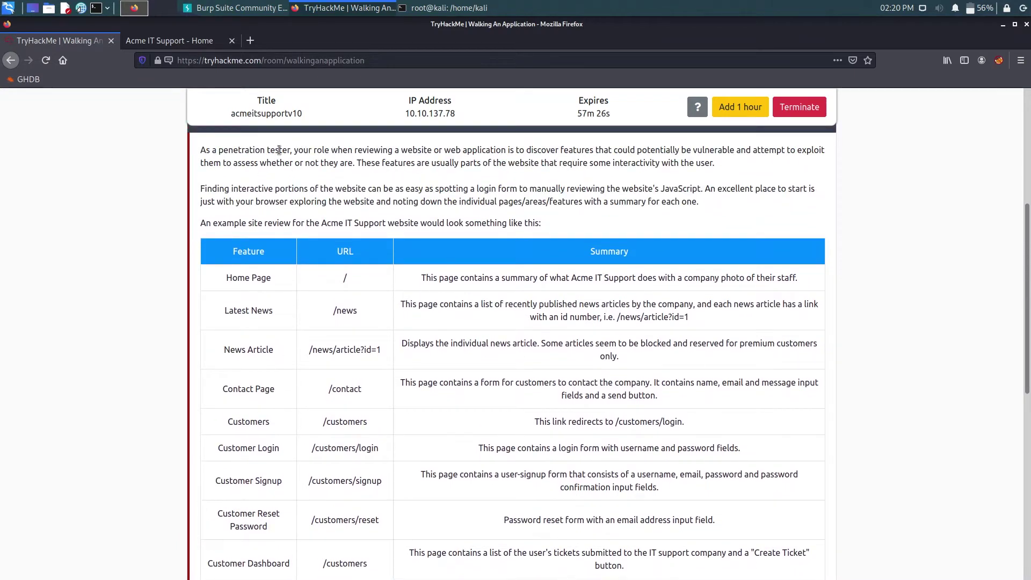
- Read the site-review table's Home, News, Contact, Customers, Login and Signup entries
left_click_drag(290, 150, 353, 151)
left_click(412, 176)
scroll(322, 221, "down", 3)
scroll(286, 209, "up", 1)
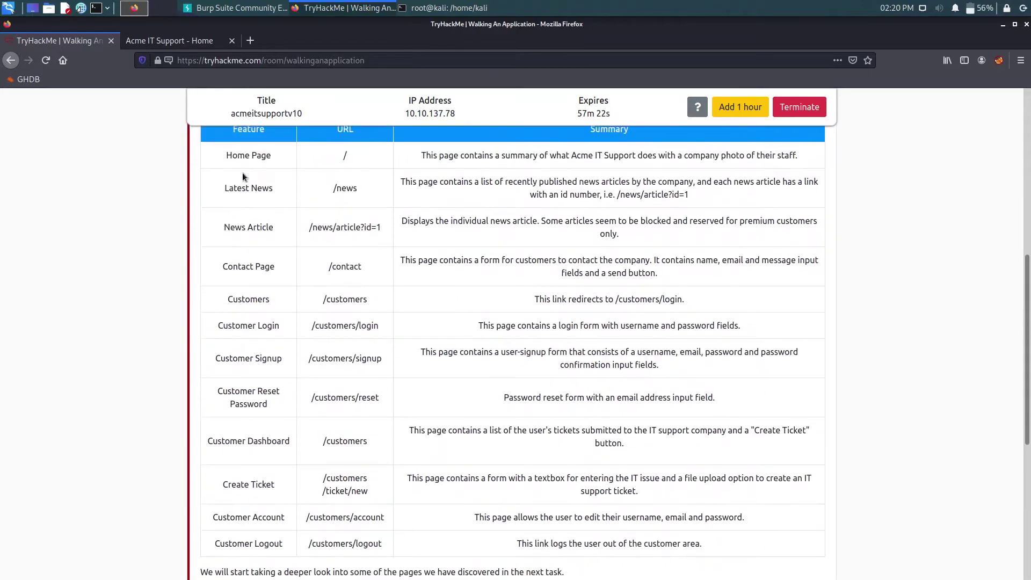
left_click_drag(244, 158, 301, 163)
left_click(398, 159)
double_click(263, 188)
double_click(345, 188)
left_click_drag(226, 227, 253, 227)
left_click(325, 228)
left_click_drag(323, 228, 375, 223)
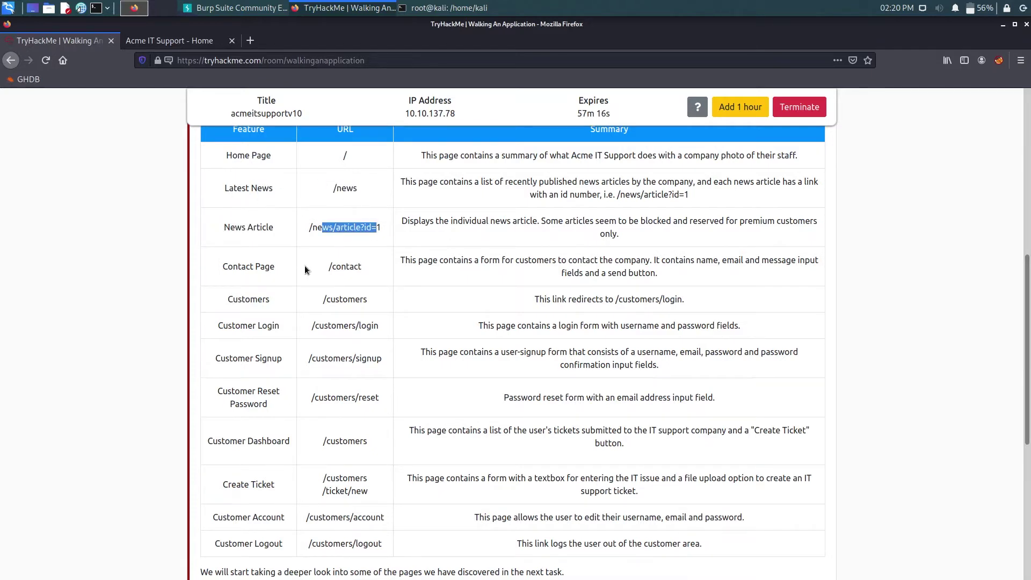
left_click(283, 270)
left_click_drag(258, 266, 341, 267)
left_click_drag(221, 299, 395, 310)
left_click_drag(232, 326, 280, 326)
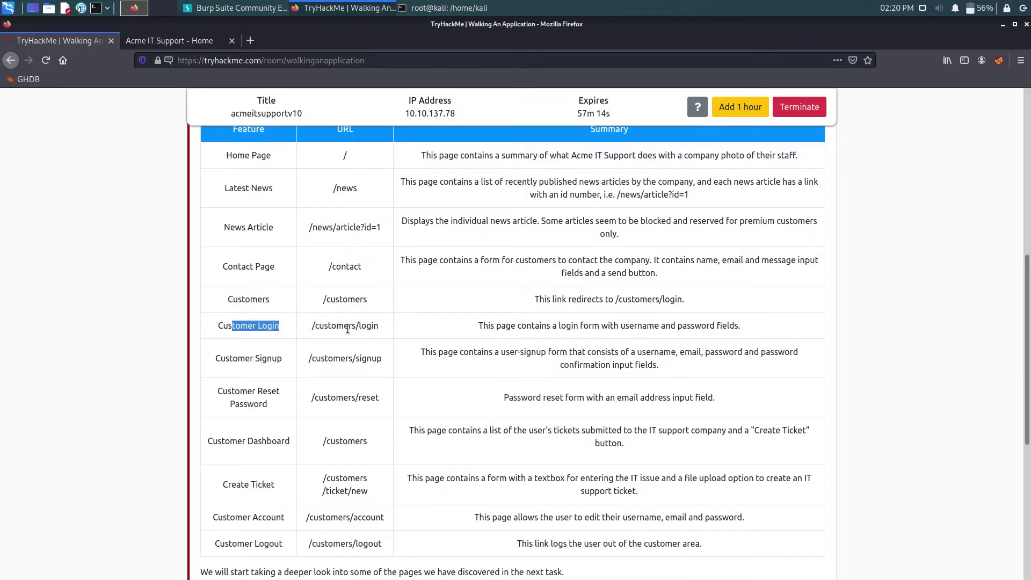
left_click_drag(347, 329, 379, 326)
triple_click(327, 352)
- Read the remaining Reset Password, Dashboard, Create Ticket, Account and Logout rows
scroll(333, 354, "down", 1)
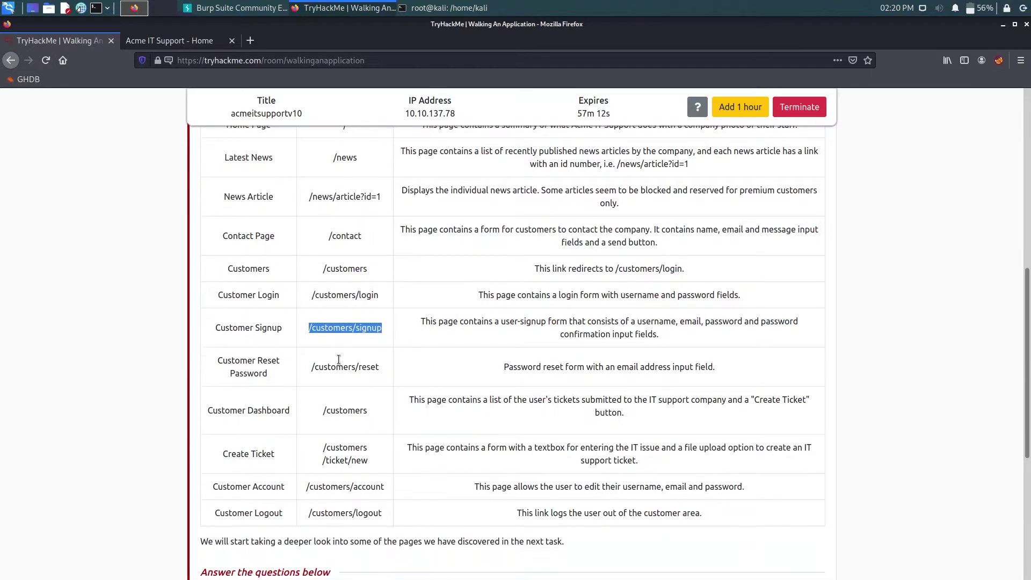
scroll(337, 352, "down", 3)
left_click(263, 274)
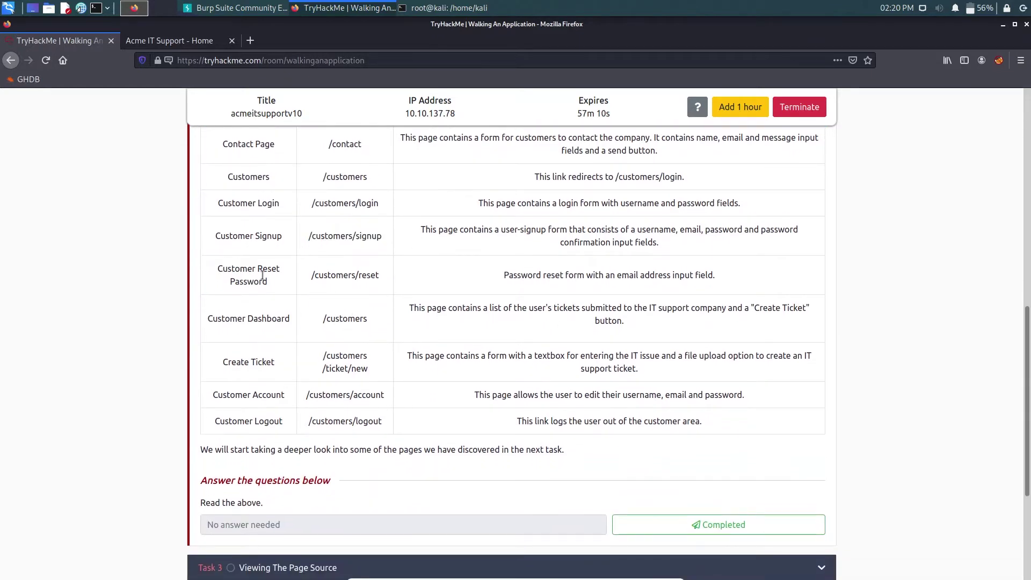
left_click_drag(263, 275, 379, 275)
left_click_drag(238, 318, 344, 322)
left_click_drag(259, 357, 391, 361)
scroll(391, 361, "down", 1)
left_click(282, 362)
left_click_drag(226, 364, 324, 366)
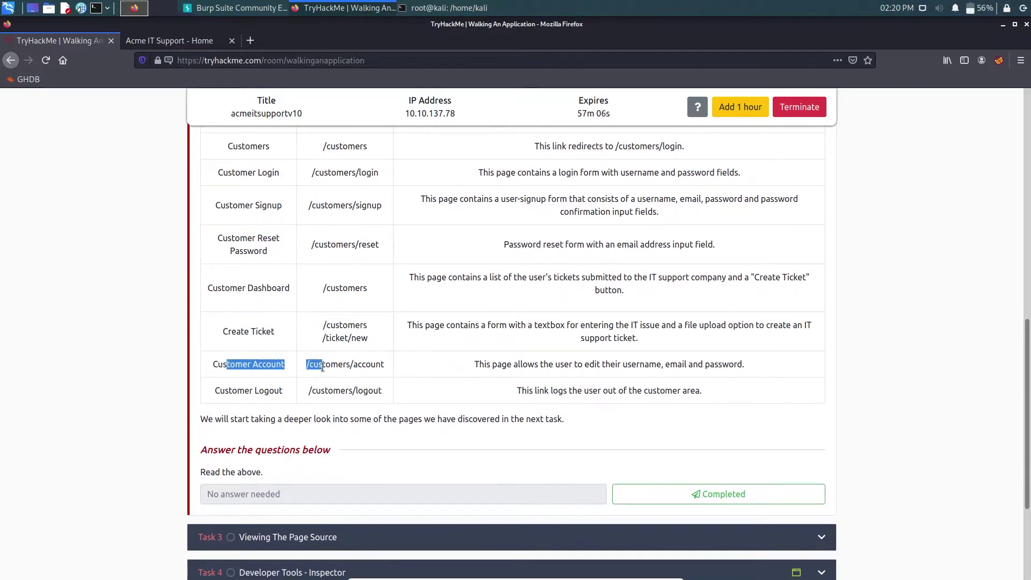
left_click_drag(315, 332, 361, 334)
left_click(311, 366)
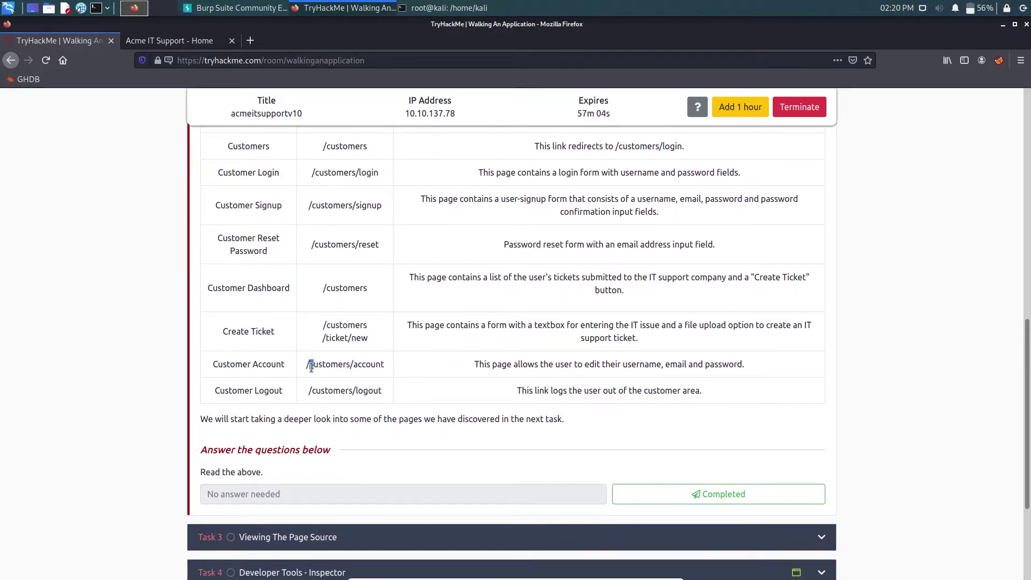
left_click_drag(263, 390, 354, 390)
left_click(412, 386)
- Mark Task 2 as Completed and expand Task 3 'Viewing The Page Source'
scroll(504, 337, "down", 1)
scroll(504, 337, "down", 3)
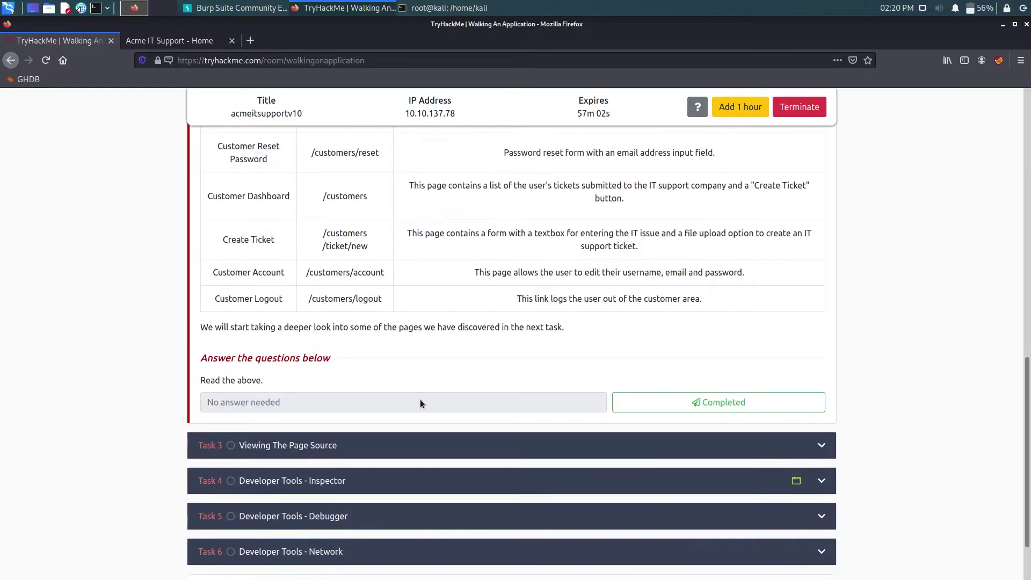
left_click(635, 402)
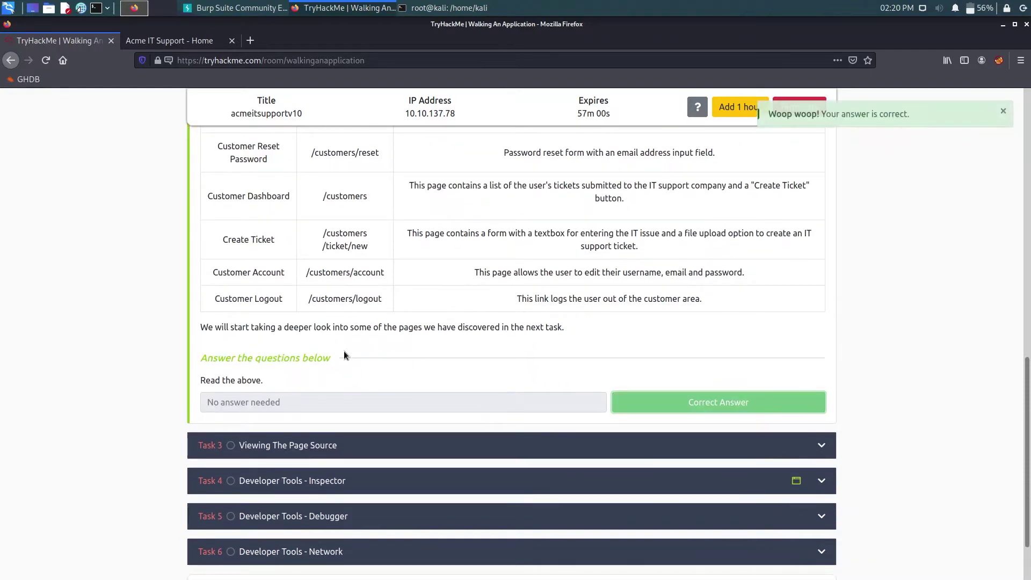
left_click(384, 448)
scroll(380, 395, "down", 4)
scroll(379, 395, "up", 9)
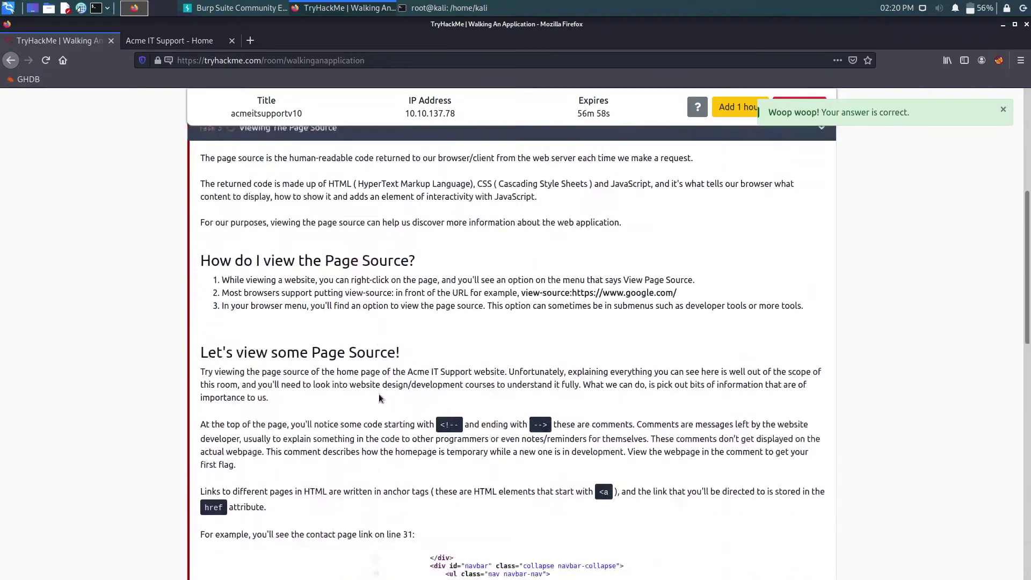
scroll(377, 393, "down", 2)
scroll(377, 397, "down", 5)
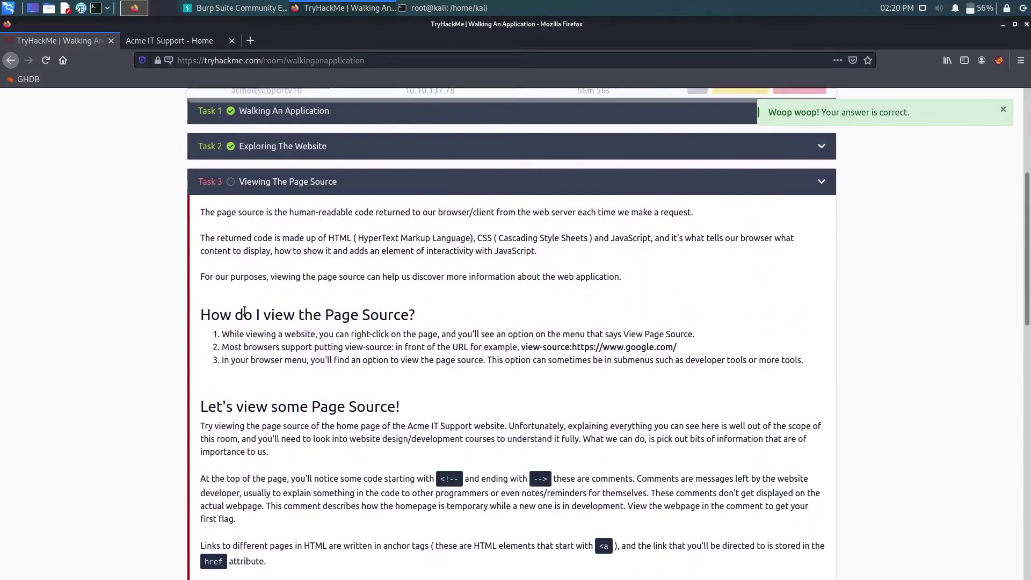
right_click(82, 228)
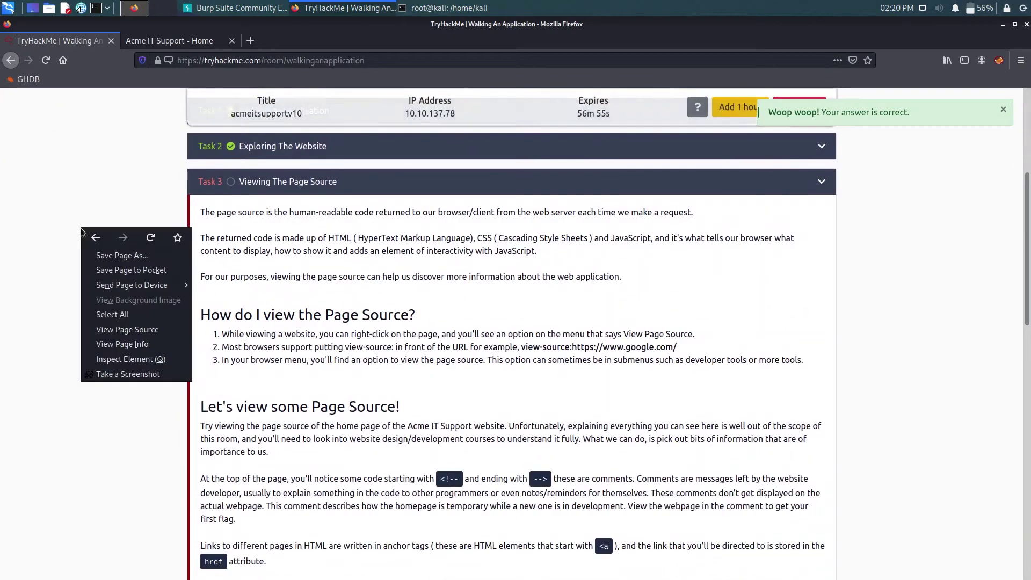
left_click(54, 235)
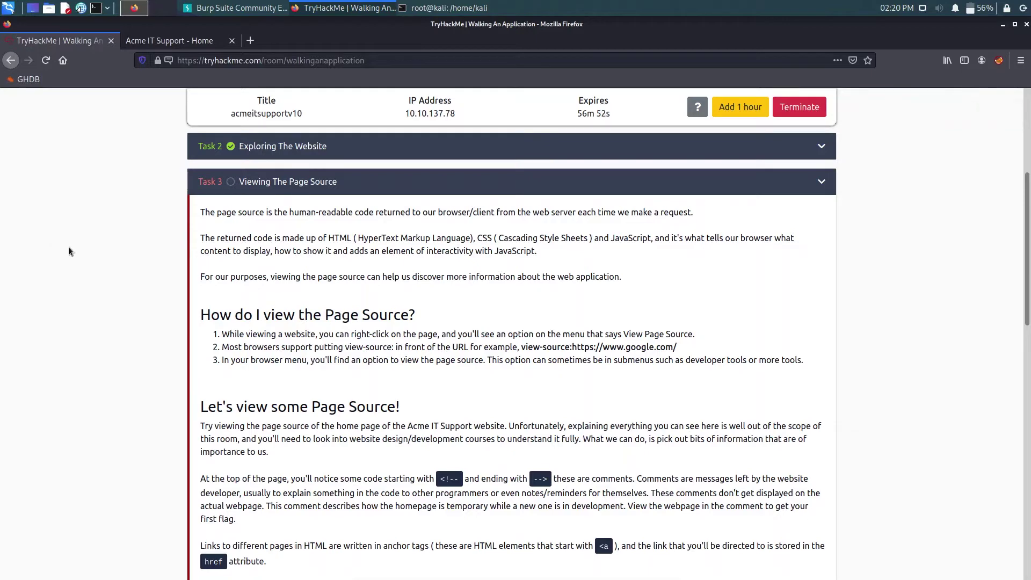
scroll(69, 250, "down", 3)
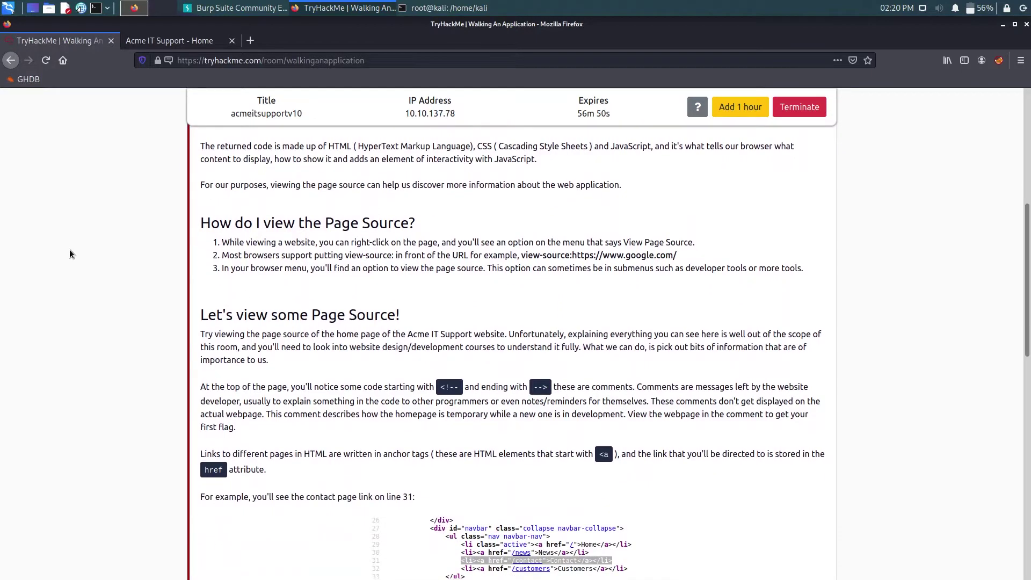
scroll(69, 250, "up", 2)
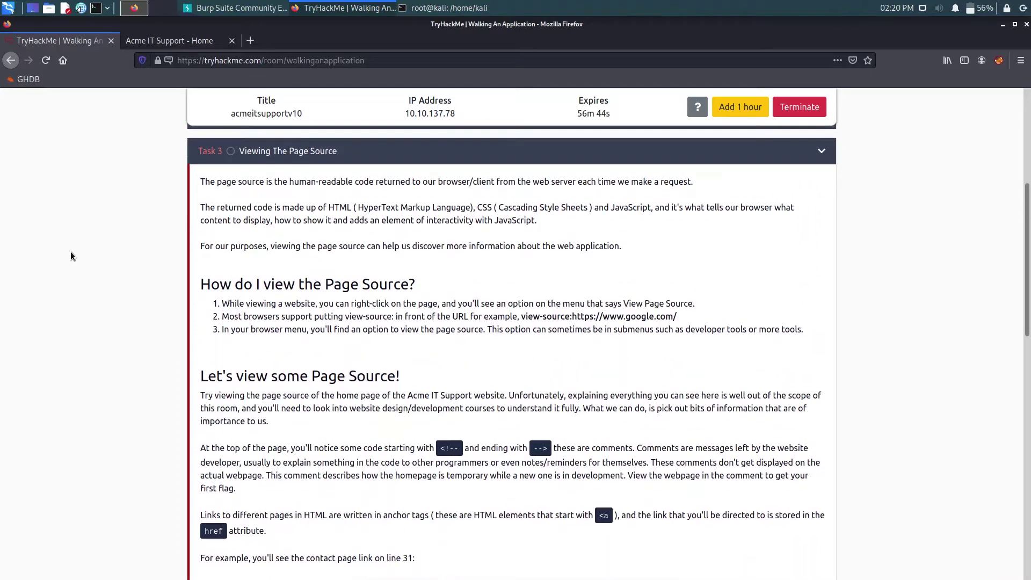
scroll(70, 256, "down", 4)
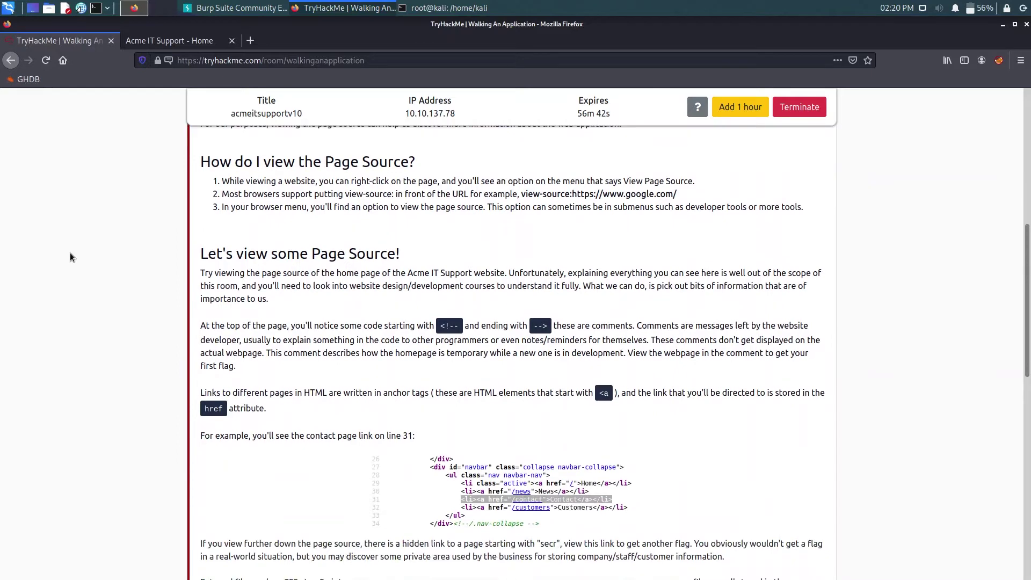
scroll(69, 256, "down", 5)
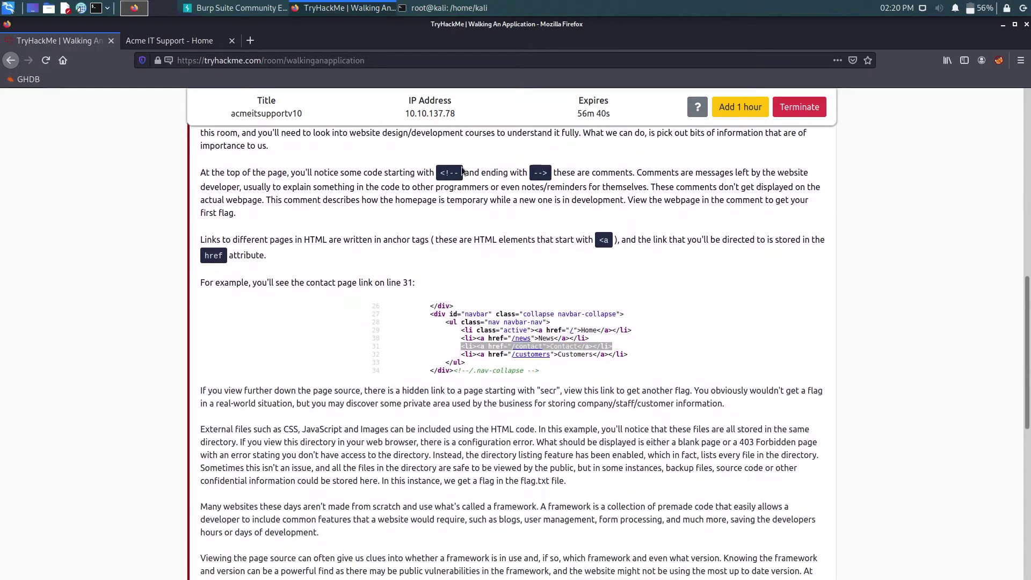
left_click_drag(437, 172, 461, 177)
left_click_drag(532, 175, 550, 176)
left_click(562, 194)
scroll(475, 239, "down", 1)
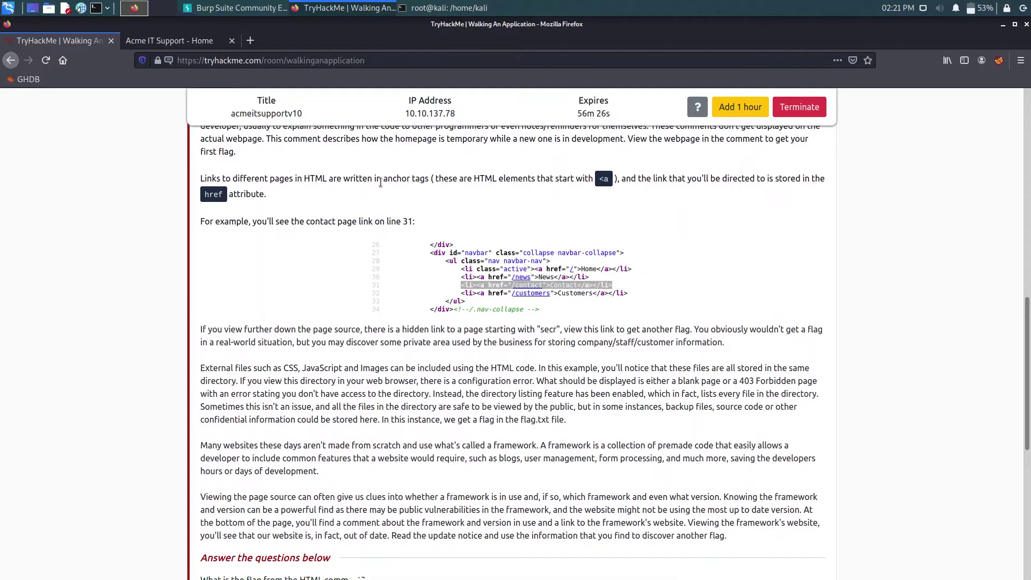
left_click_drag(580, 180, 610, 180)
left_click(519, 188)
left_click_drag(200, 221, 288, 246)
scroll(288, 246, "down", 2)
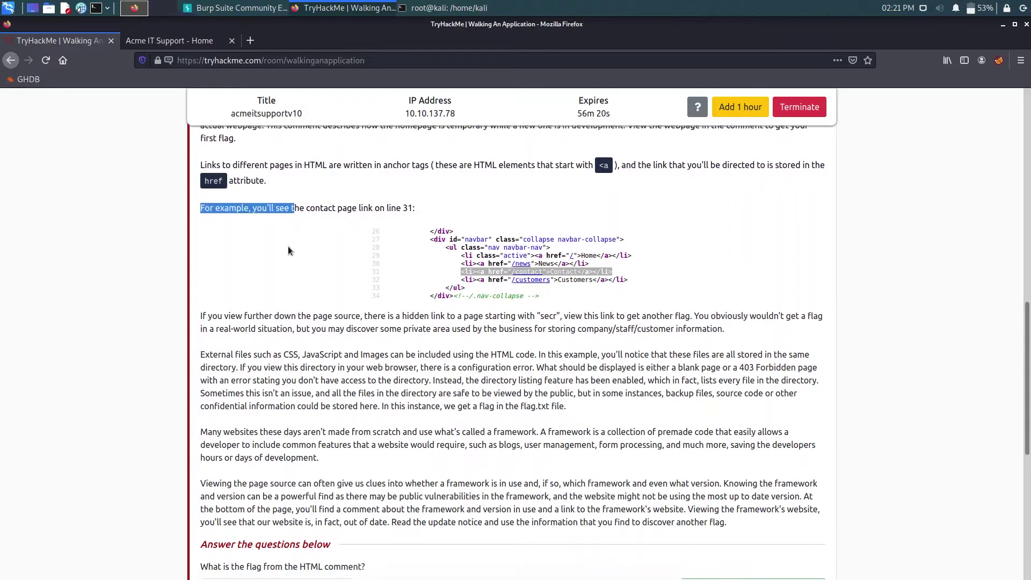
scroll(289, 249, "down", 2)
left_click(291, 252)
scroll(470, 211, "down", 2)
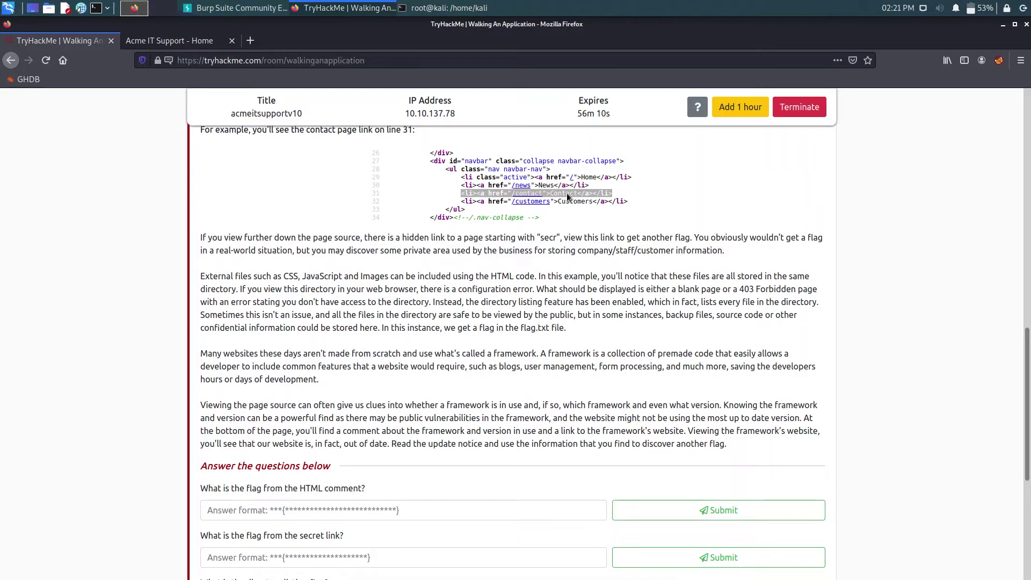
scroll(331, 301, "down", 4)
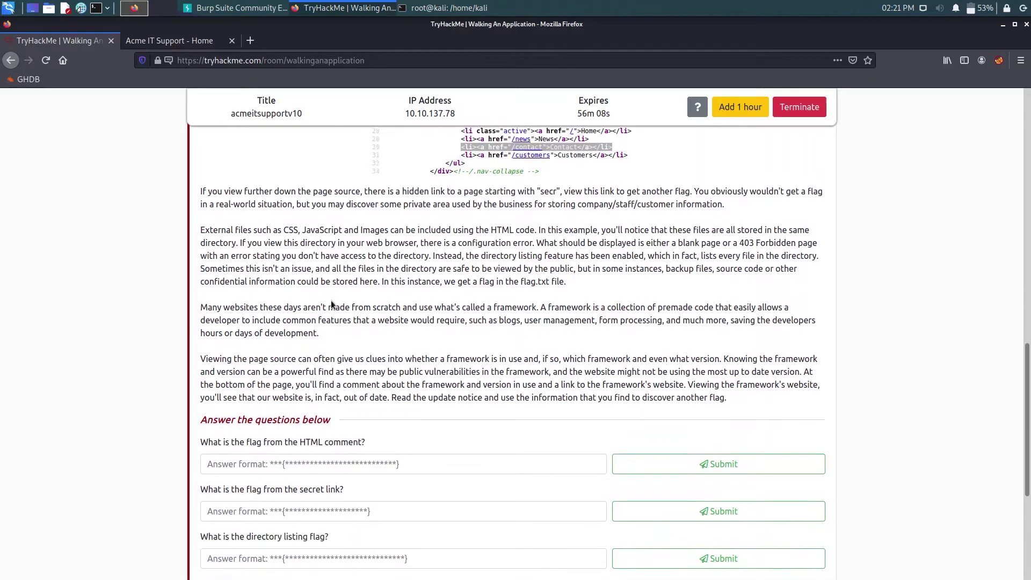
left_click_drag(243, 367, 324, 368)
- Open the Acme IT Support home page's source in a new tab via View Page Source
left_click(372, 365)
left_click(155, 43)
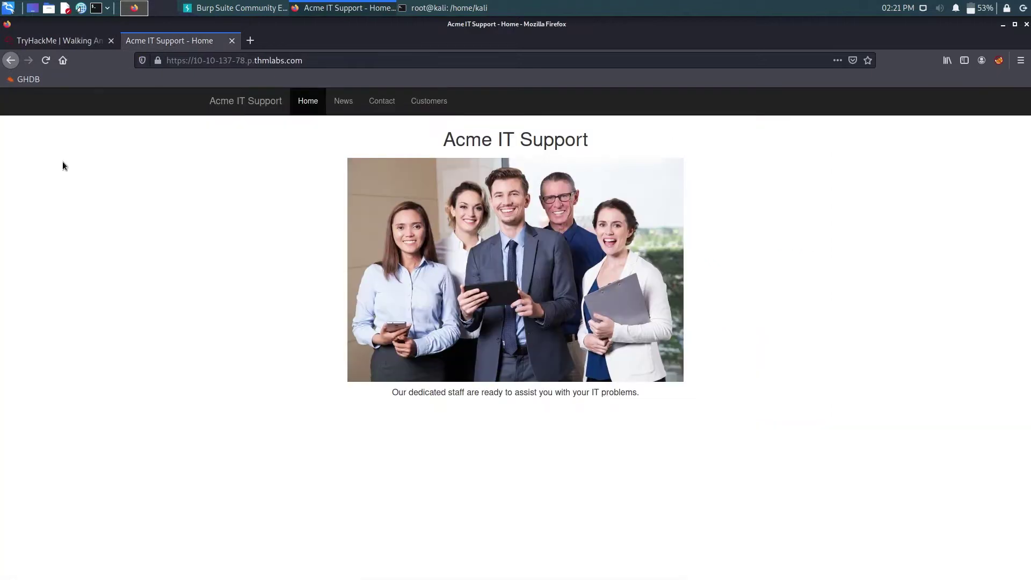
right_click(176, 288)
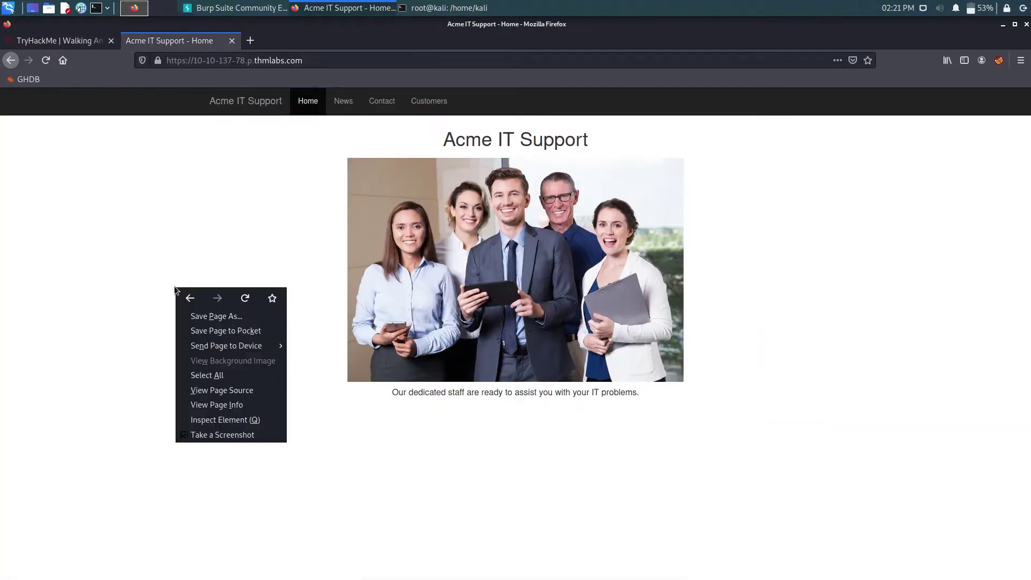
left_click(213, 396)
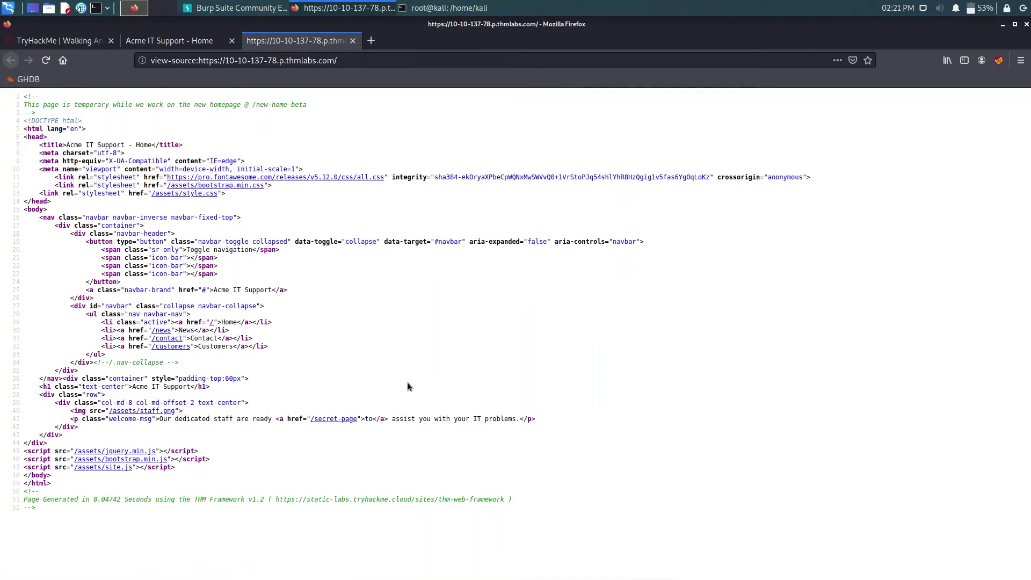
- Reread the first TryHackMe question, then go to the Acme page-source tab
left_click(162, 42)
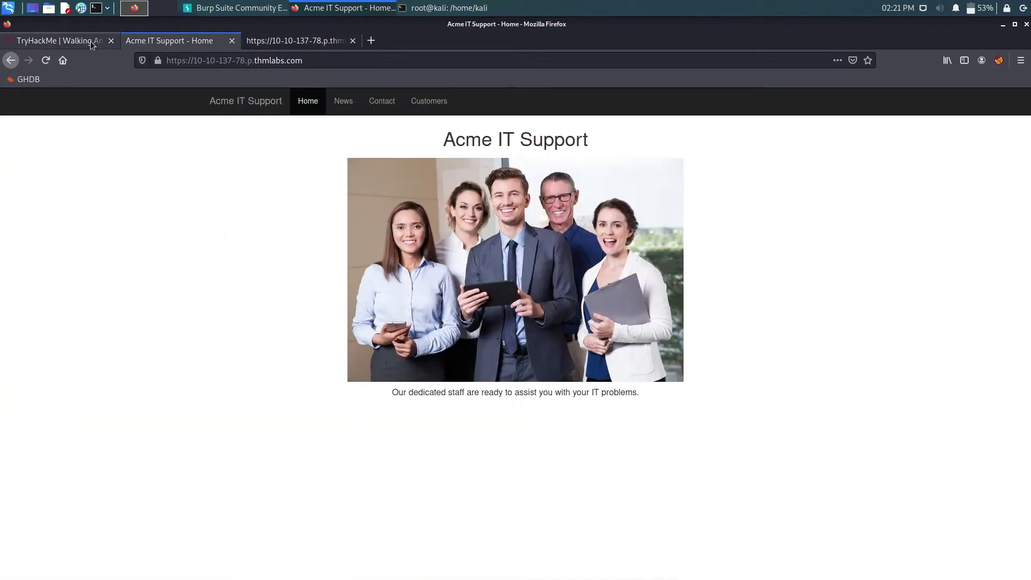
left_click(57, 41)
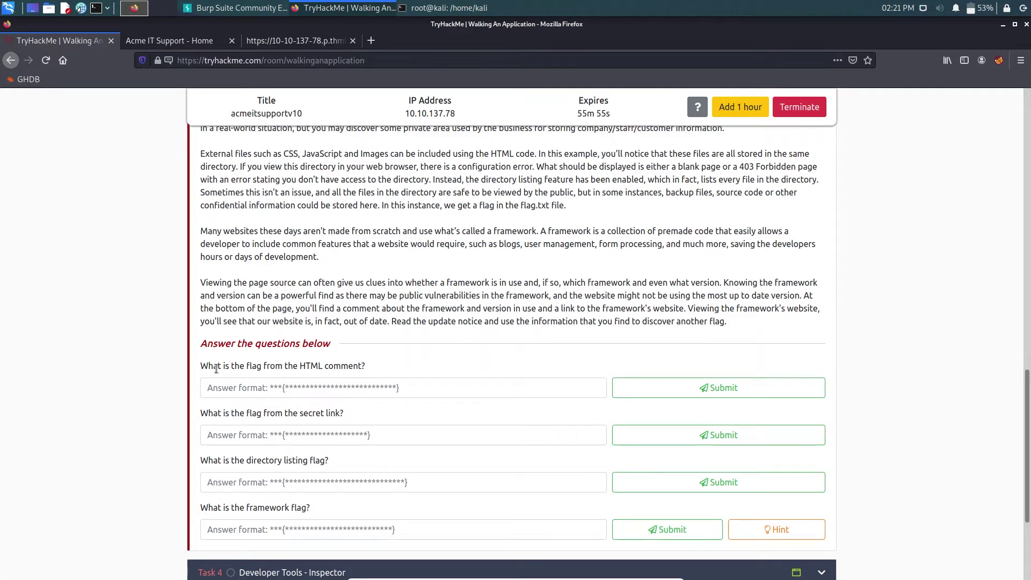
left_click_drag(218, 370, 263, 370)
left_click(379, 366)
left_click(281, 41)
- Check the line 2 comment, then select the THM Framework website URL on line 51
left_click_drag(71, 105, 192, 105)
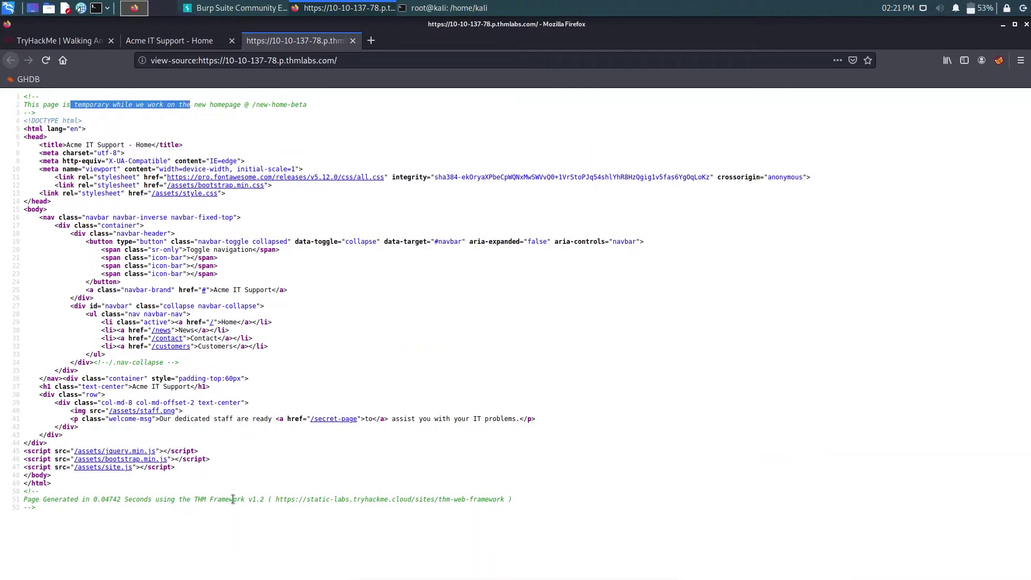
left_click_drag(233, 500, 368, 509)
left_click(390, 524)
left_click_drag(275, 499, 503, 498)
key("ctrl+c")
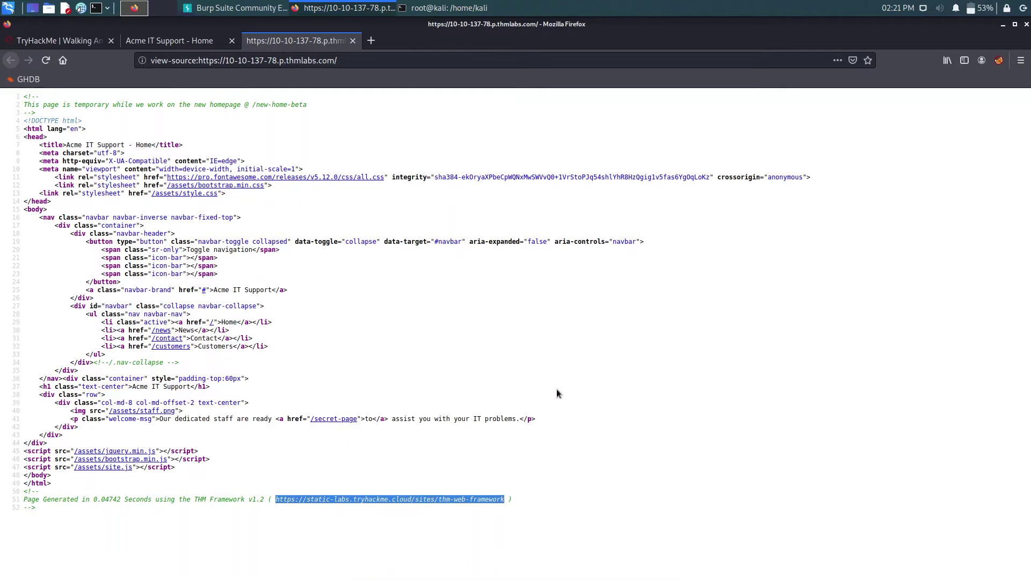
- Load the copied THM Web Framework URL in a new tab, note version 1.3, and close it
left_click(371, 38)
key("ctrl+v")
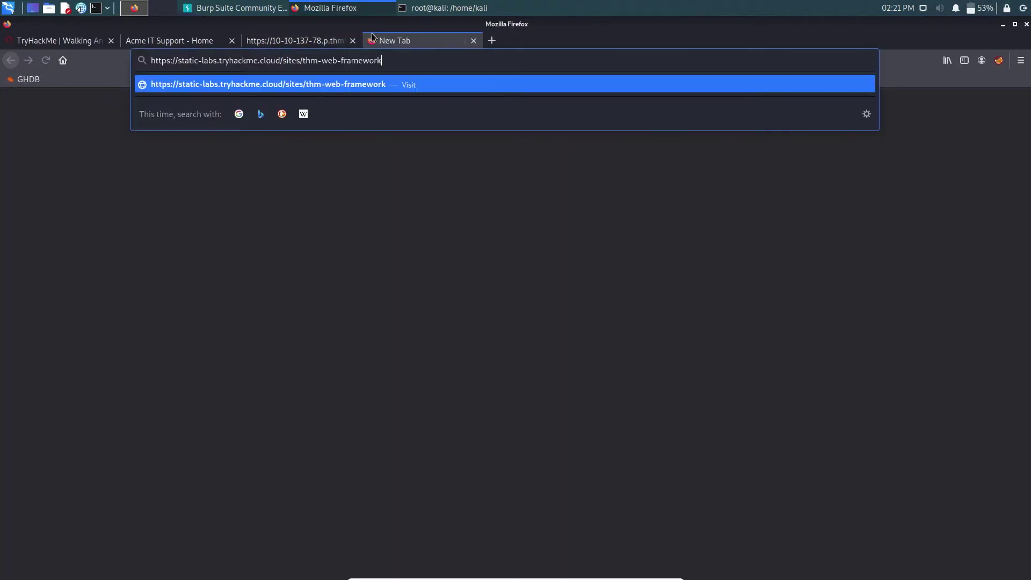
key("Return")
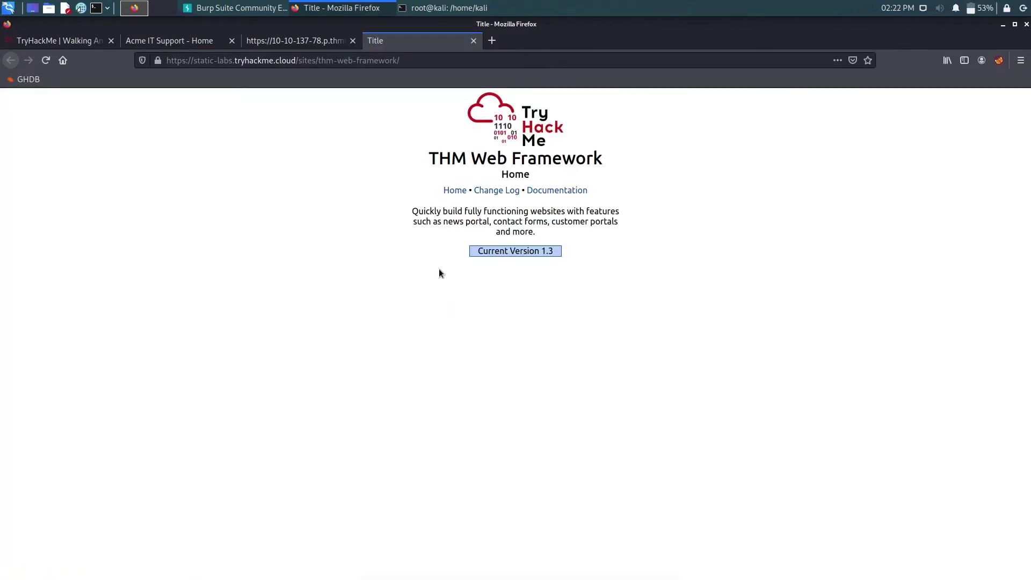
left_click(473, 43)
- Select the /new-home-beta path from the temporary-homepage comment on line 2
left_click(440, 379)
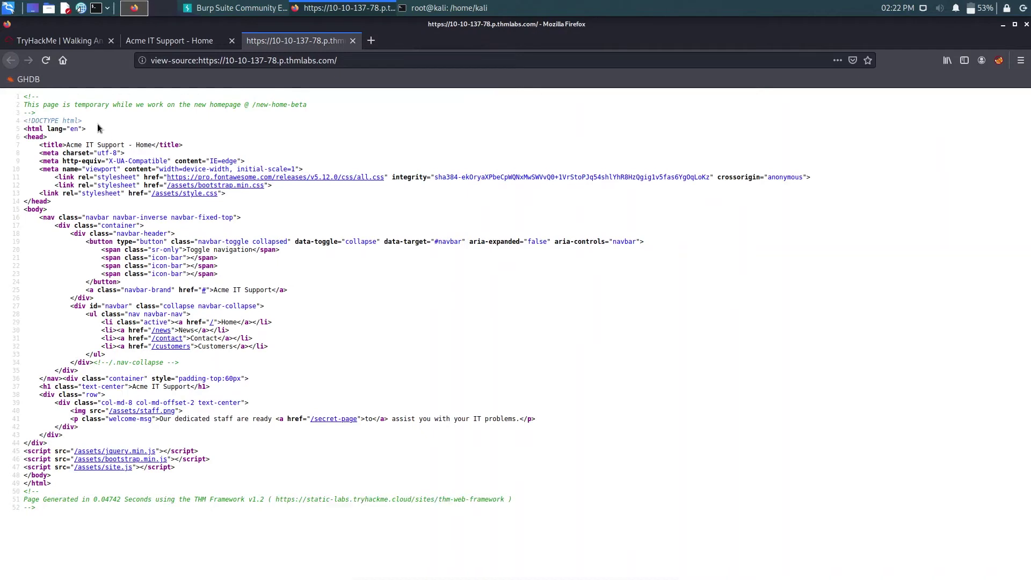
left_click_drag(51, 105, 190, 106)
left_click(247, 128)
left_click_drag(327, 112, 256, 105)
key("ctrl+c")
left_click(314, 104)
- Append /new-home-beta to the Acme site address and select the flag THM{HTML_COMMENTS_ARE_DANGEROUS}
left_click(194, 41)
left_click(310, 62)
left_click(322, 62)
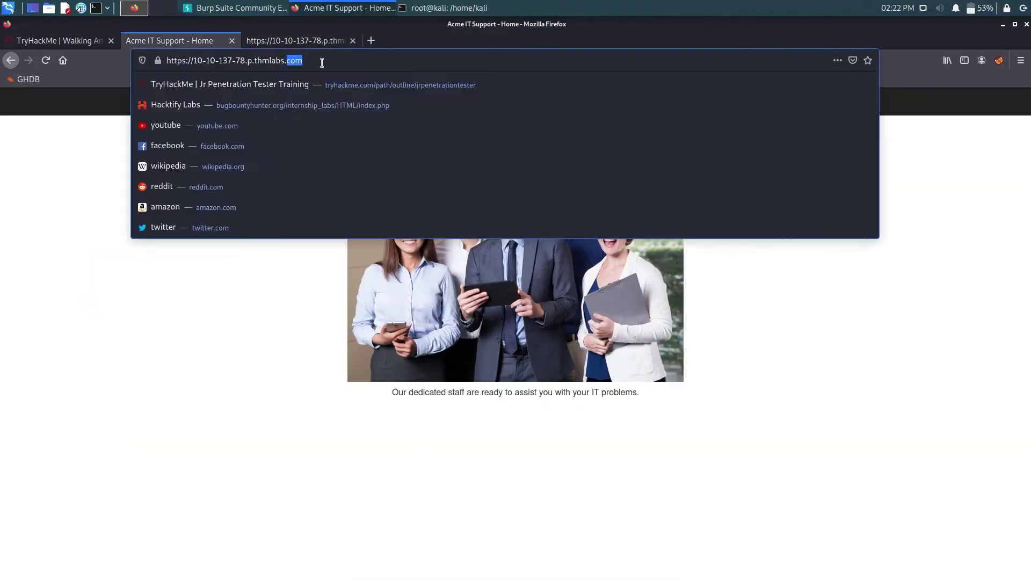
type("/")
key("ctrl+v")
key("Return")
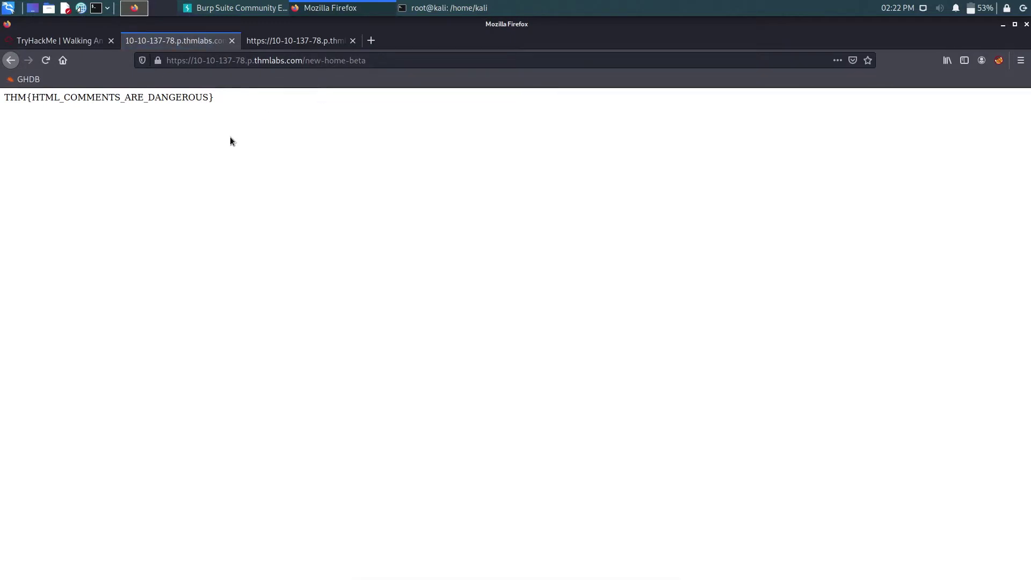
left_click_drag(216, 106, 1, 98)
key("ctrl+c")
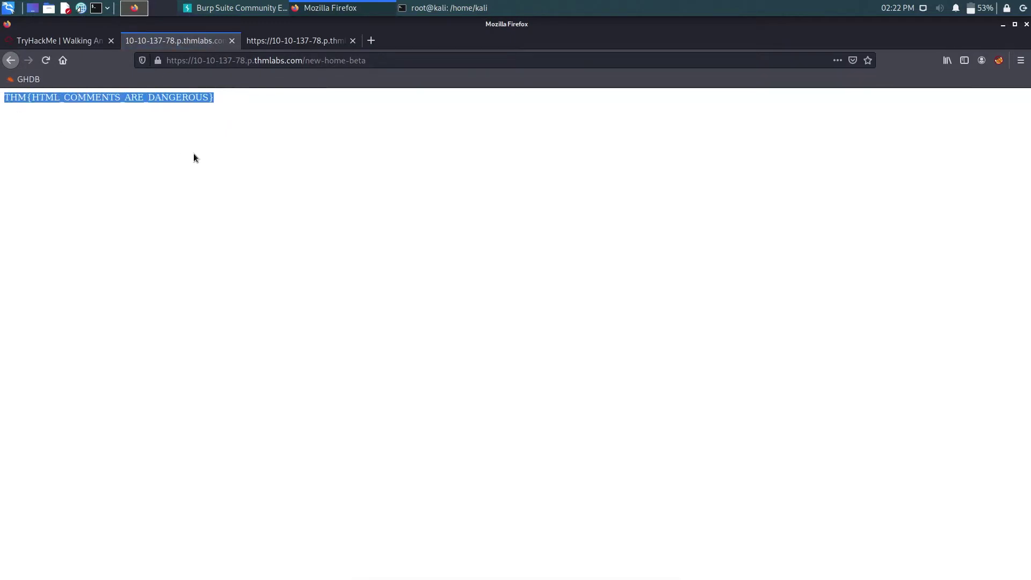
left_click(81, 39)
left_click(300, 389)
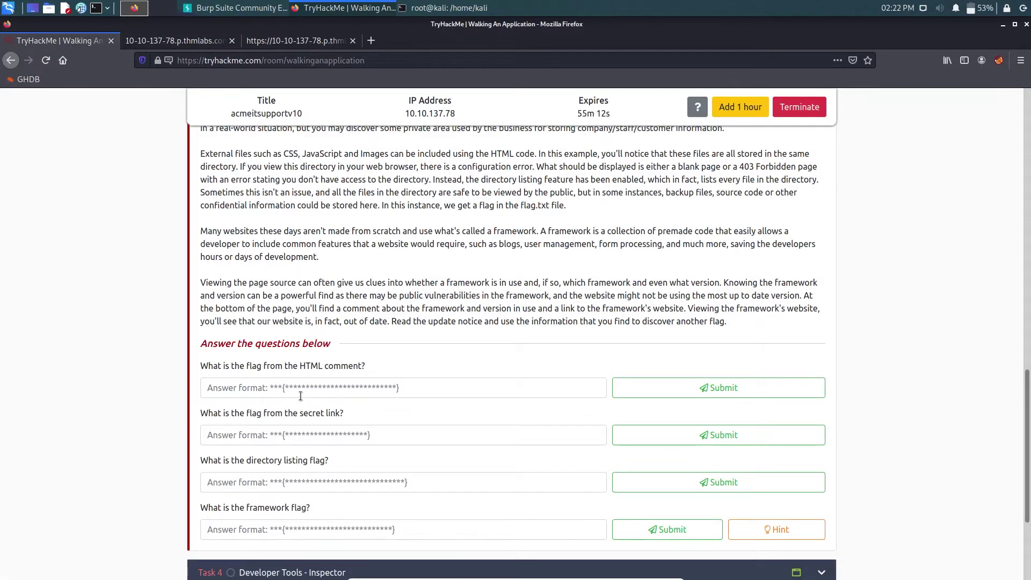
key("ctrl+v")
key("Return")
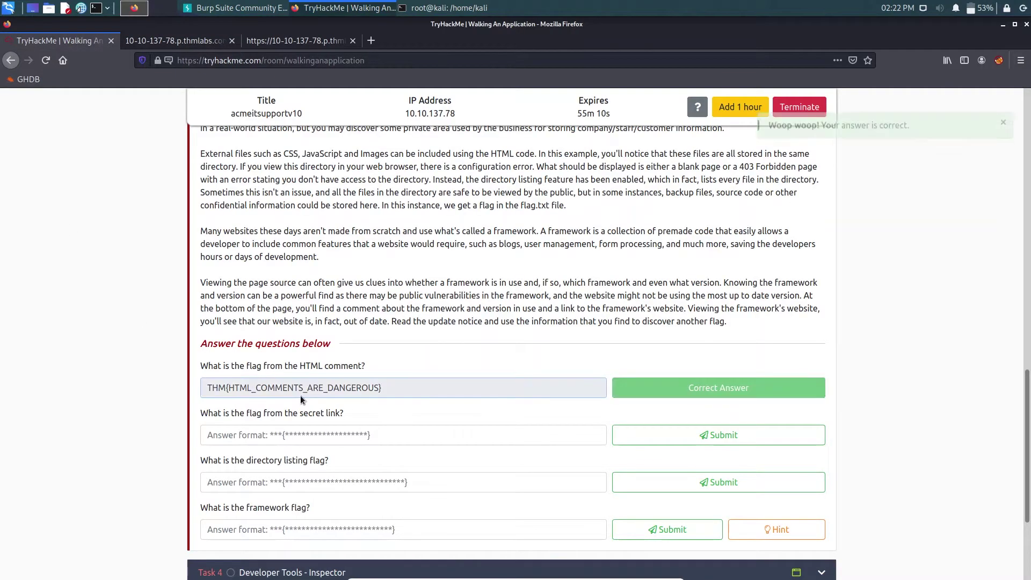
scroll(183, 339, "down", 1)
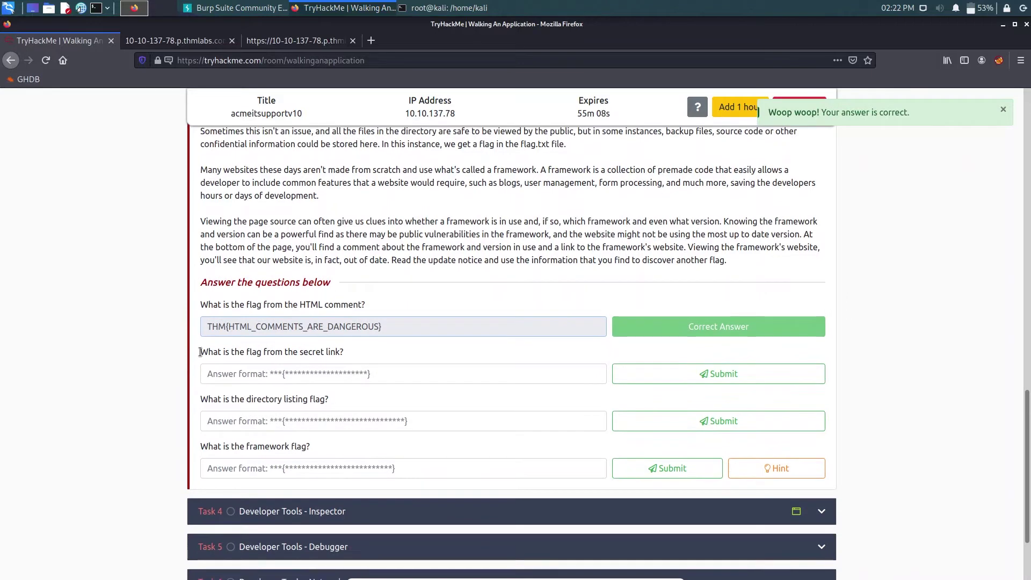
left_click_drag(200, 352, 342, 351)
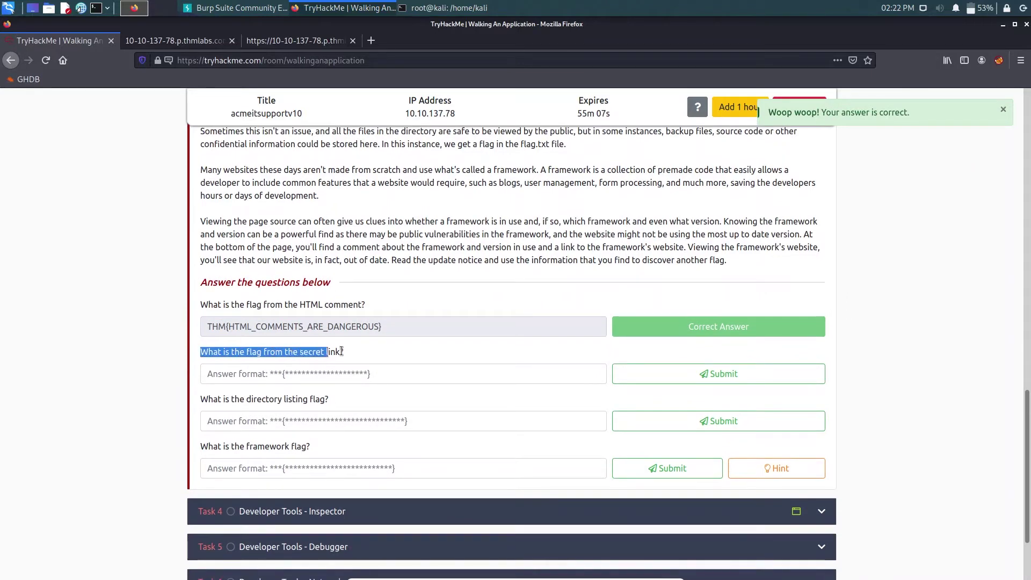
left_click(397, 347)
- Take the Acme tab back to the home page and select part of an href in the source
left_click(292, 42)
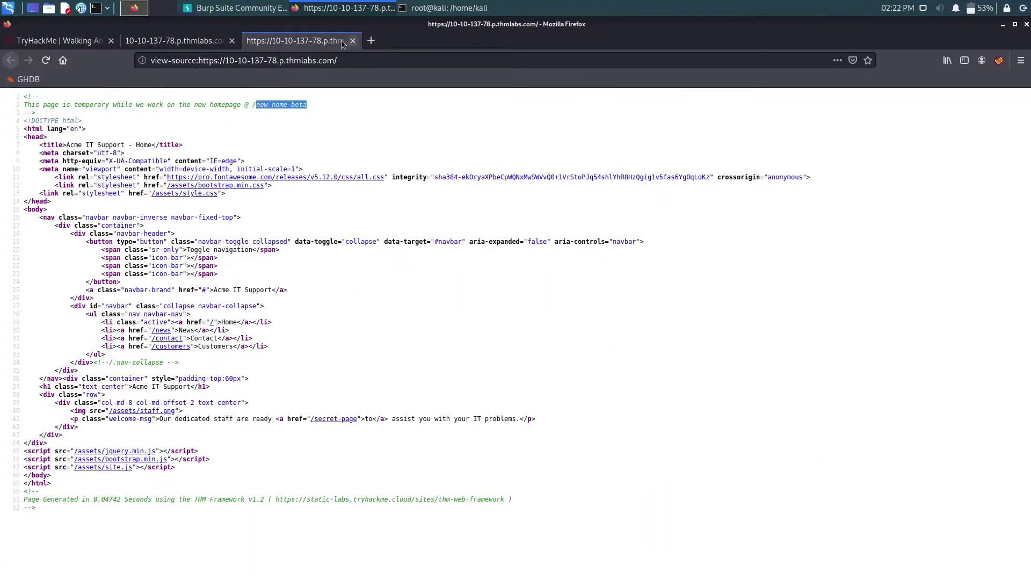
left_click(175, 41)
left_click(11, 60)
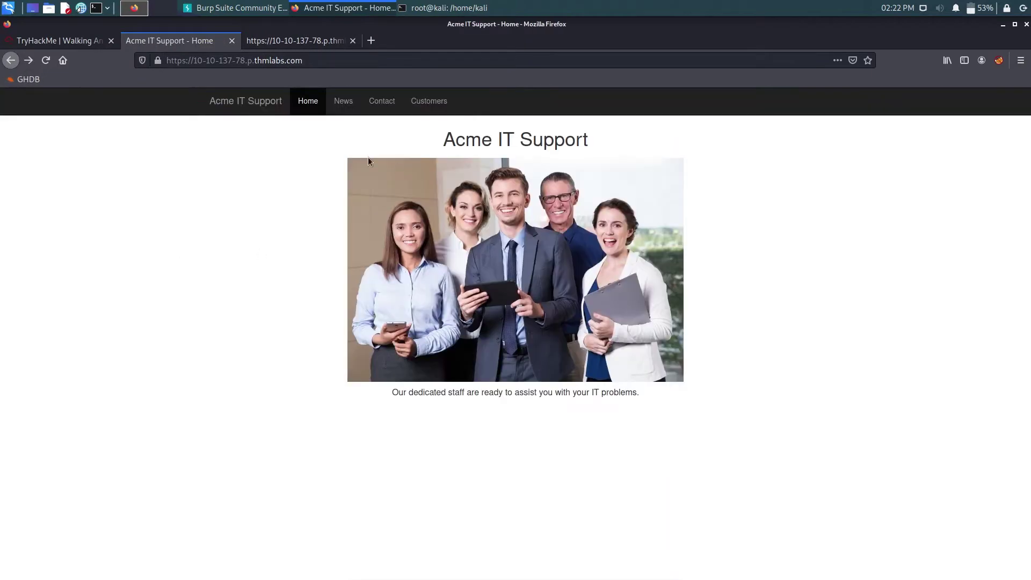
left_click(290, 41)
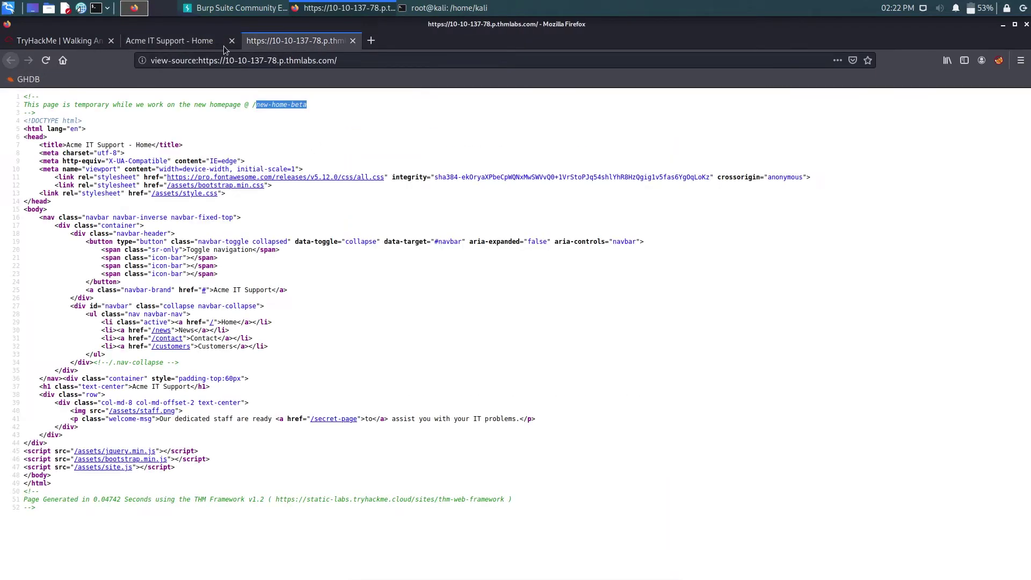
left_click(388, 297)
mouse_move(151, 176)
left_mouse_down()
mouse_move(198, 180)
mouse_move(161, 185)
left_mouse_up()
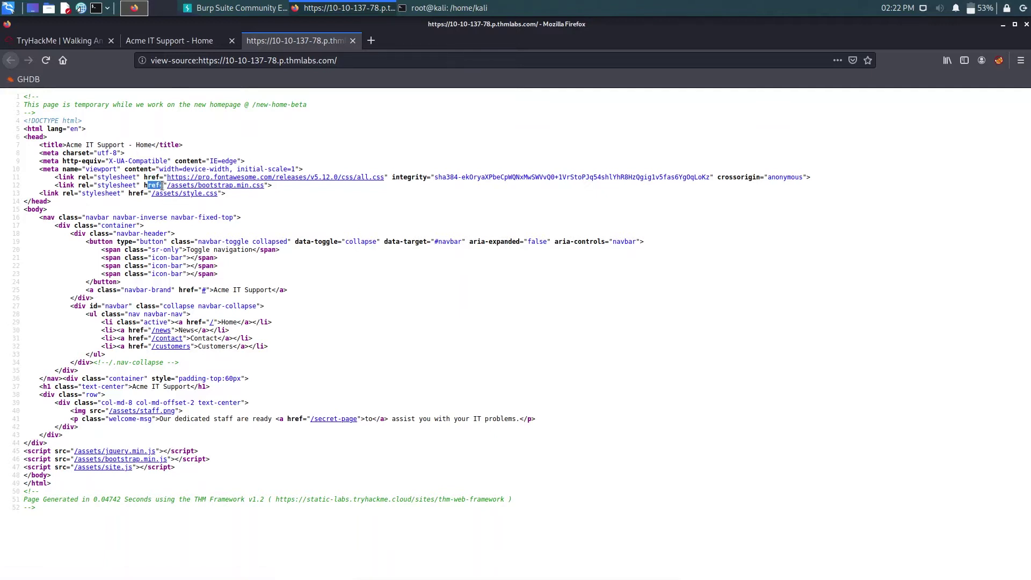
- Search the source for 'href' and step through matches on lines 25 to 32
left_click(294, 210)
key("ctrl+f")
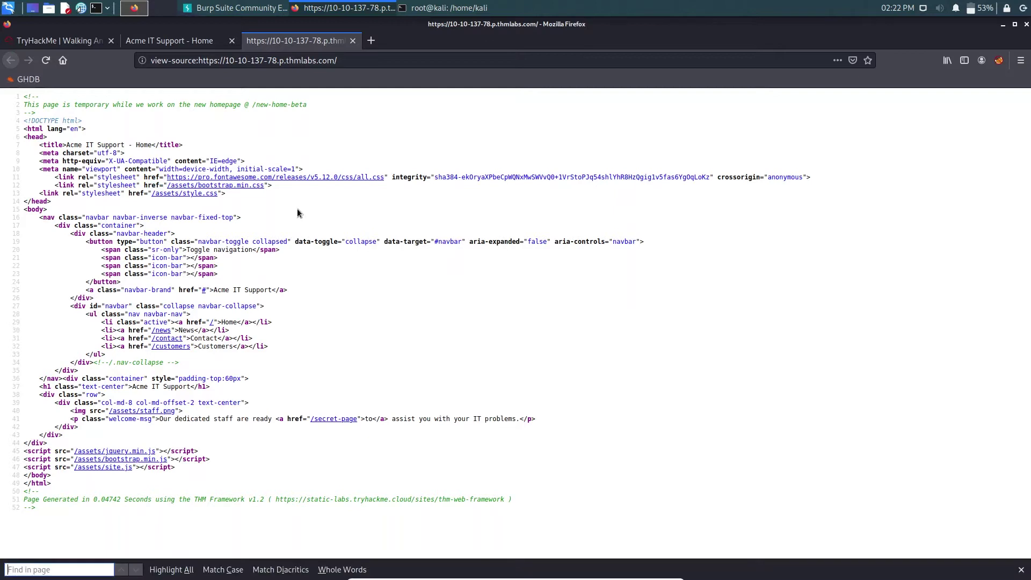
type("href")
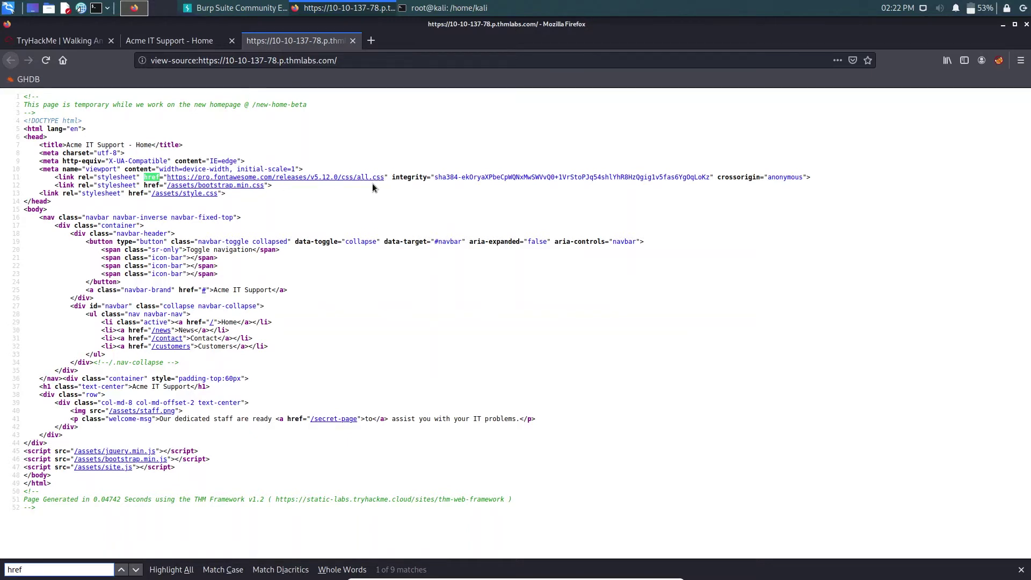
key("Return")
key("Return")
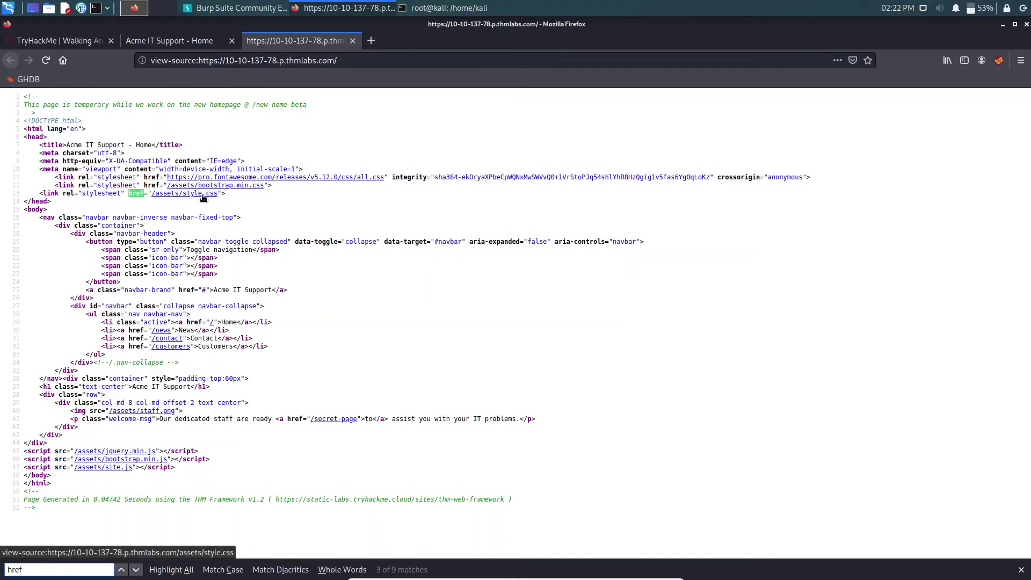
key("Return")
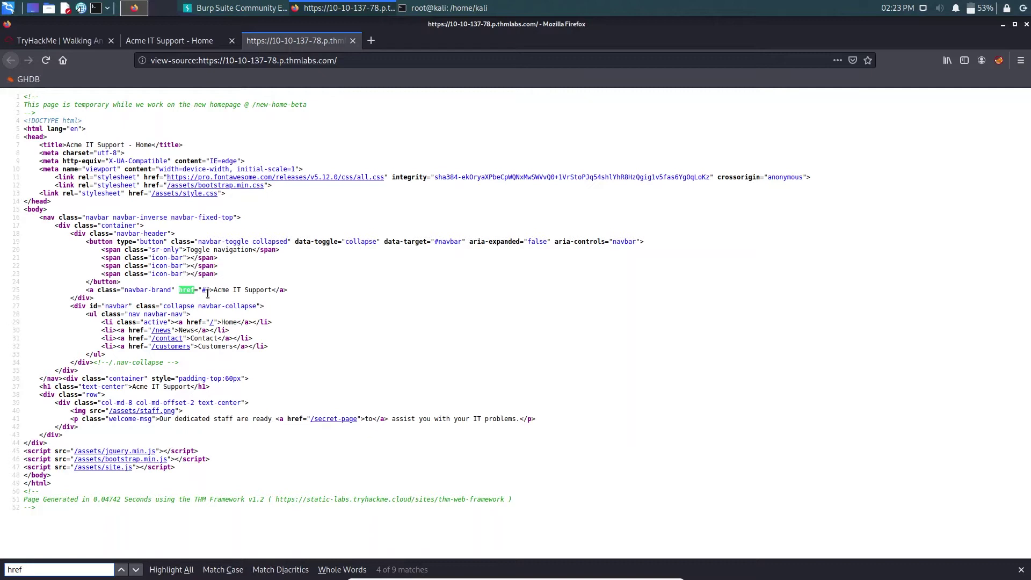
key("Return")
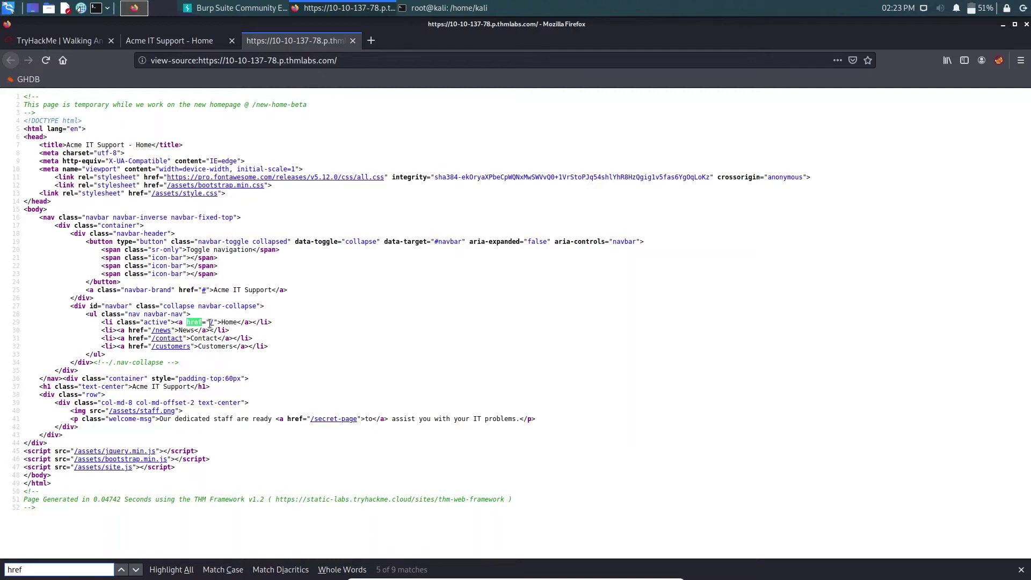
key("Return")
key("Return")
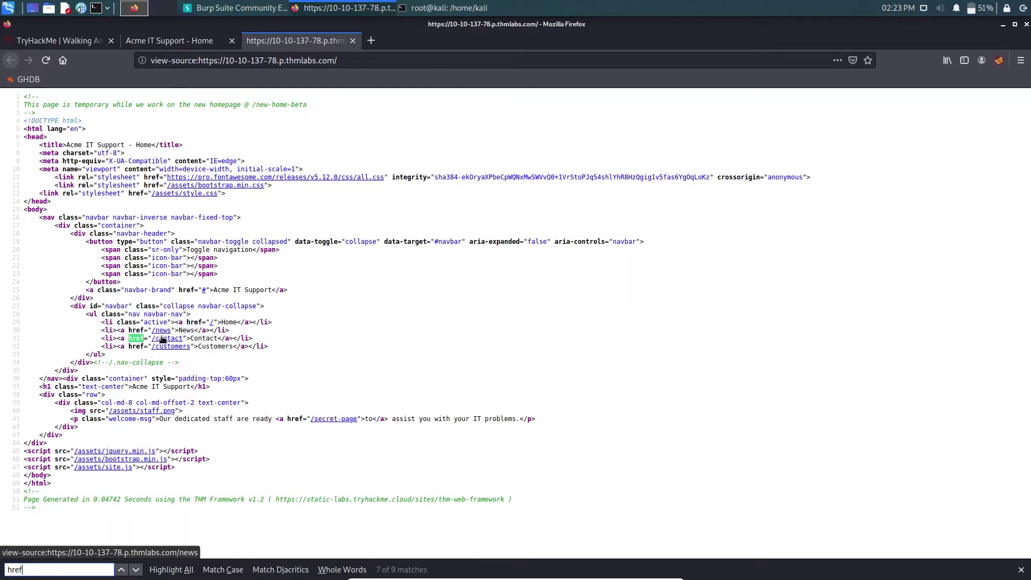
key("Return")
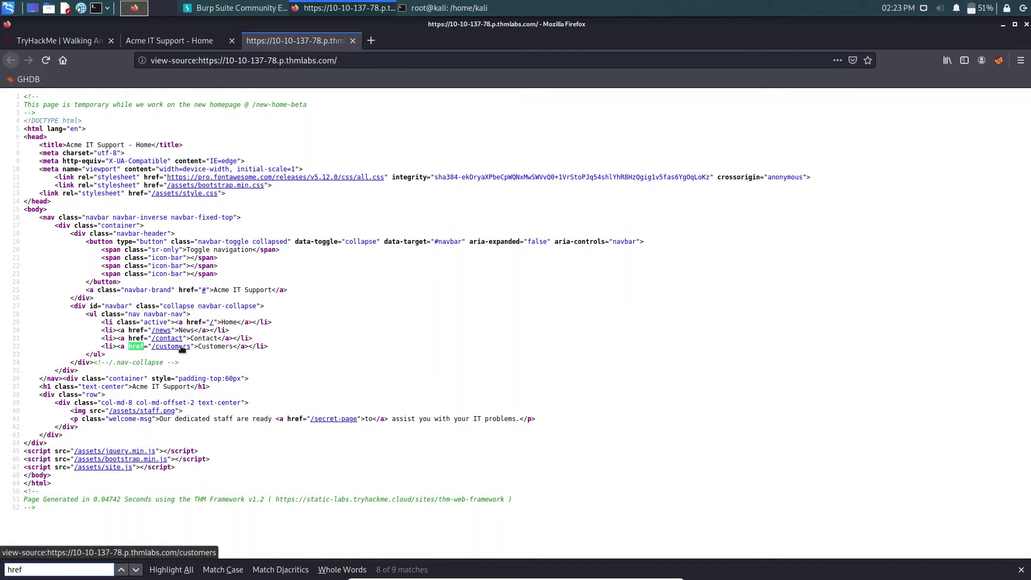
key("Return")
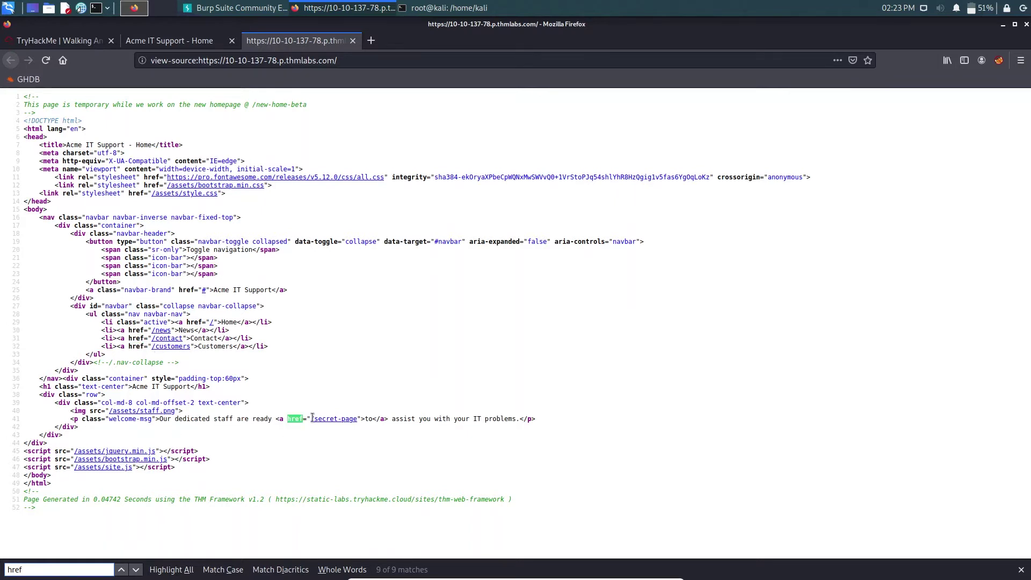
- Select the /secret-page link on line 41 and drag it toward the Acme tab
left_click(366, 419)
left_click_drag(367, 419, 380, 419)
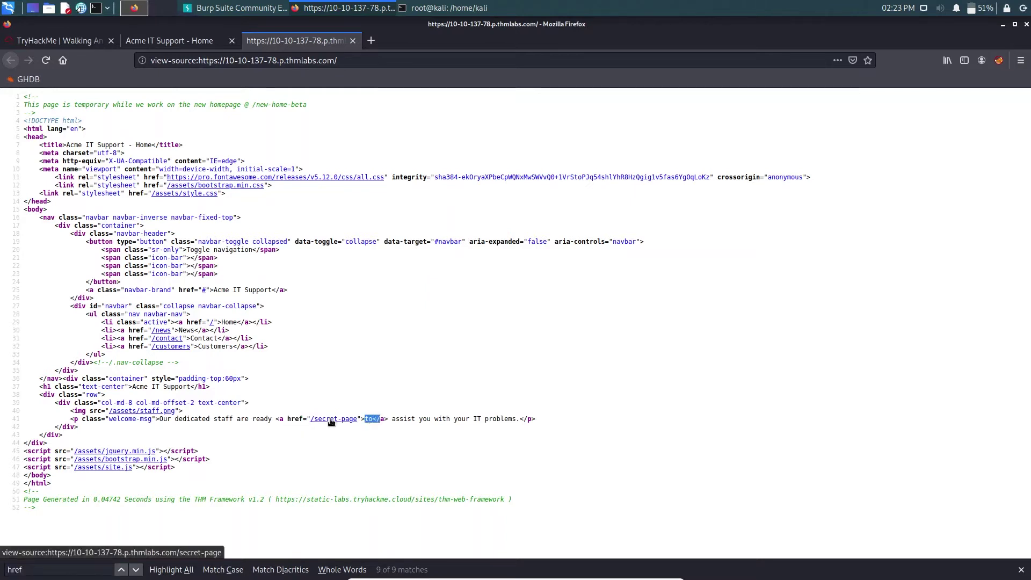
left_click_drag(330, 421, 369, 366)
- Open the /secret-page link and select the flag THM{NOT_A_SECRET_ANYMORE}
left_click(161, 42)
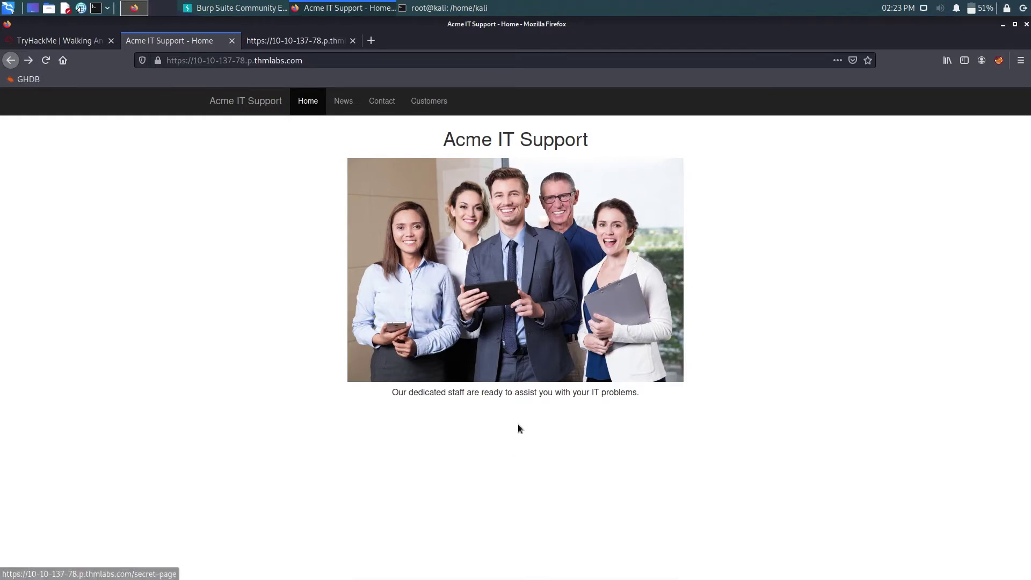
left_click(507, 393)
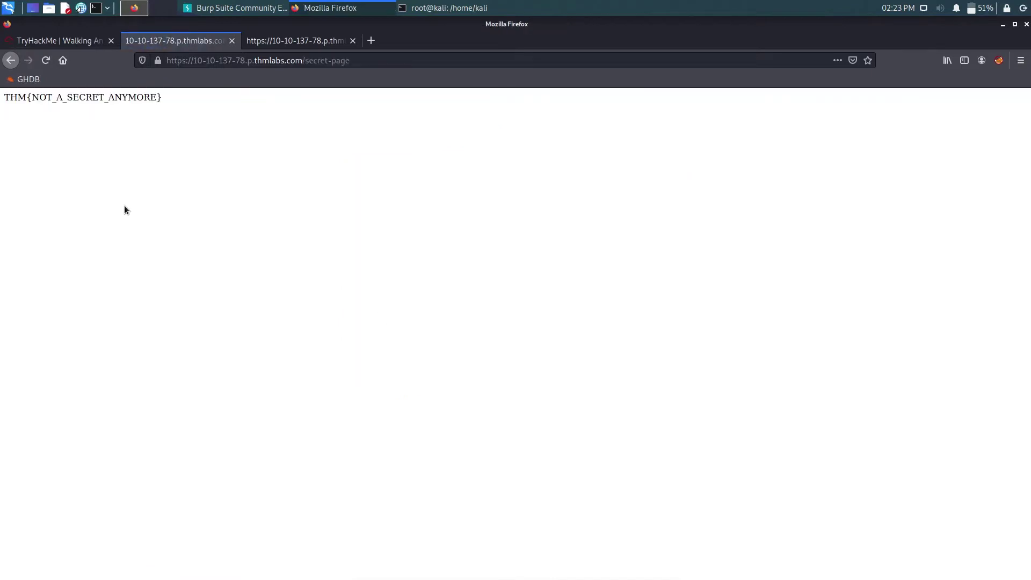
left_click_drag(224, 100, 7, 92)
key("ctrl+c")
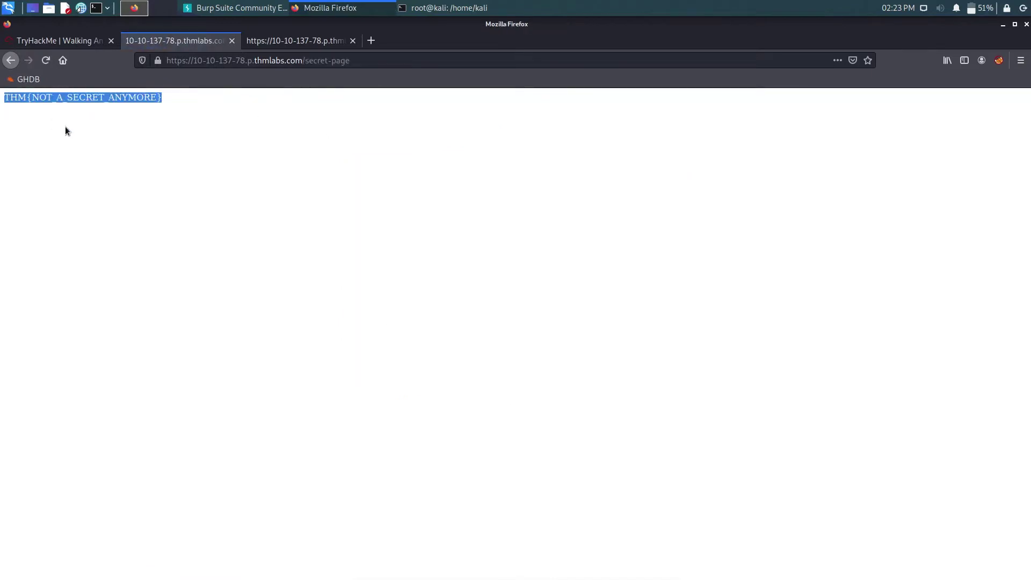
- View the /secret-page source, then return to the flag page and the TryHackMe questions
left_click(291, 43)
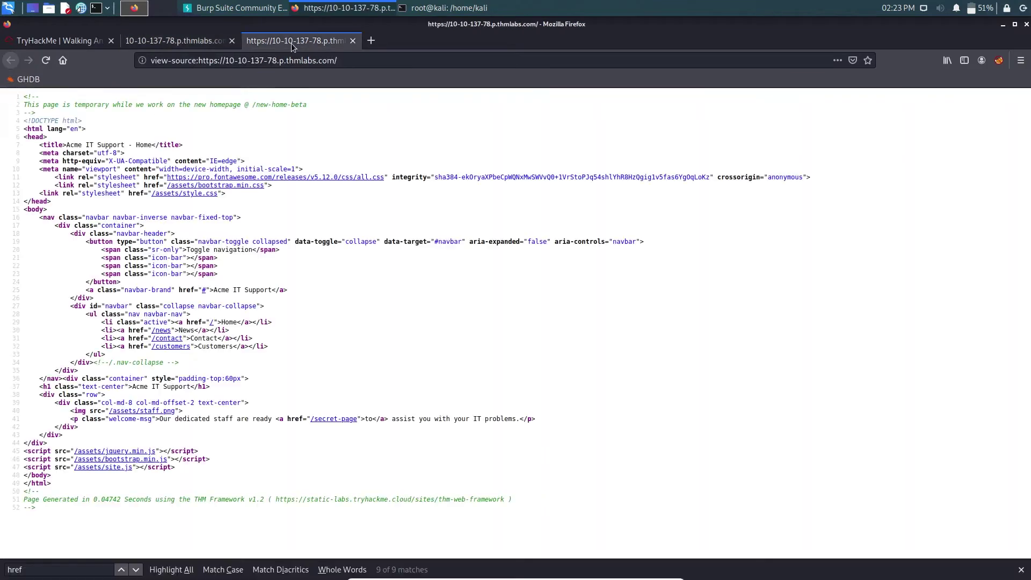
left_click(322, 422)
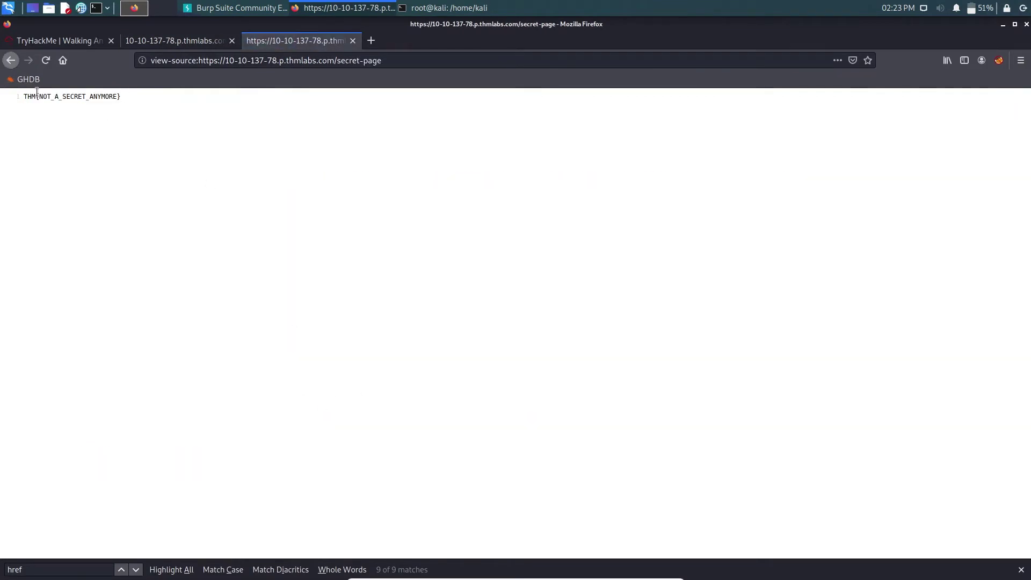
left_click(144, 42)
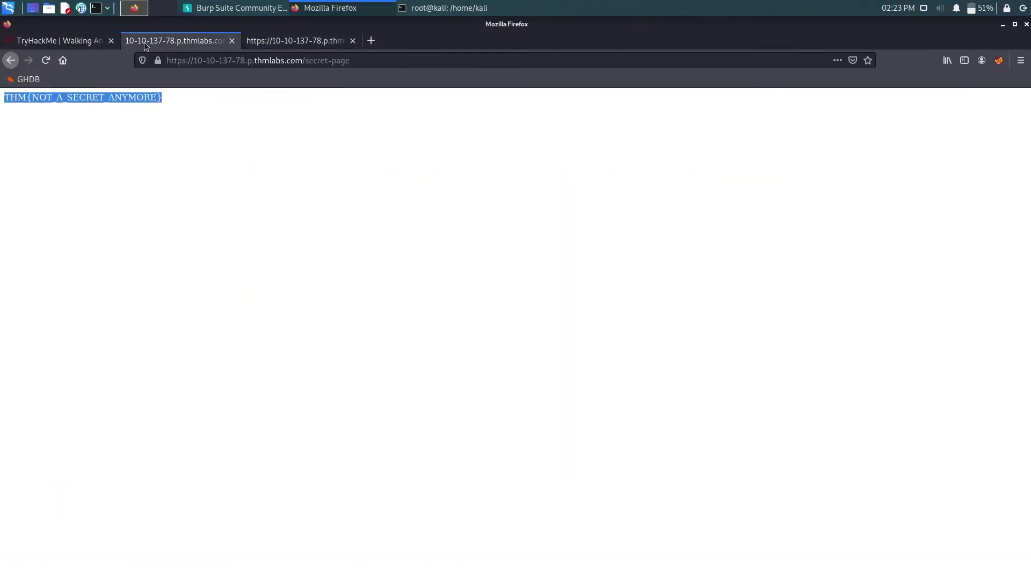
left_click(59, 41)
left_click(329, 379)
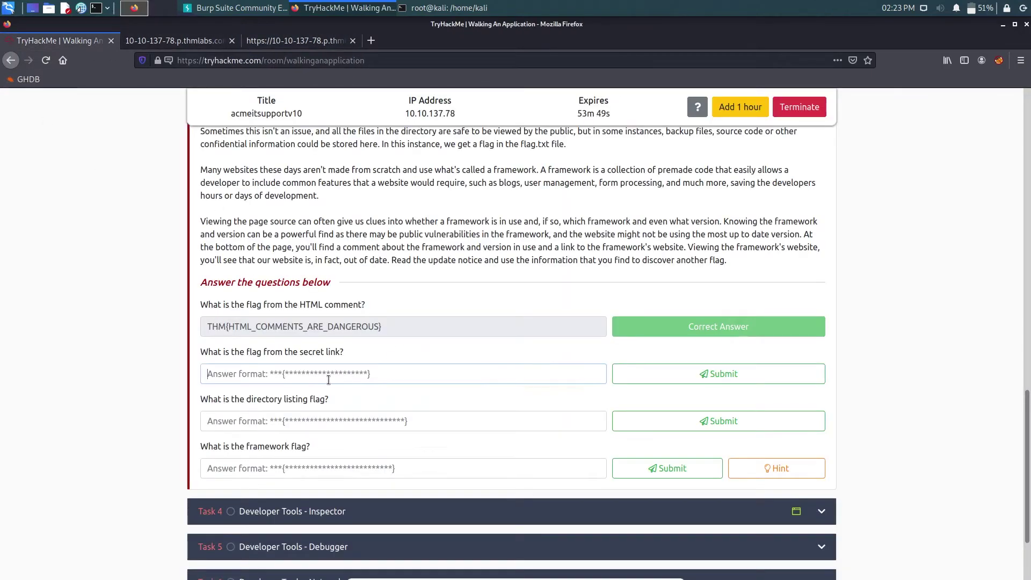
key("ctrl+v")
left_click(648, 384)
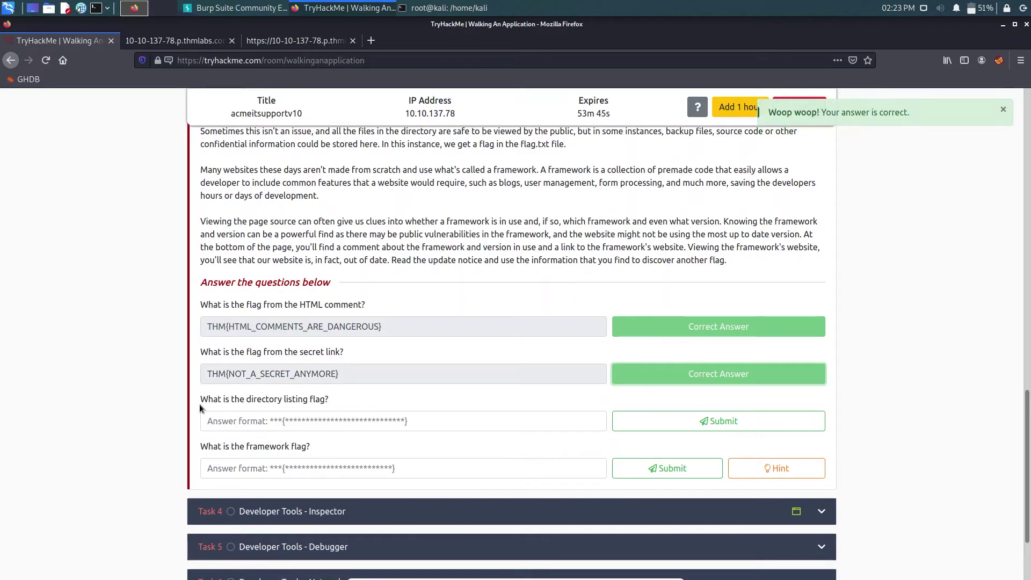
- Read the directory listing question, then bring the terminal to the front
left_click_drag(201, 408, 330, 404)
left_click(260, 406)
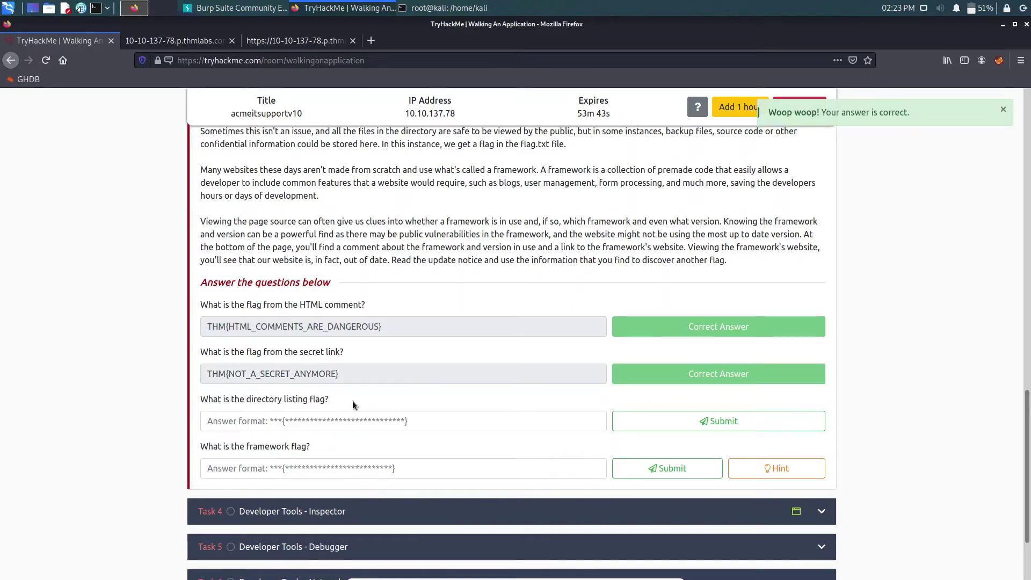
double_click(248, 399)
left_click(385, 395)
left_click(472, 6)
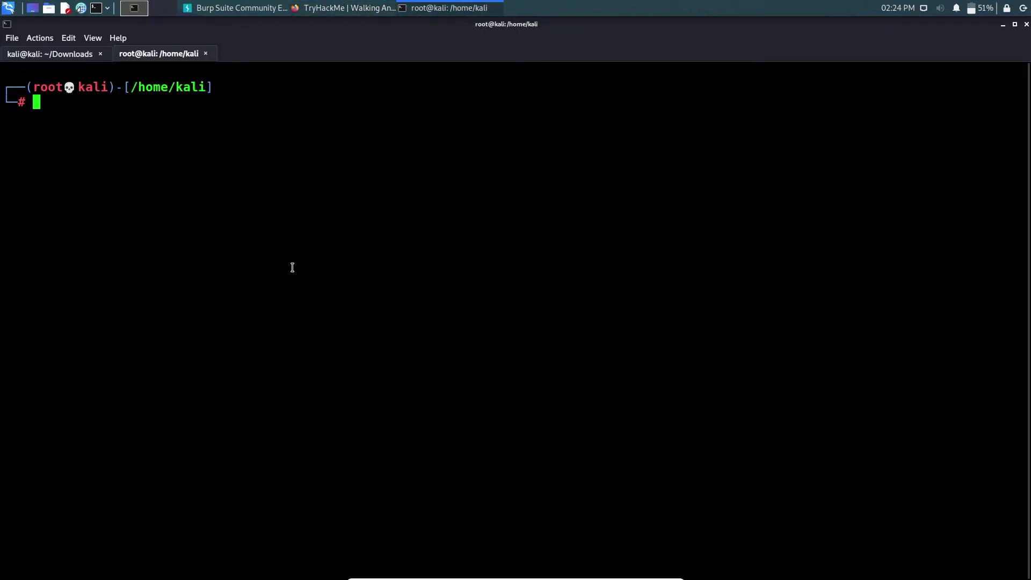
- Bring the TryHackMe page back in front and scroll up through the task
left_click(346, 7)
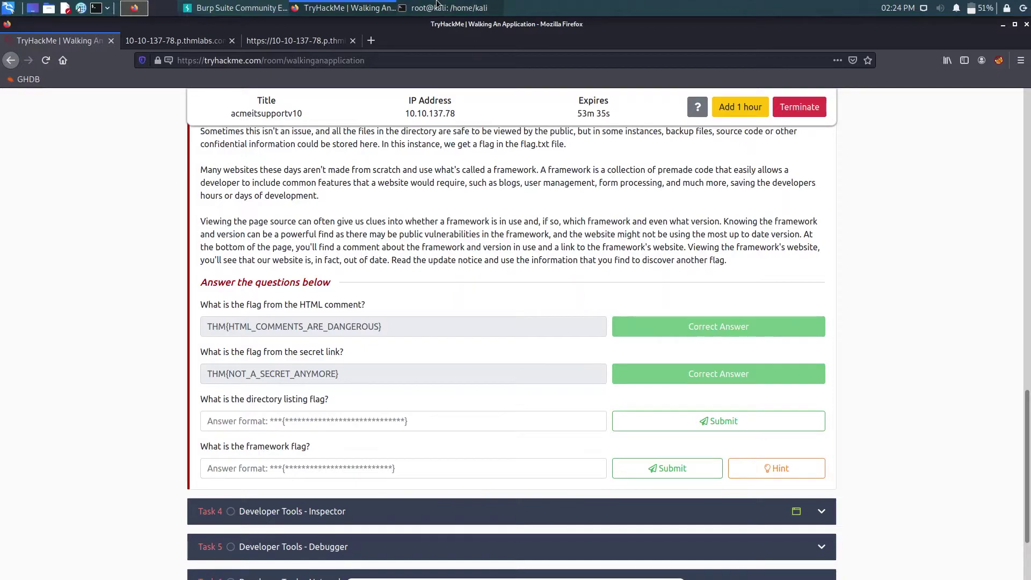
left_click(346, 3)
left_click(347, 7)
scroll(406, 194, "up", 15)
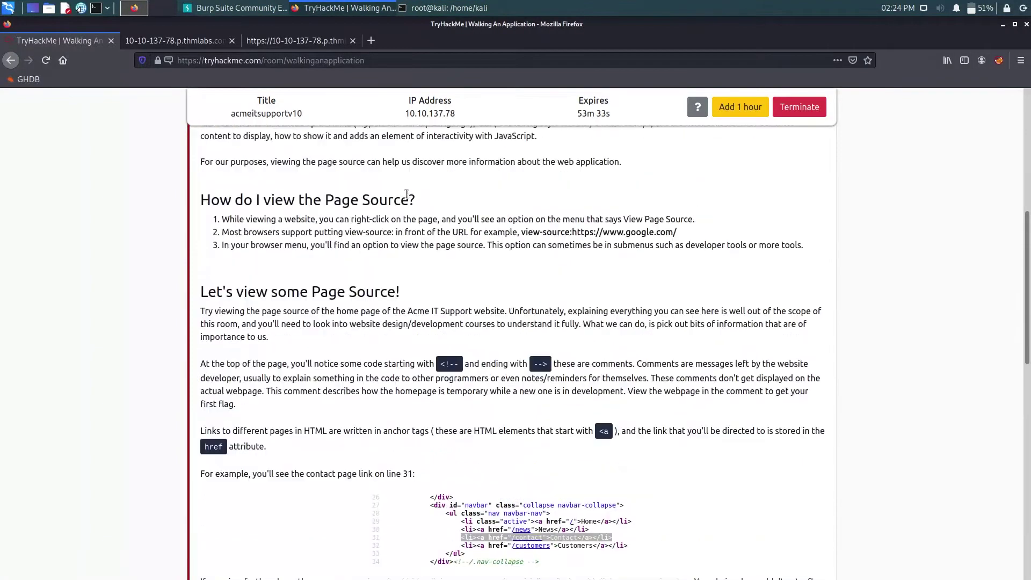
scroll(446, 247, "up", 5)
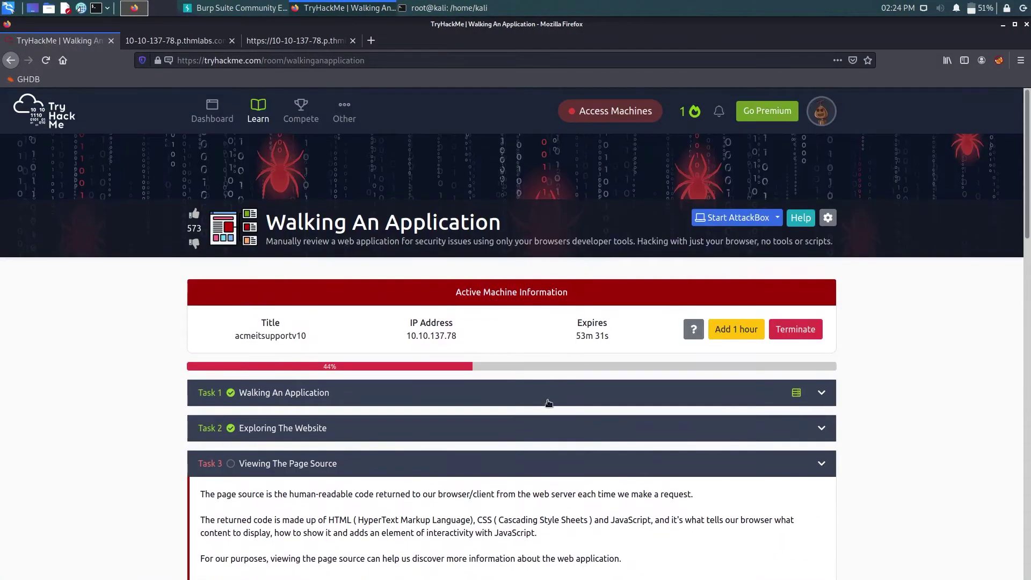
- Return the secret-page tab to the Acme IT Support home page and select its address
left_click(293, 41)
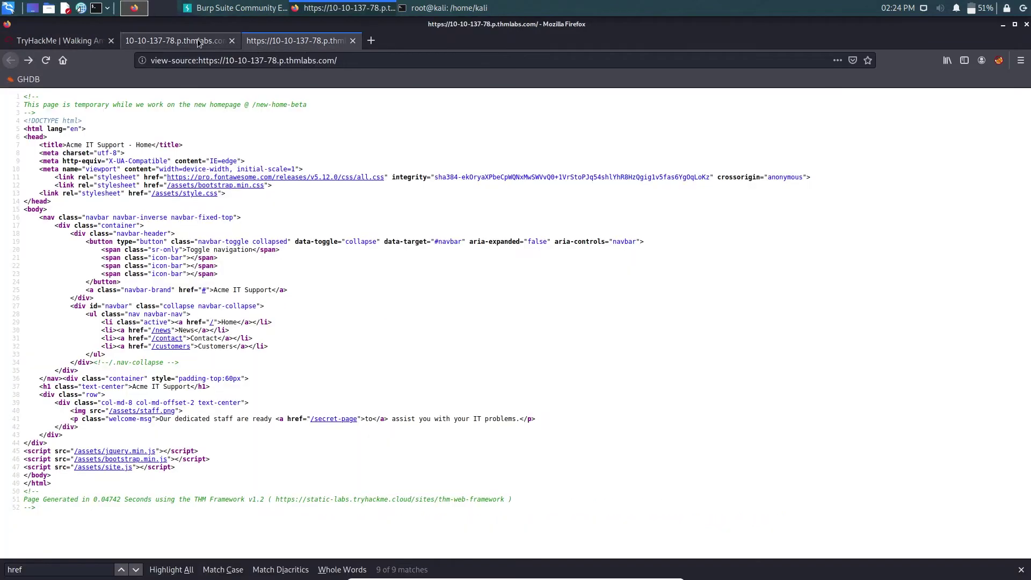
left_click(175, 41)
left_click(203, 61)
left_click(11, 60)
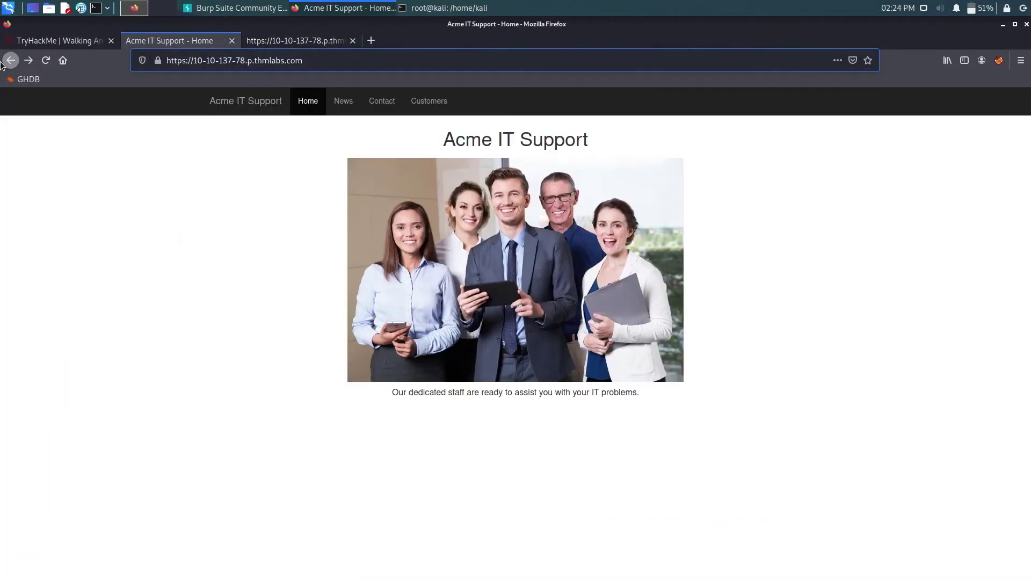
left_click(233, 61)
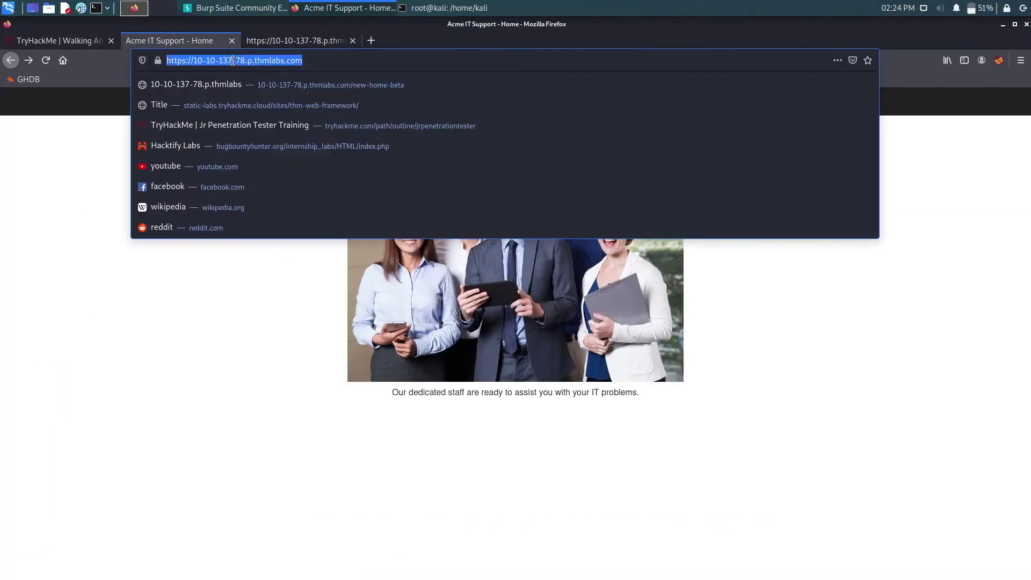
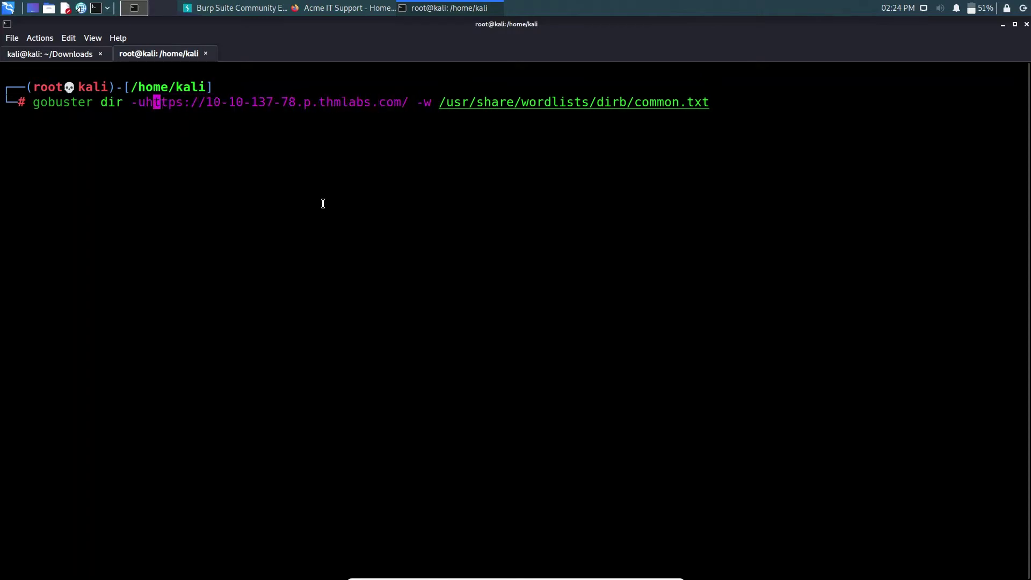
- Place the cursor at the end of the gobuster command, on the wordlist file name
key("End")
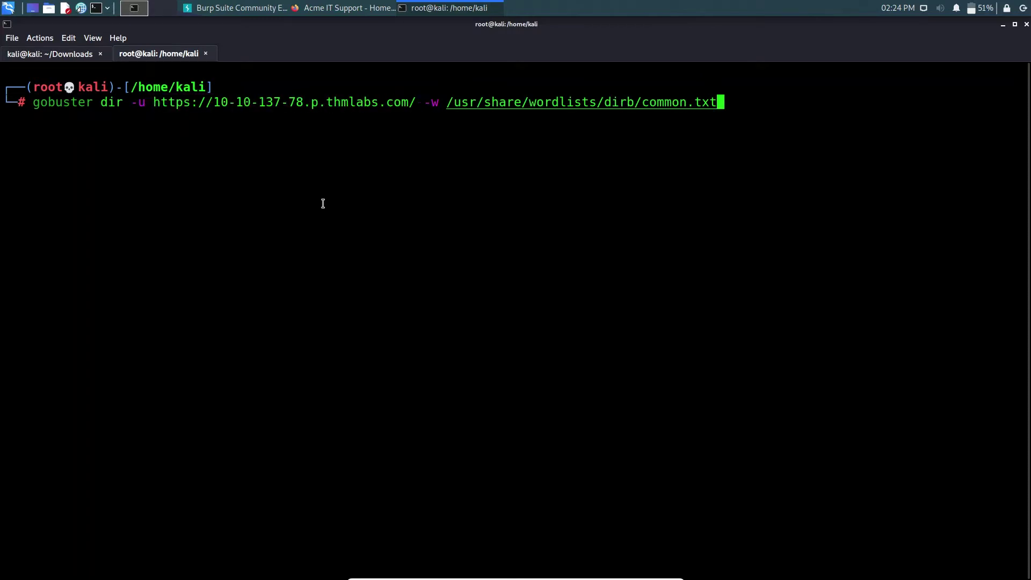
key("Left")
key("Left")
key("Left")
key("Left")
key("Right")
key("Right")
key("Right")
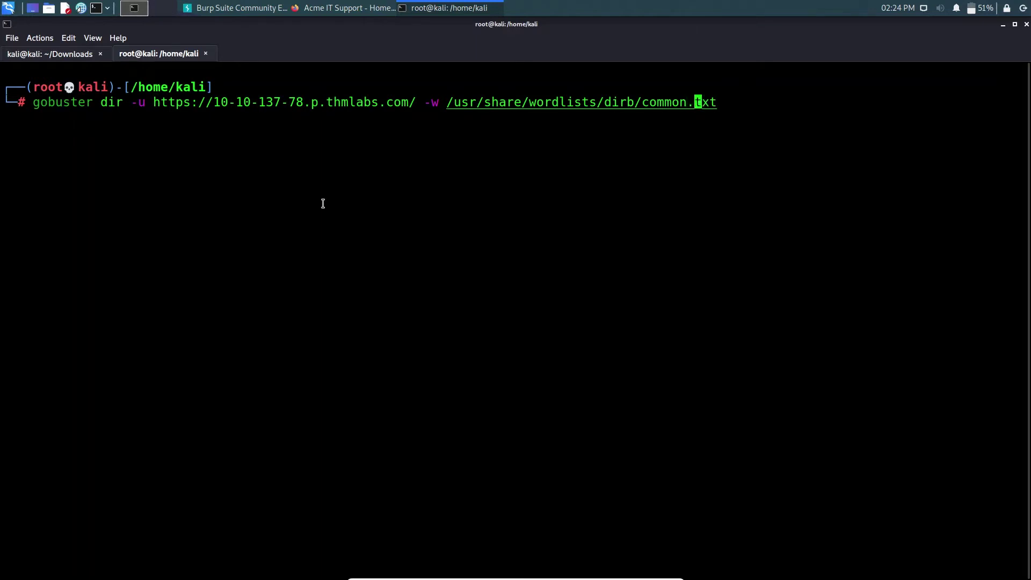
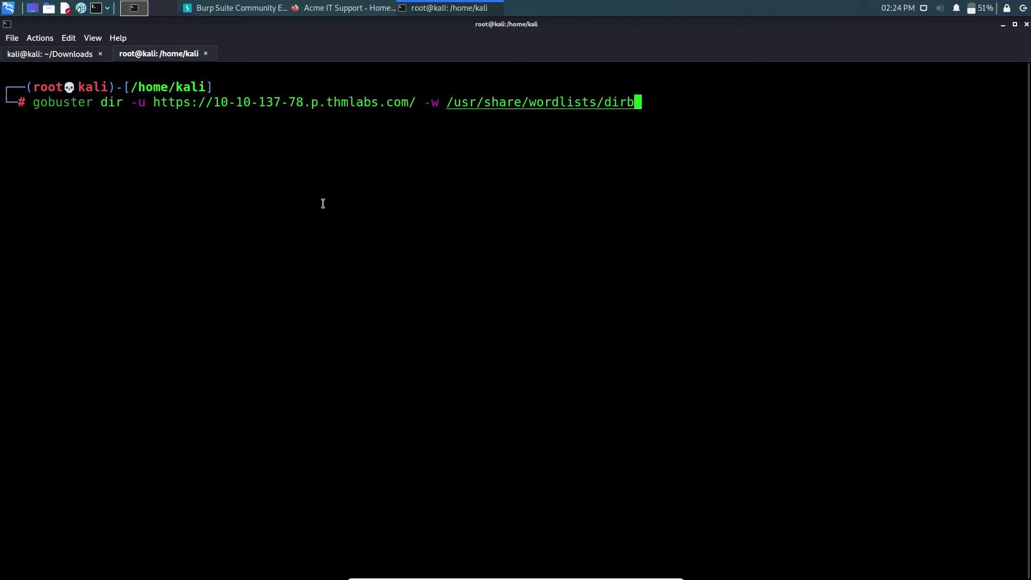
- Complete the gobuster wordlist path to /usr/share/wordlists/dirbuster/ and start the directory-list file name
type("u")
key("Tab")
key("Tab")
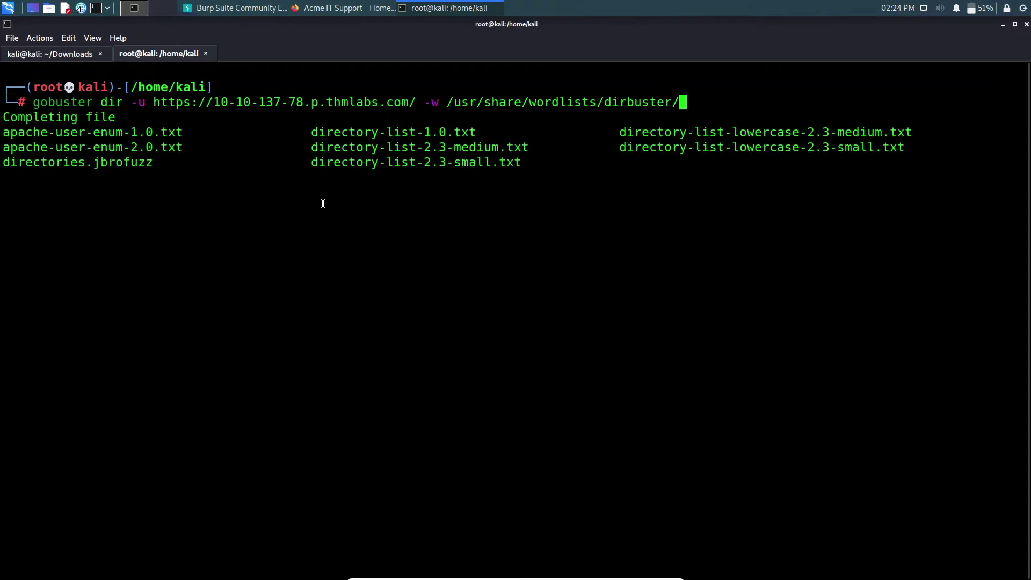
type("dir")
key("BackSpace")
key("BackSpace")
key("BackSpace")
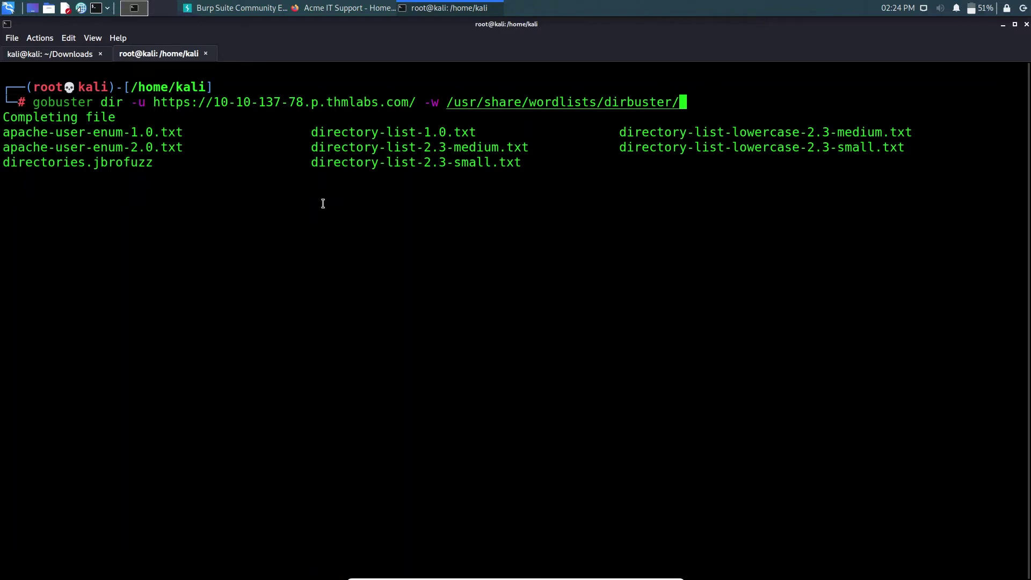
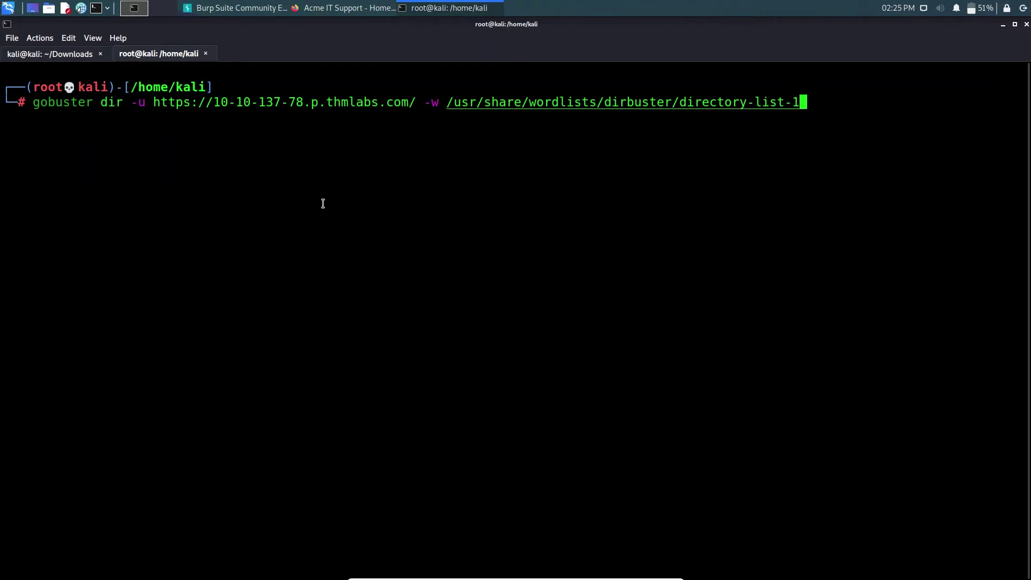
- List the available dirbuster wordlists to pick directory-list-2.3-medium.txt for the gobuster command
key("Tab")
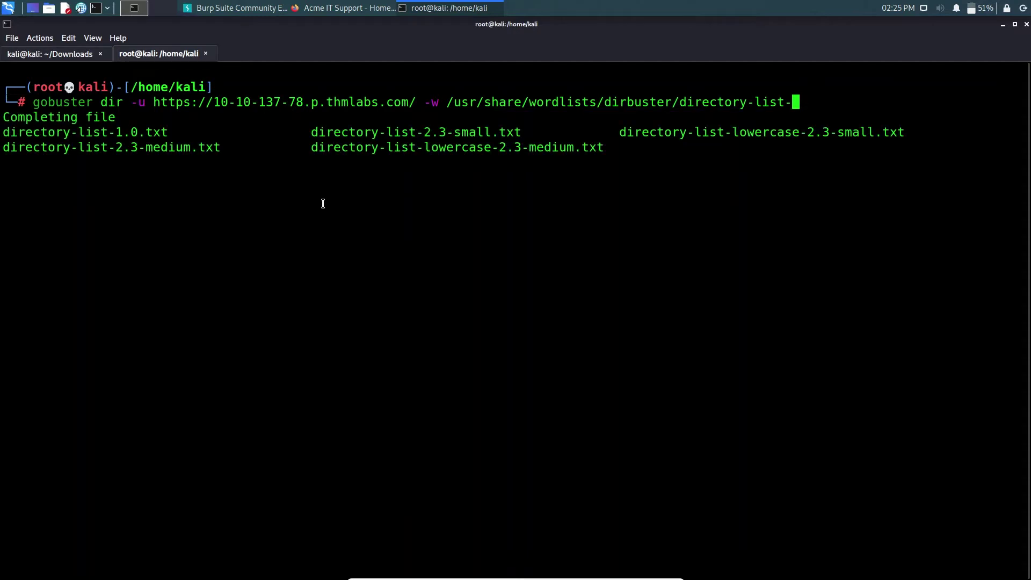
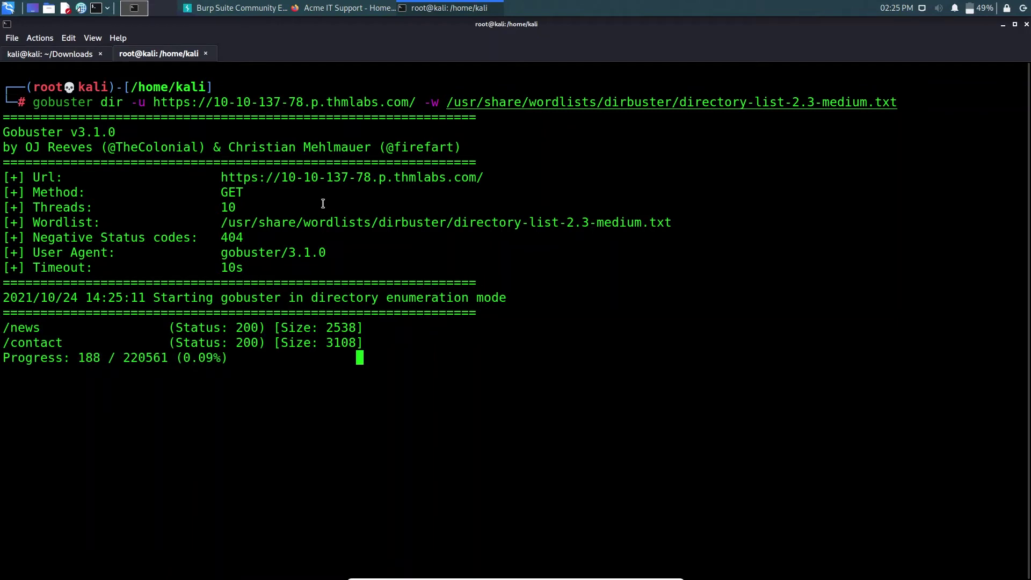
- Close the page-source tab and scroll down to the TryHackMe room's questions
left_click(344, 8)
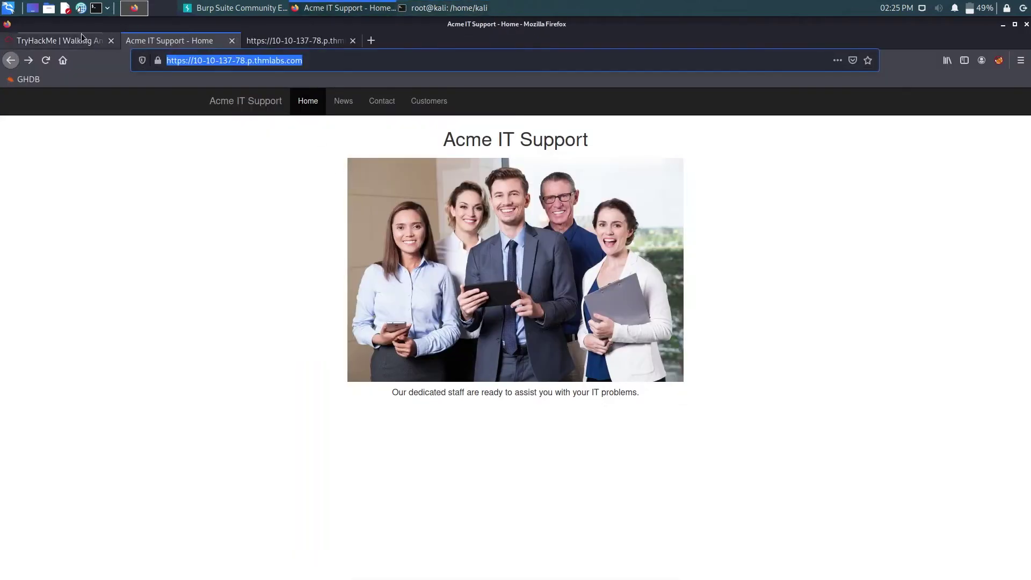
left_click(78, 37)
left_click(322, 41)
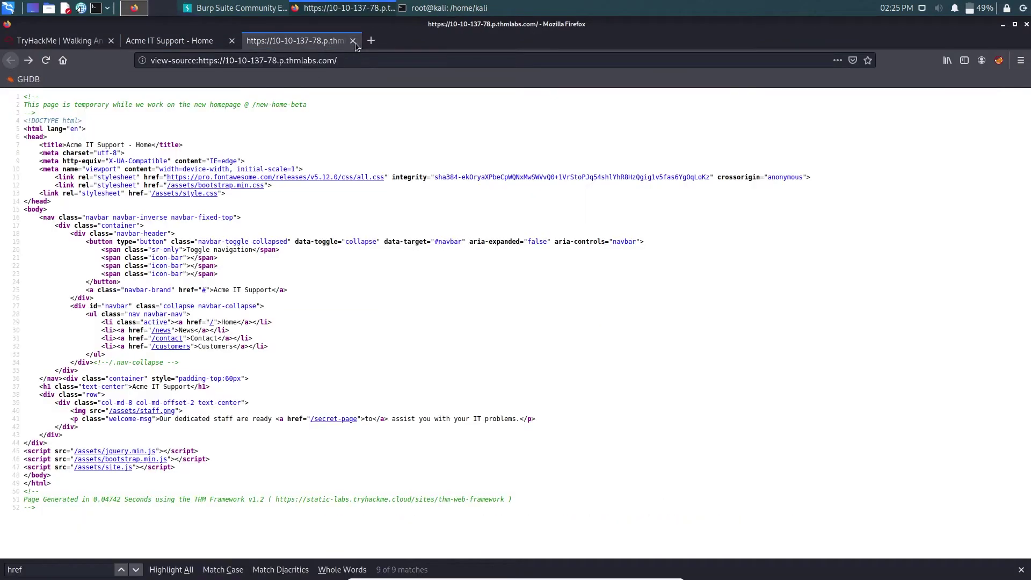
left_click(353, 41)
left_click(107, 43)
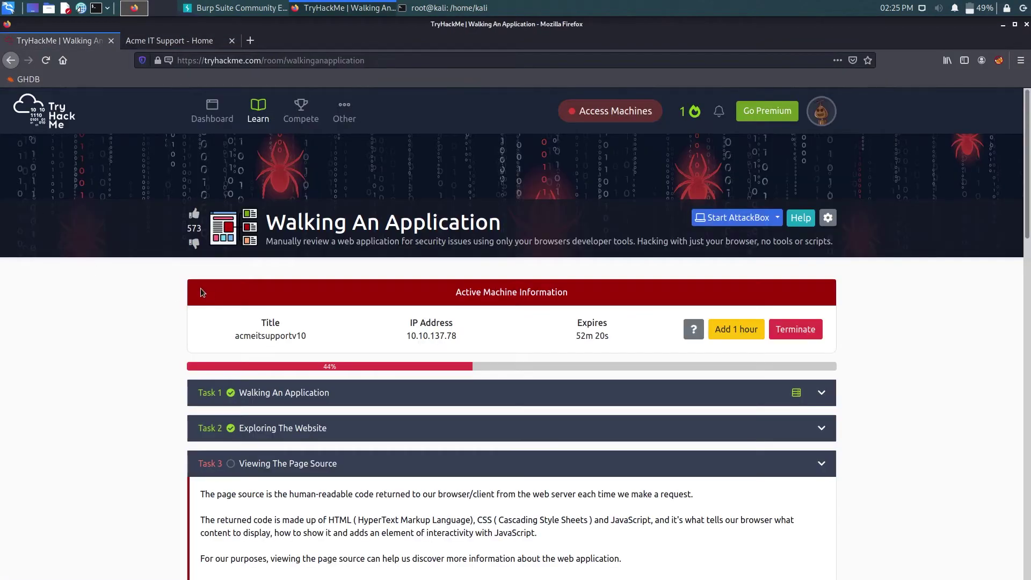
scroll(201, 288, "down", 10)
scroll(182, 283, "down", 15)
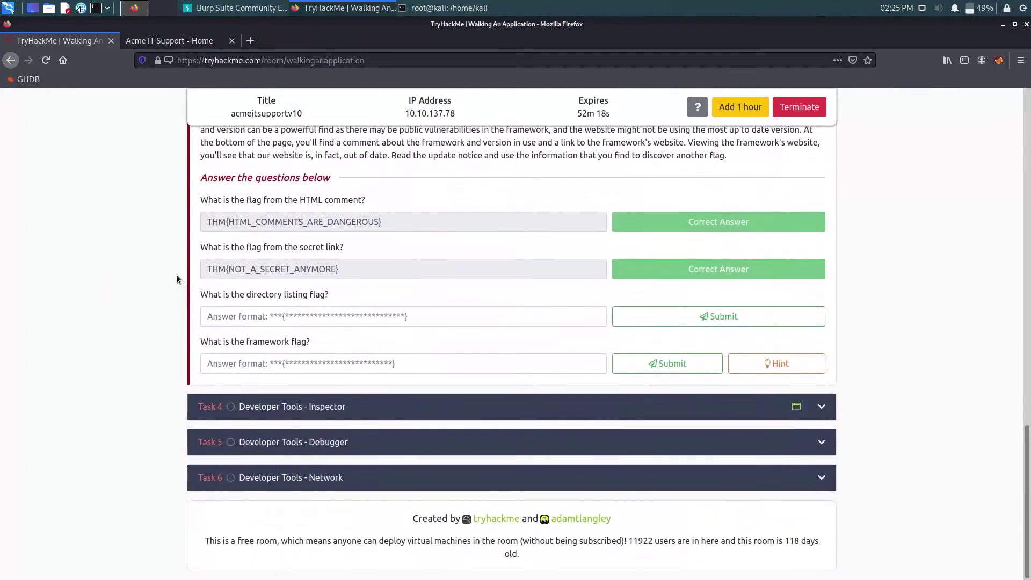
- Read the framework flag hint about finding a .zip file on the changelog page
left_click_drag(209, 341, 285, 343)
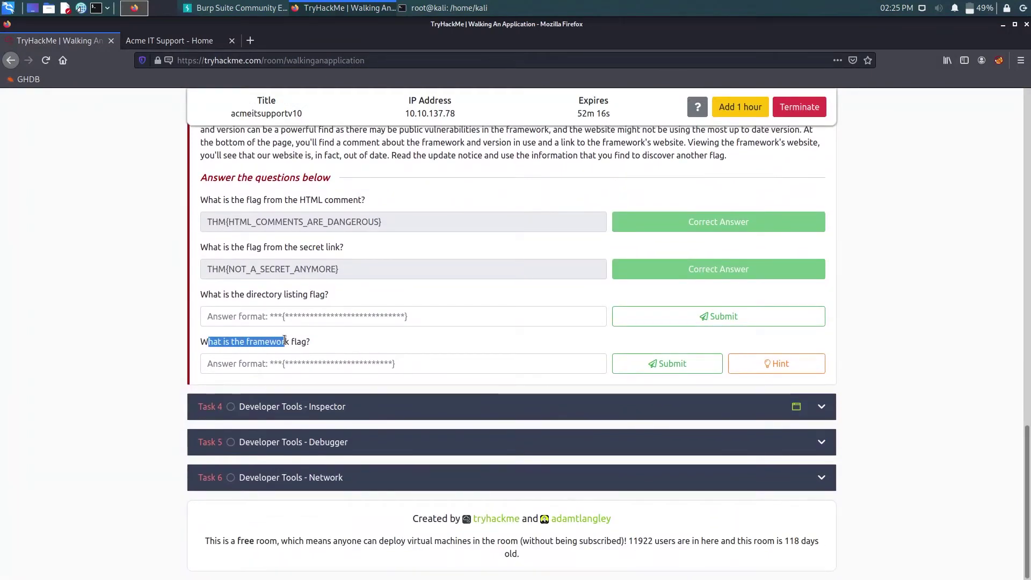
left_click(322, 346)
left_click(779, 364)
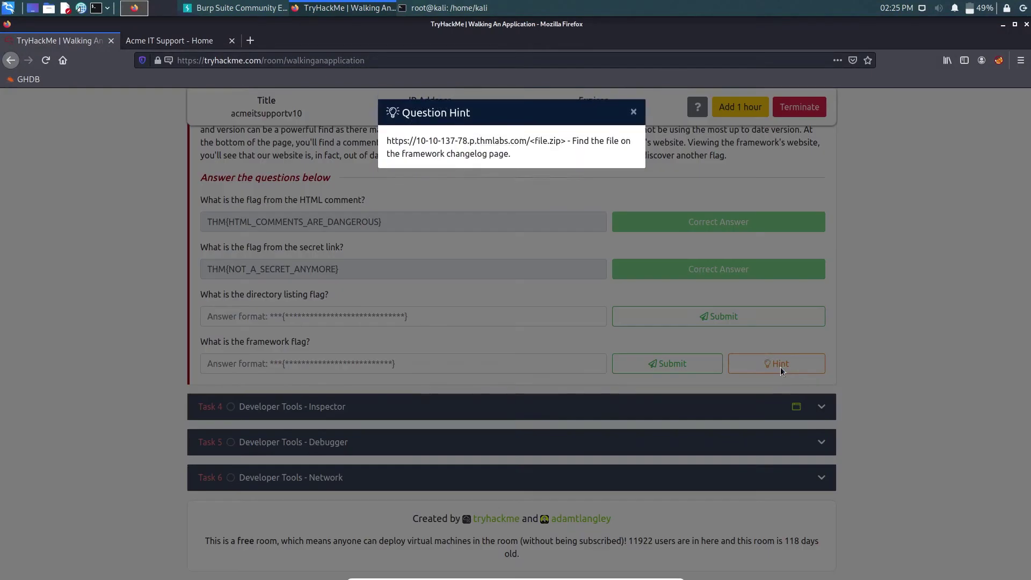
left_click_drag(418, 144, 560, 145)
left_click(533, 148)
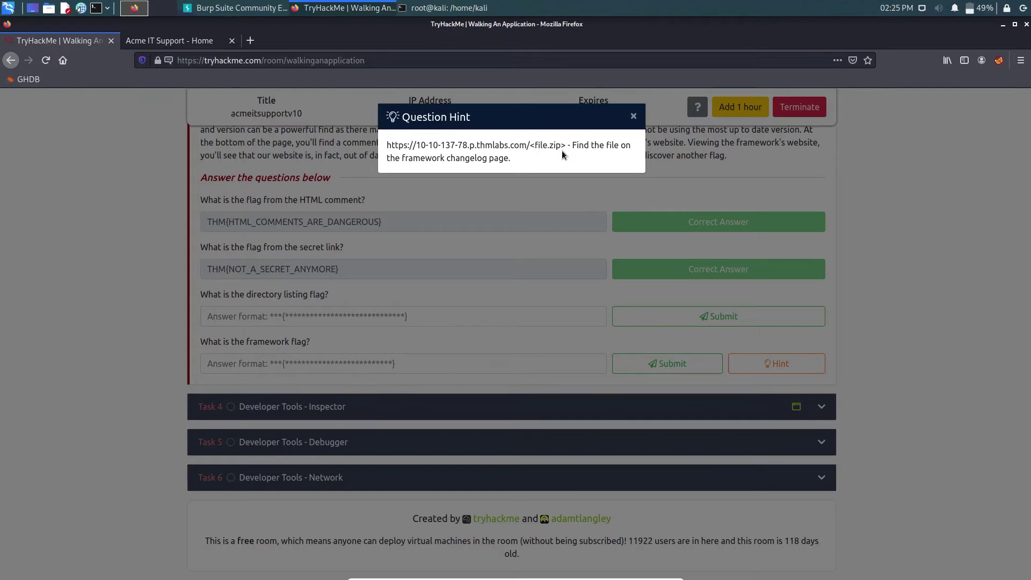
left_click_drag(599, 152, 554, 158)
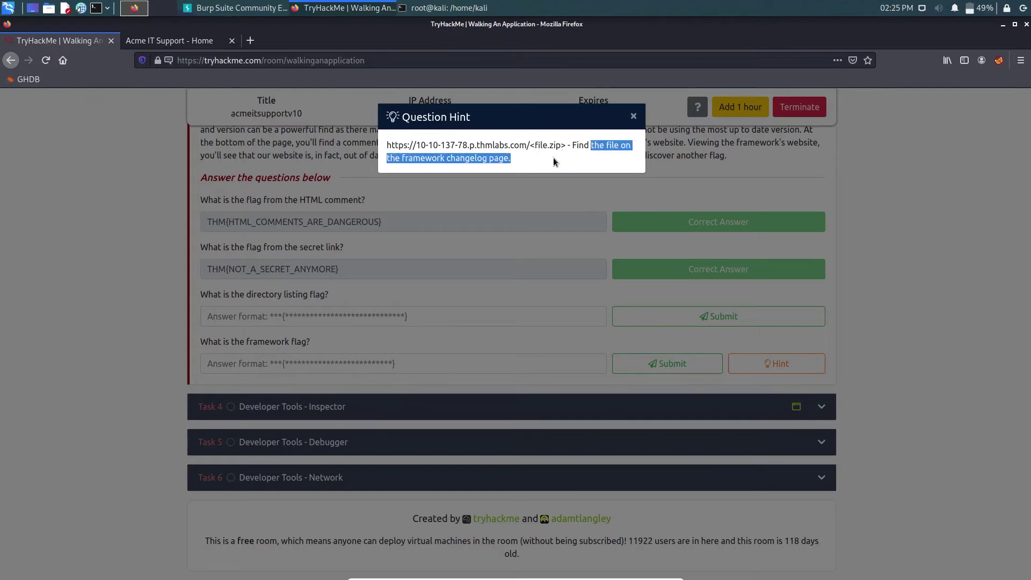
left_click(506, 222)
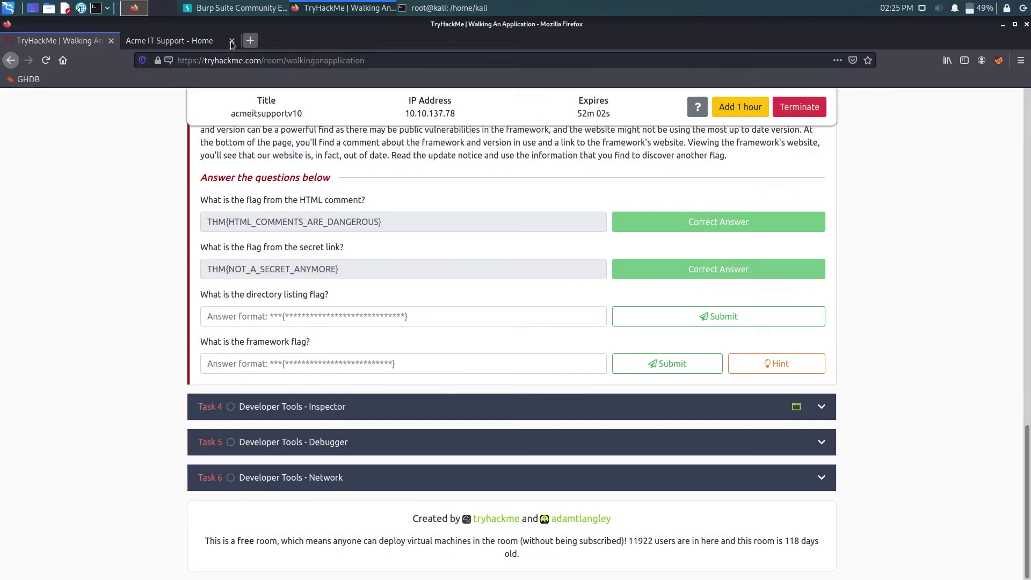
- View the Acme page source and open its footer's framework URL in a new tab
left_click(169, 41)
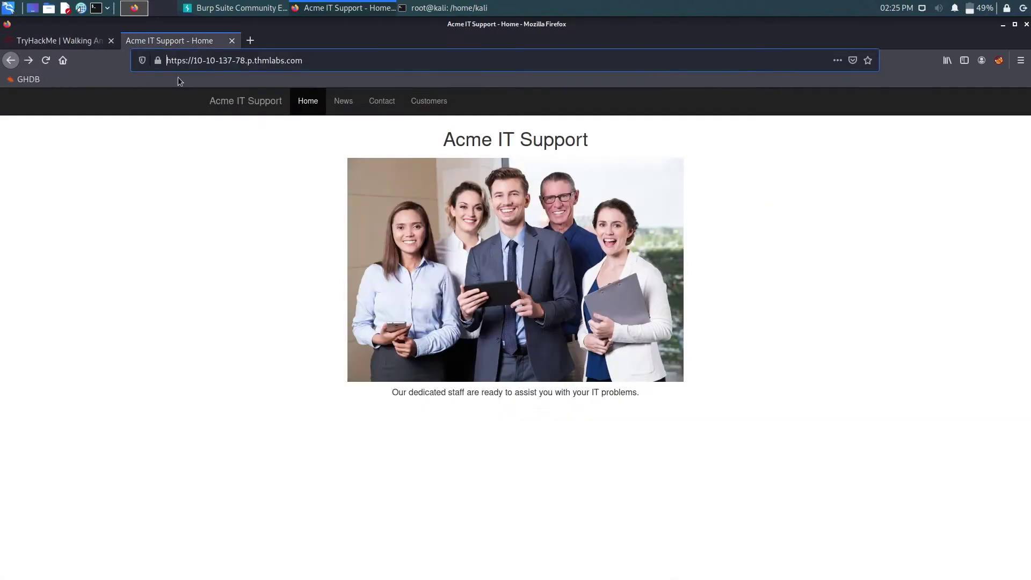
right_click(139, 237)
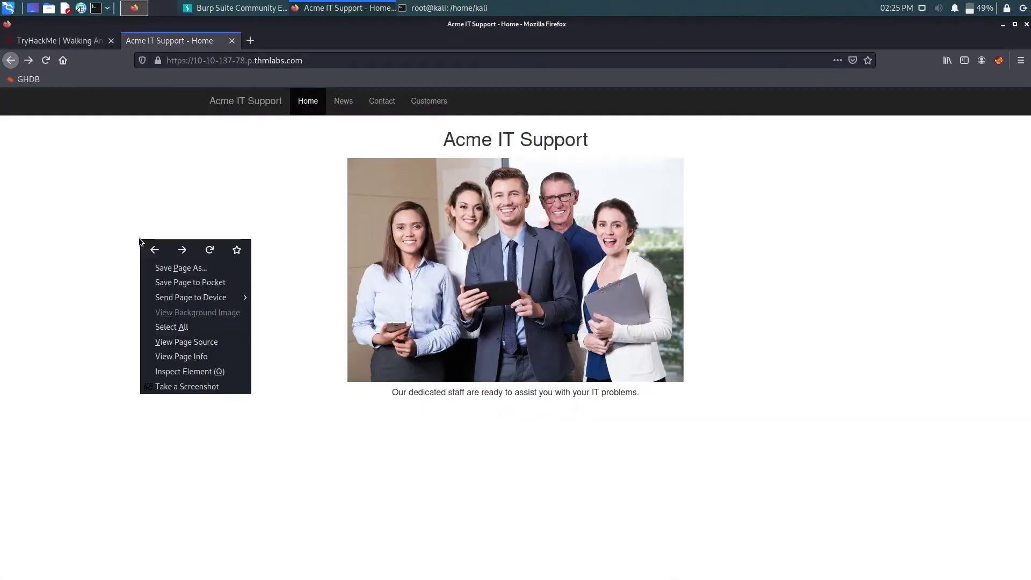
left_click(177, 342)
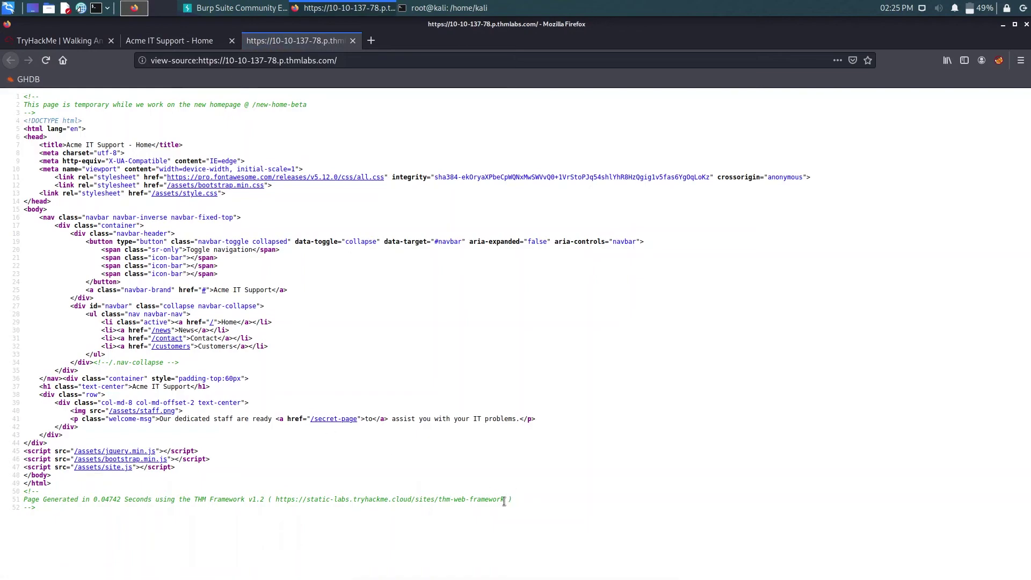
left_click_drag(503, 501, 274, 500)
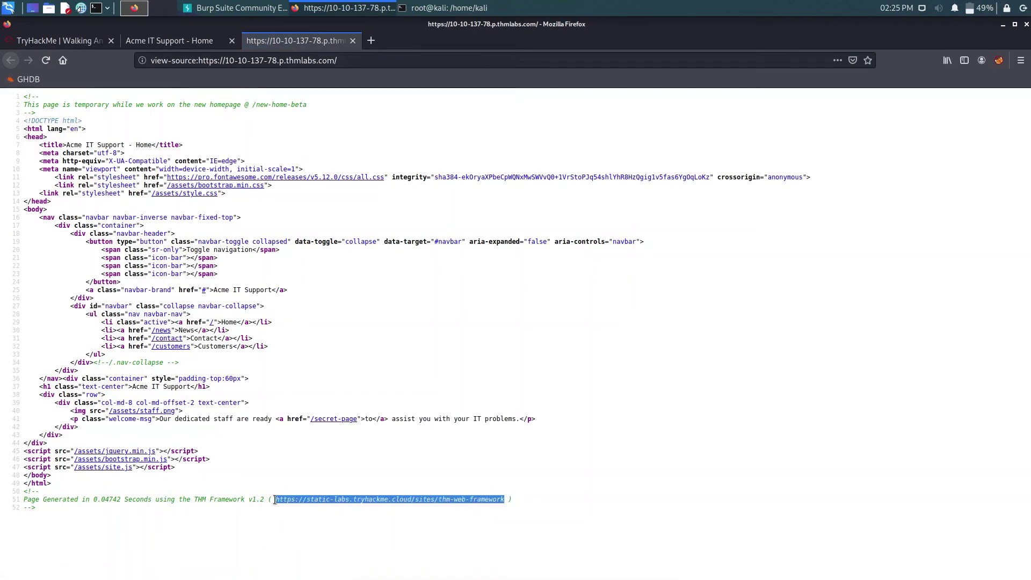
middle_click(368, 44)
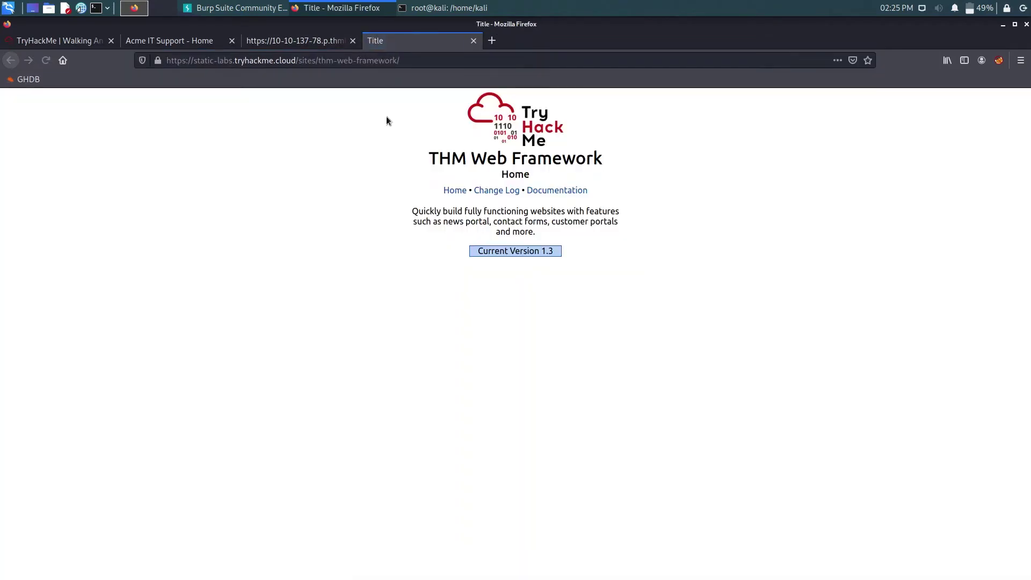
- Check the /assets result in the gobuster terminal output
left_click(429, 7)
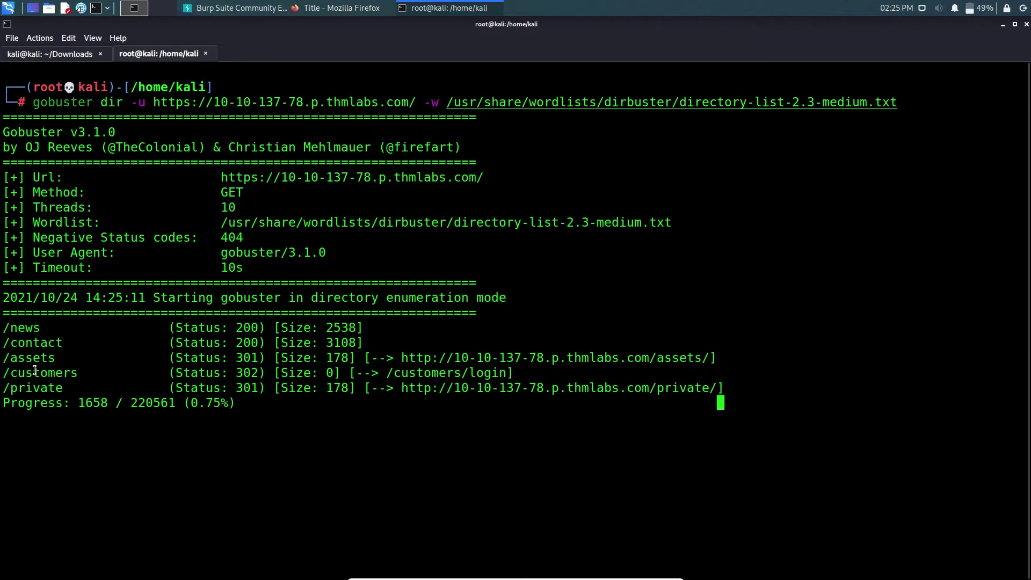
left_click_drag(26, 357, 46, 387)
left_click(70, 387)
left_click(337, 8)
- Load the Acme site's /assets directory listing
left_click(156, 41)
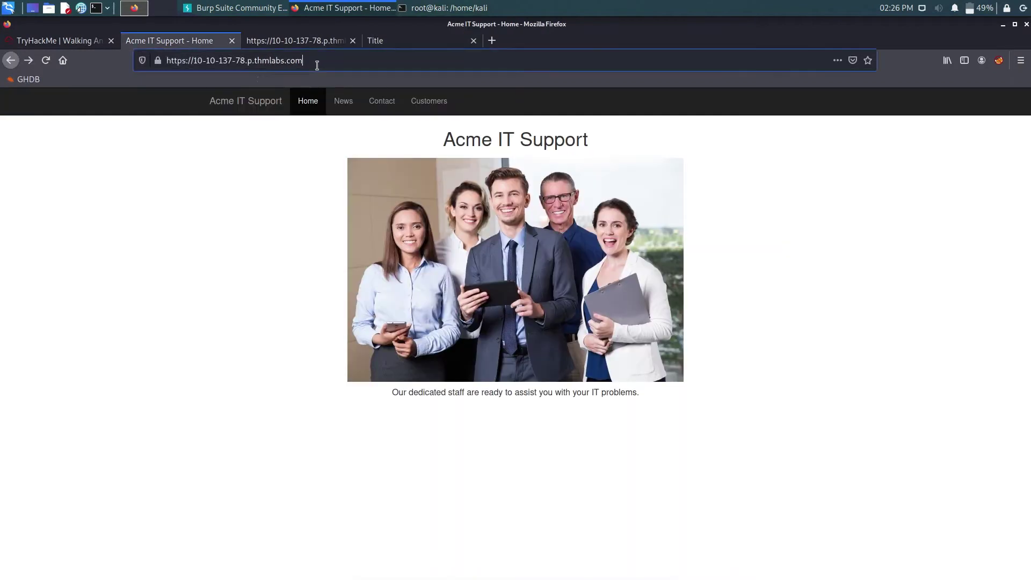
left_click(316, 64)
left_click(317, 64)
type("/")
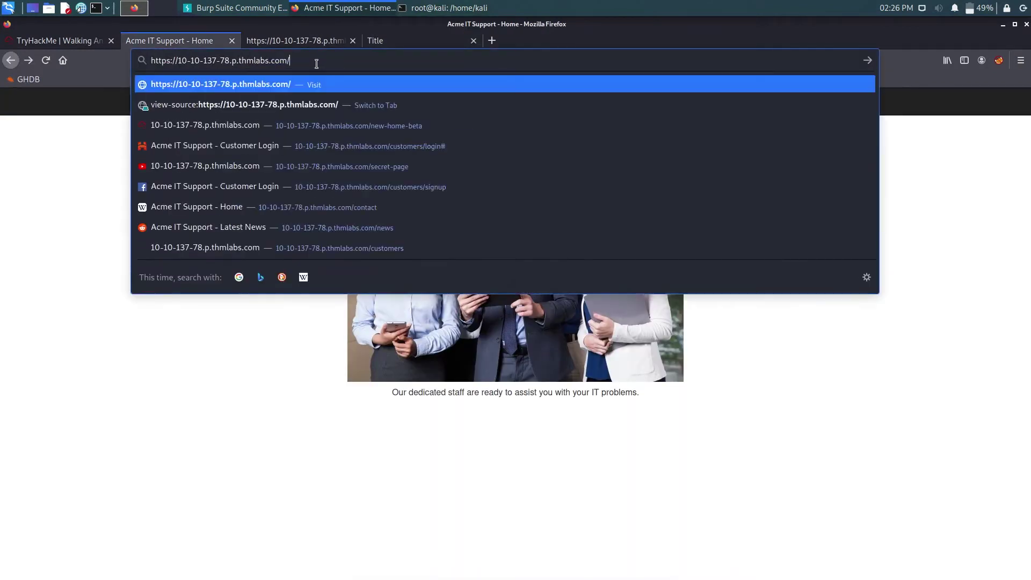
type("assets")
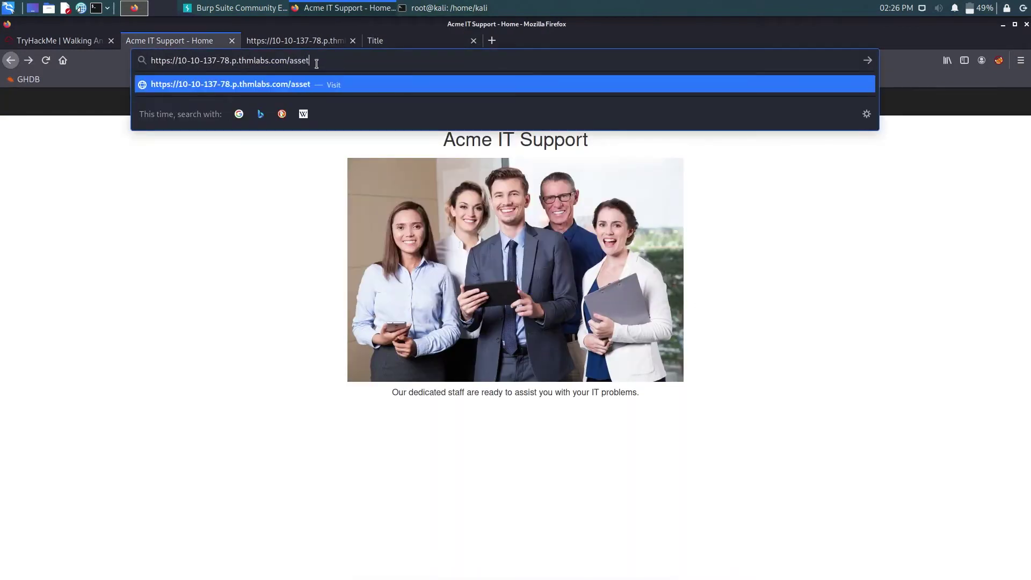
key("Return")
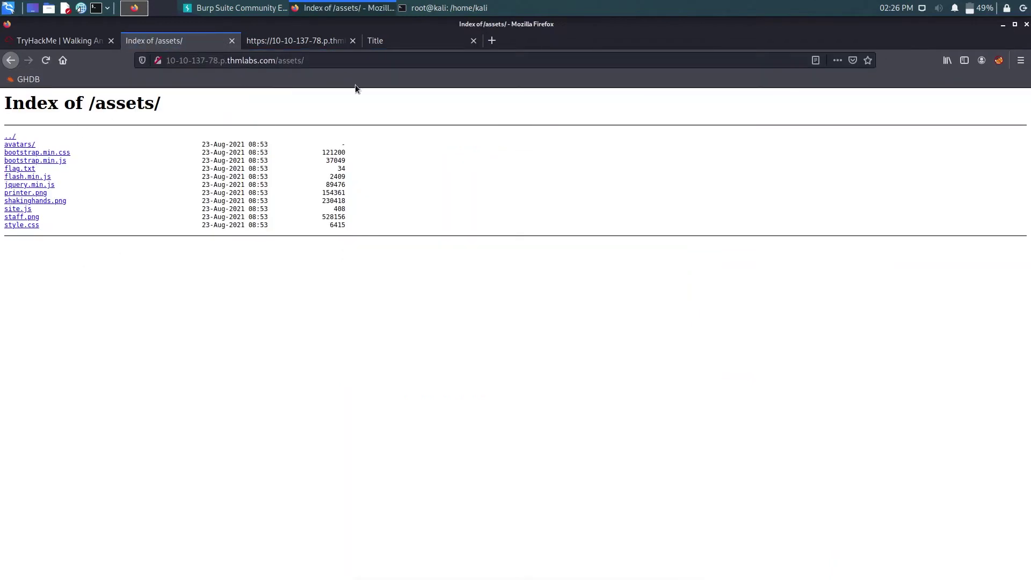
left_click_drag(324, 58, 293, 60)
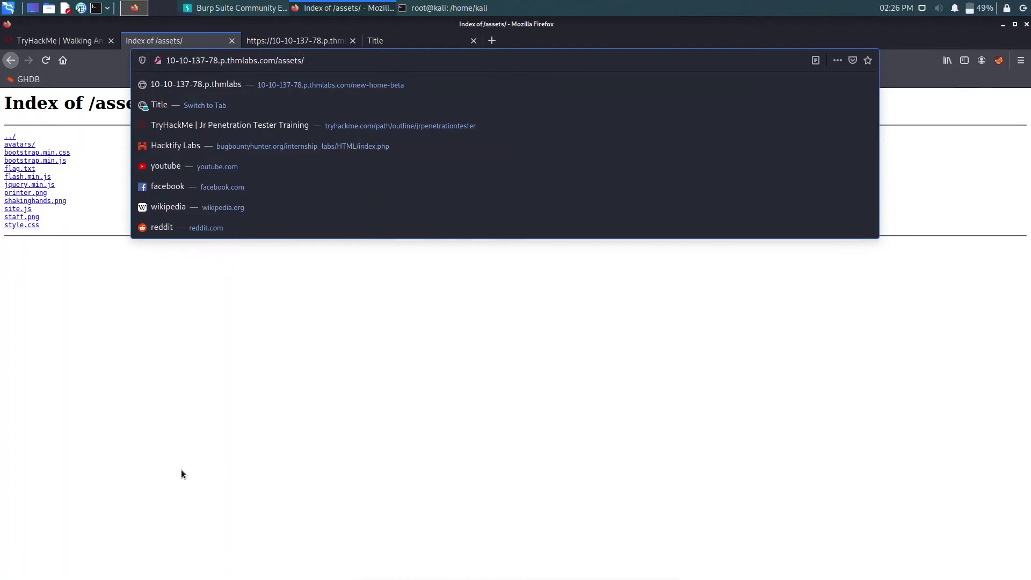
left_click(182, 469)
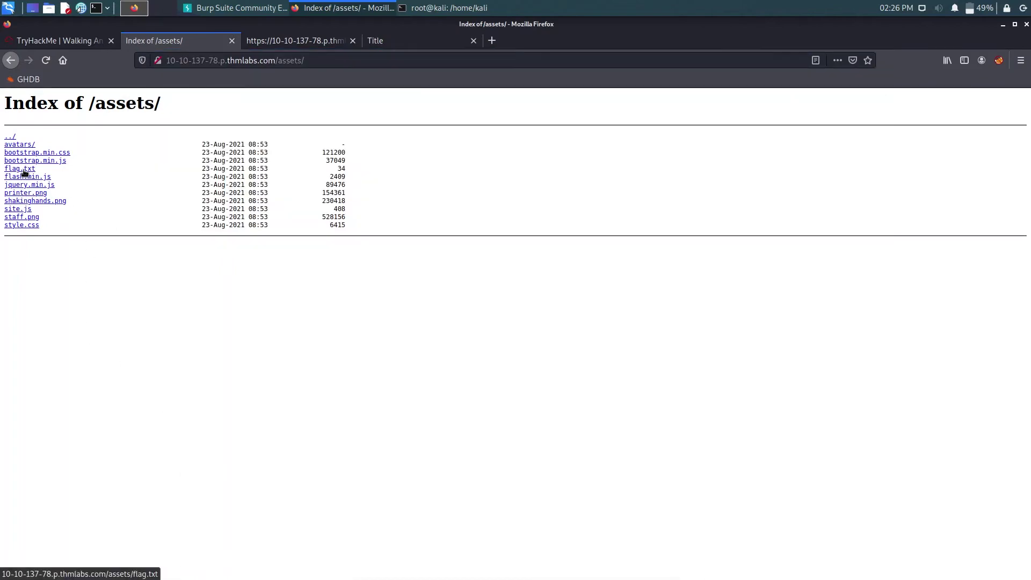
scroll(24, 171, "up", 6, "ctrl")
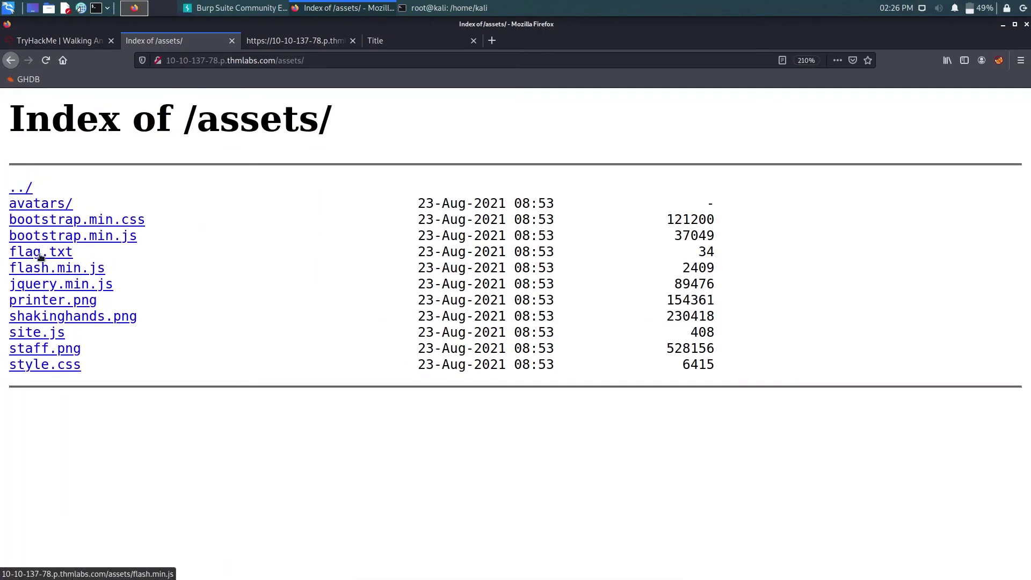
left_click(40, 254)
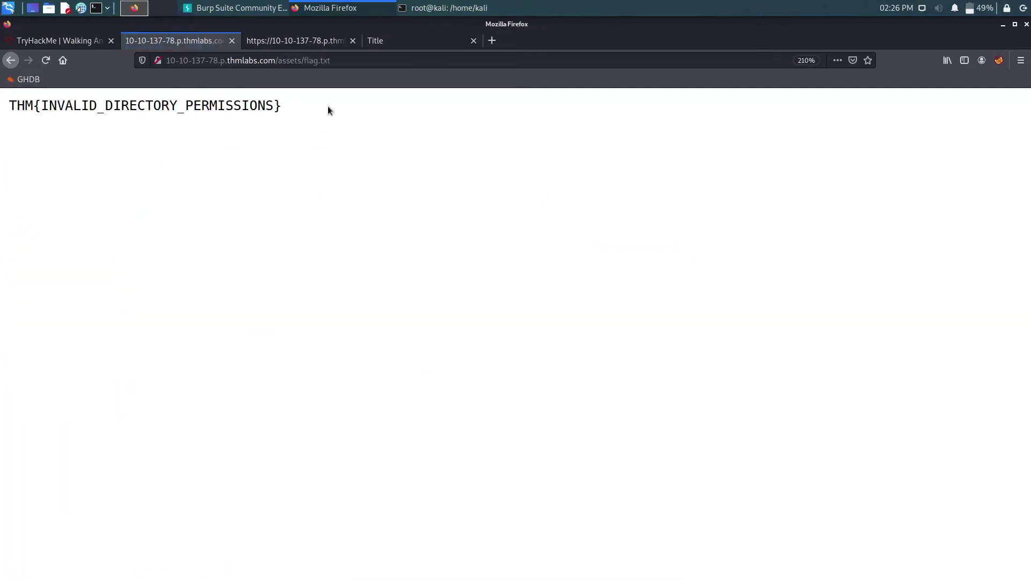
left_click_drag(328, 110, 2, 105)
key("ctrl+c")
left_click(63, 41)
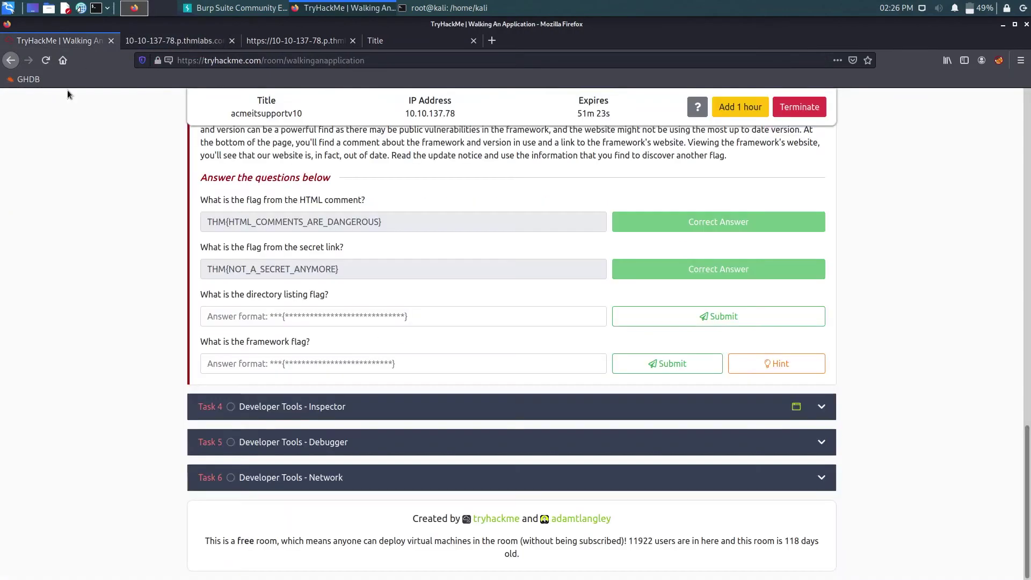
- Submit THM{INVALID_DIRECTORY_PERMISSIONS} as the directory-listing flag answer
left_click(281, 309)
key("ctrl+v")
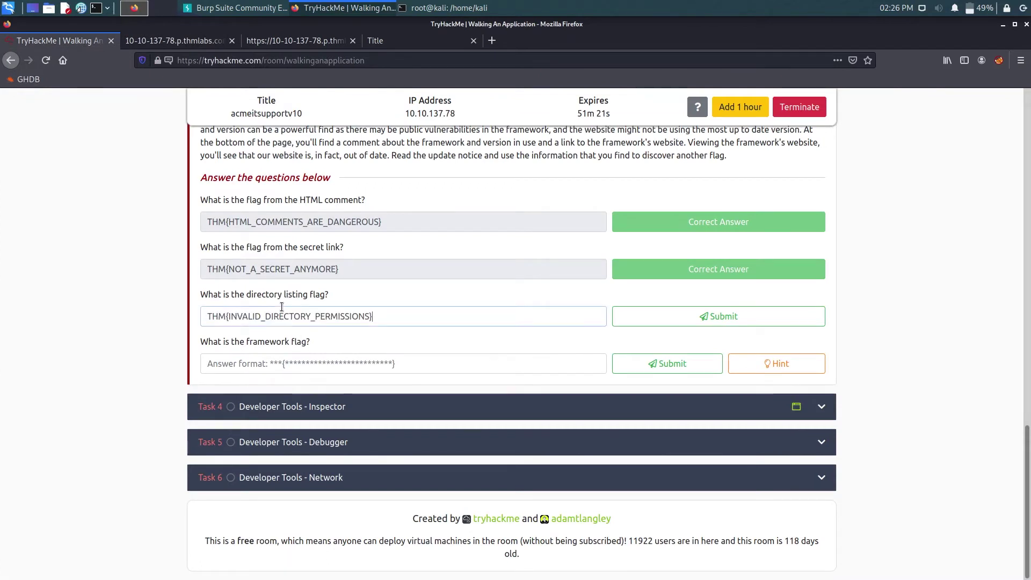
key("Return")
- Return the Acme tab to its home page and append /private to its address
left_click(174, 40)
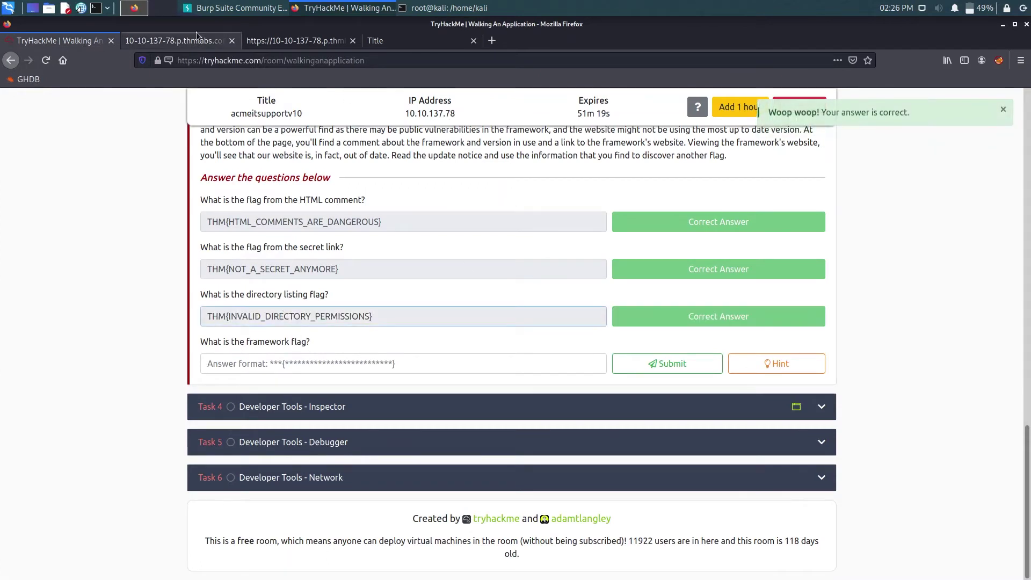
key("ctrl+minus")
key("ctrl+minus")
left_click(806, 60)
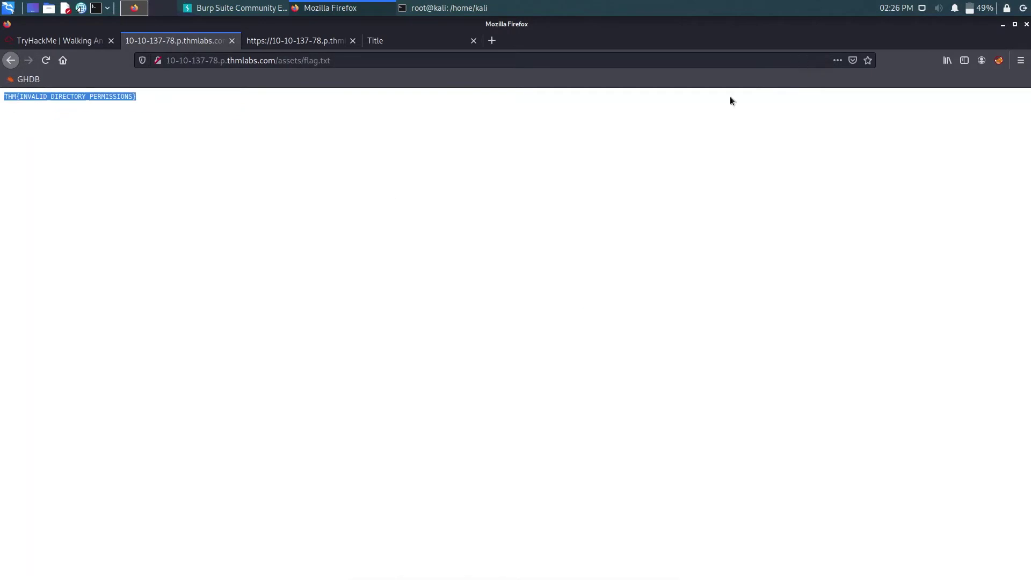
left_click(11, 61)
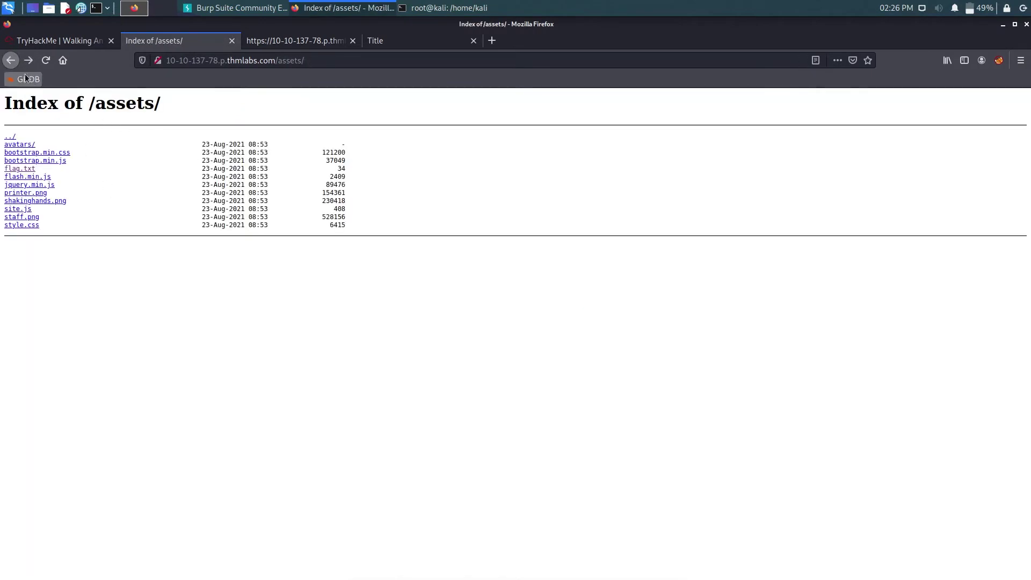
left_click(11, 61)
left_click(44, 41)
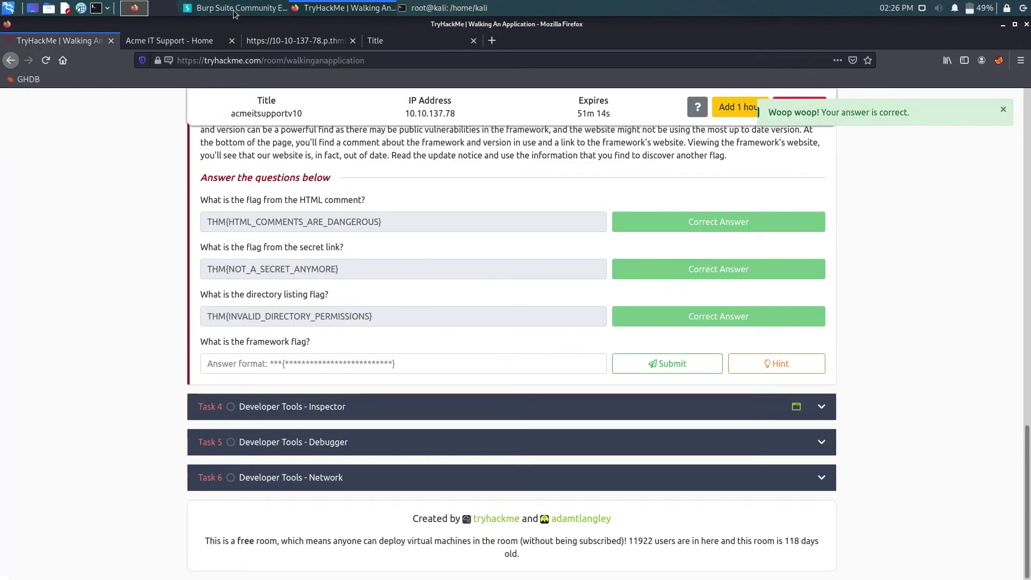
left_click(172, 40)
left_click(327, 62)
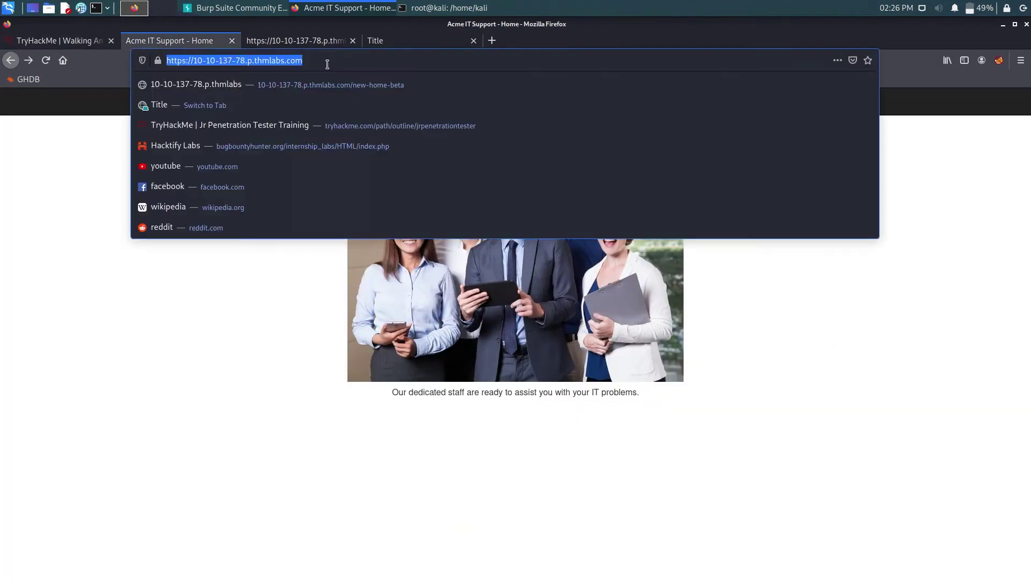
left_click(327, 64)
type("/private/")
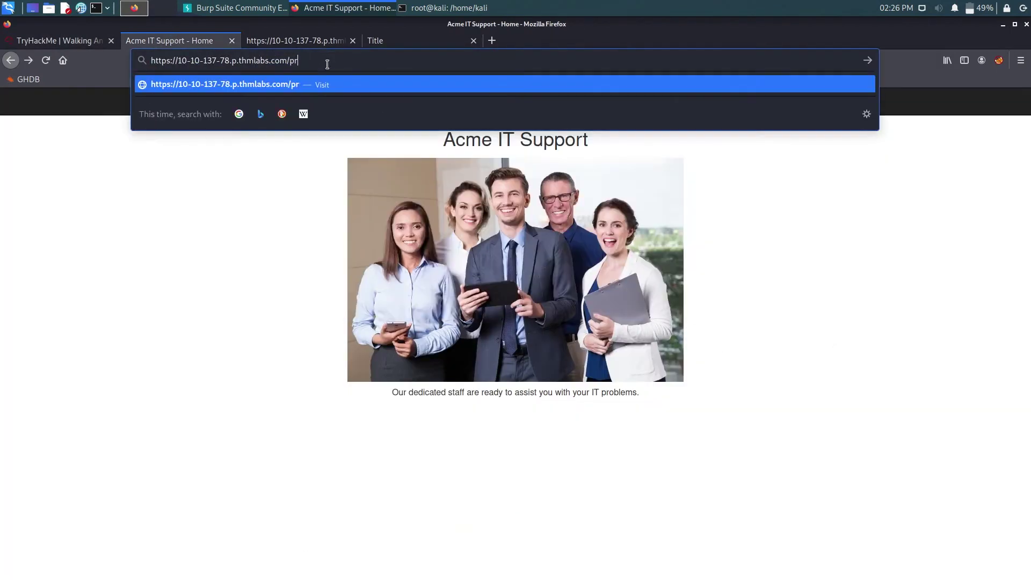
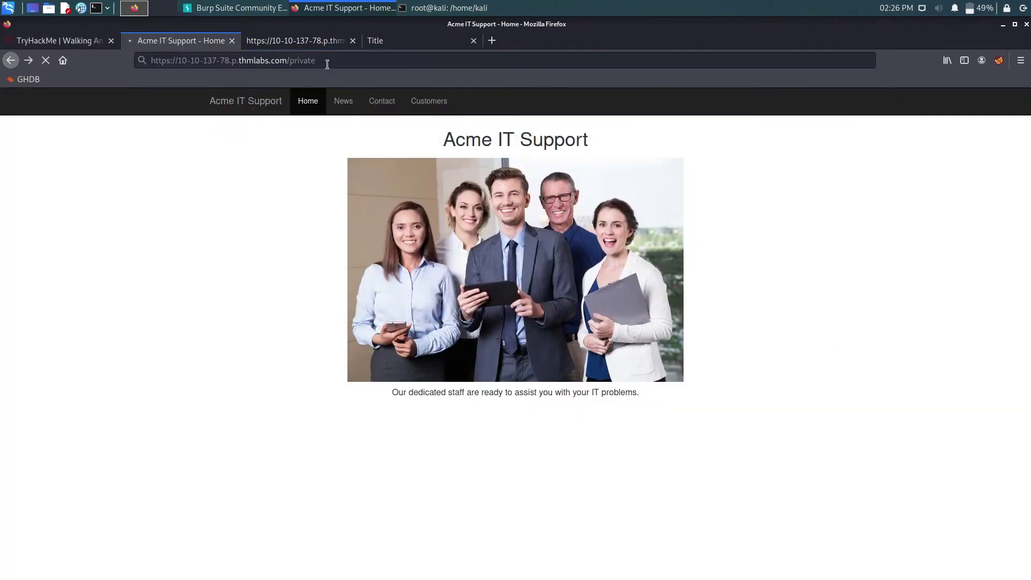
- Leave the access-denied /private page by going back
triple_click(252, 97)
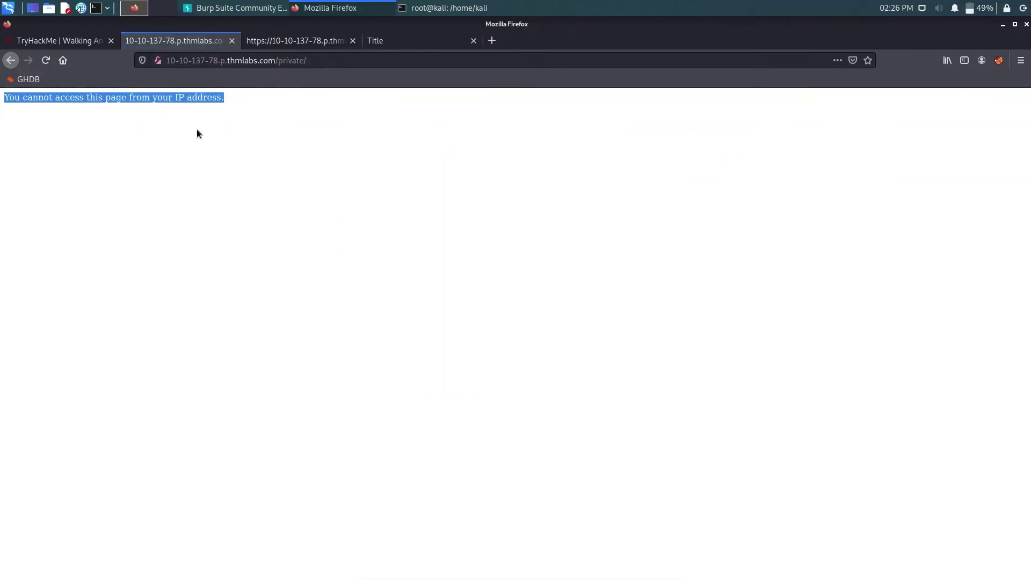
left_click(273, 138)
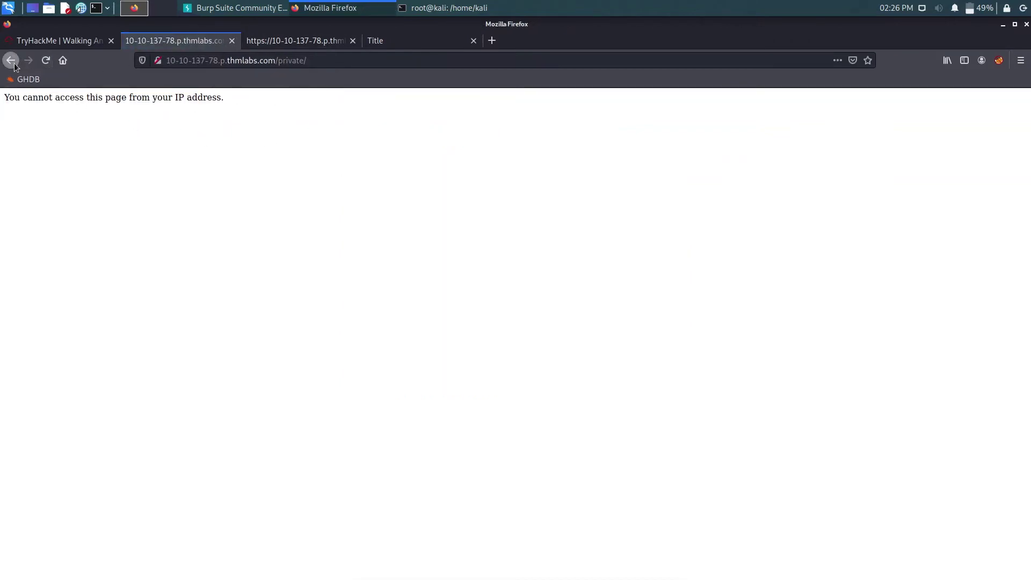
left_click(11, 60)
- Bring up the TryHackMe room's 'What is the framework flag?' question
left_click(59, 40)
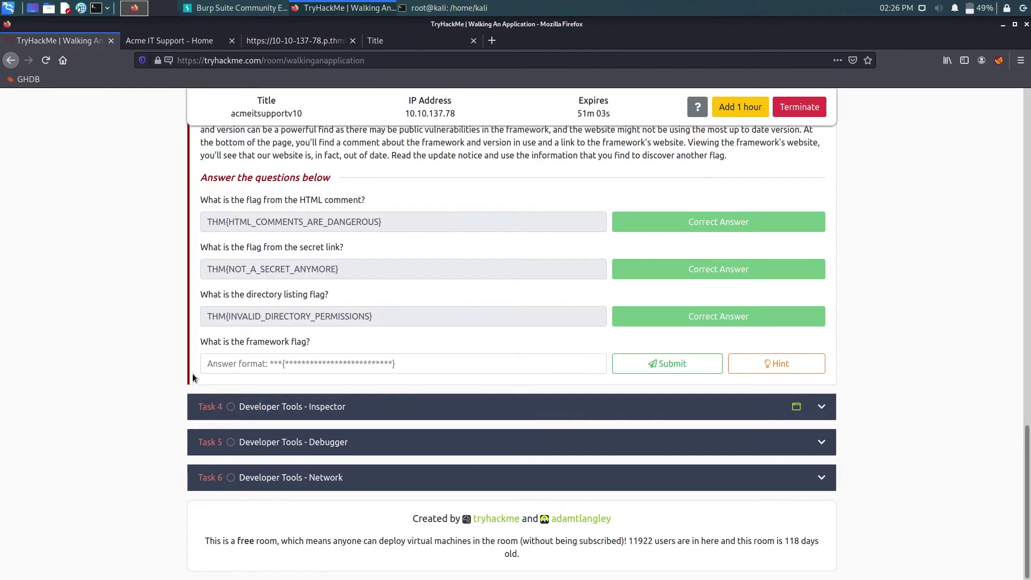
left_click_drag(212, 342, 326, 343)
left_click(394, 337)
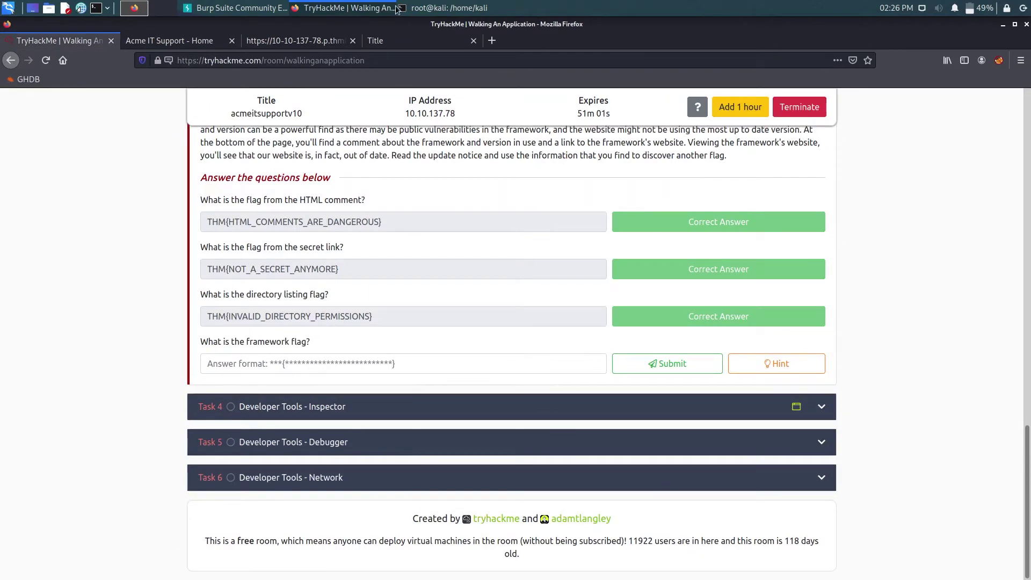
- Open the THM Web Framework Change Log and read the Version 1.3 backup note
left_click(408, 40)
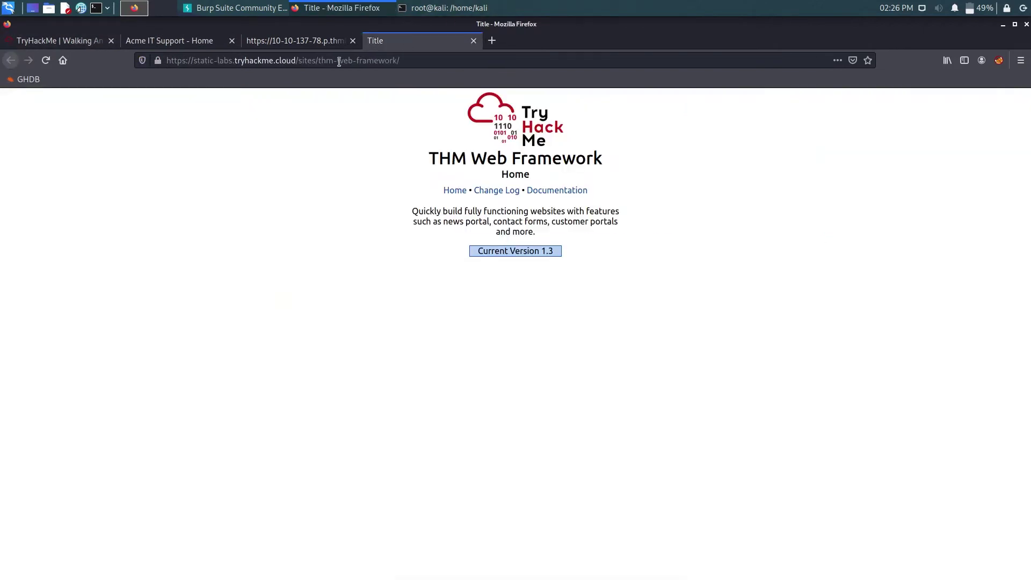
left_click(290, 41)
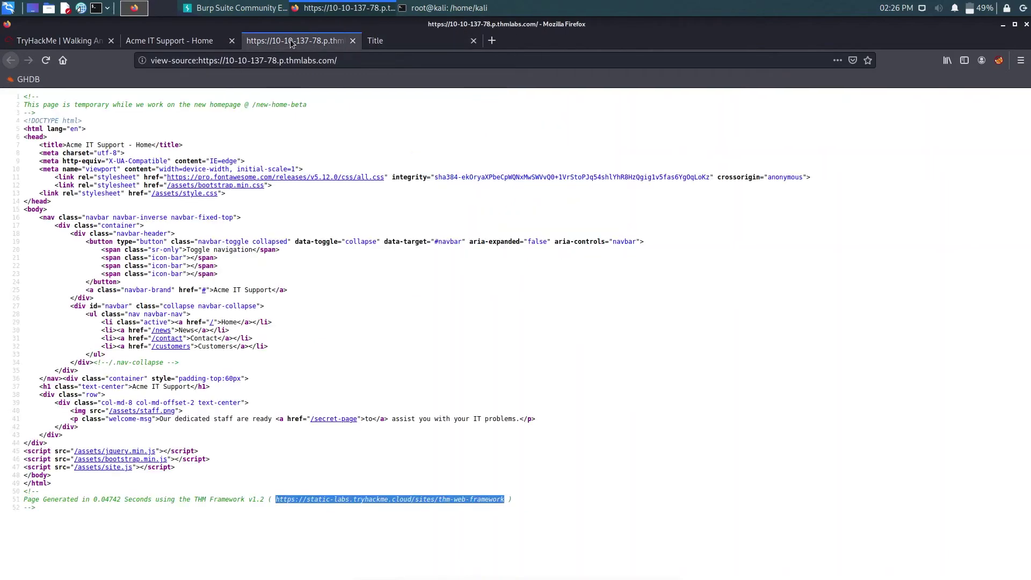
left_click(420, 44)
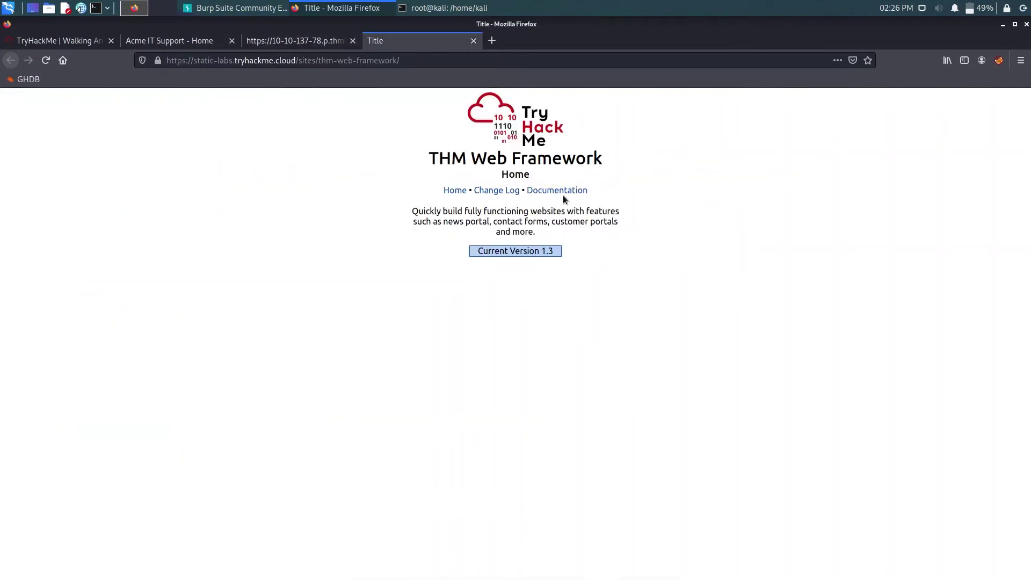
left_click(499, 192)
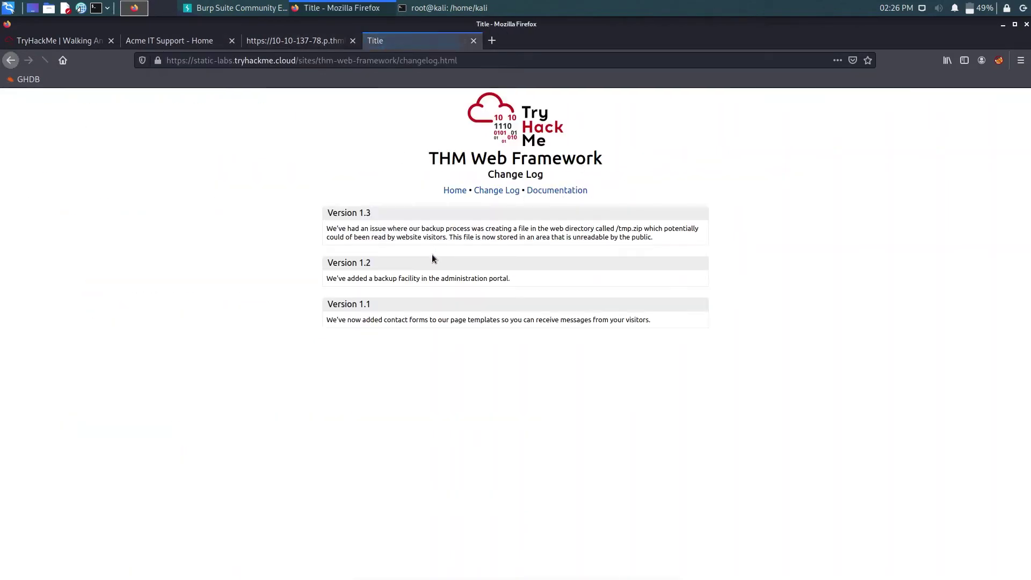
left_click_drag(381, 231, 589, 233)
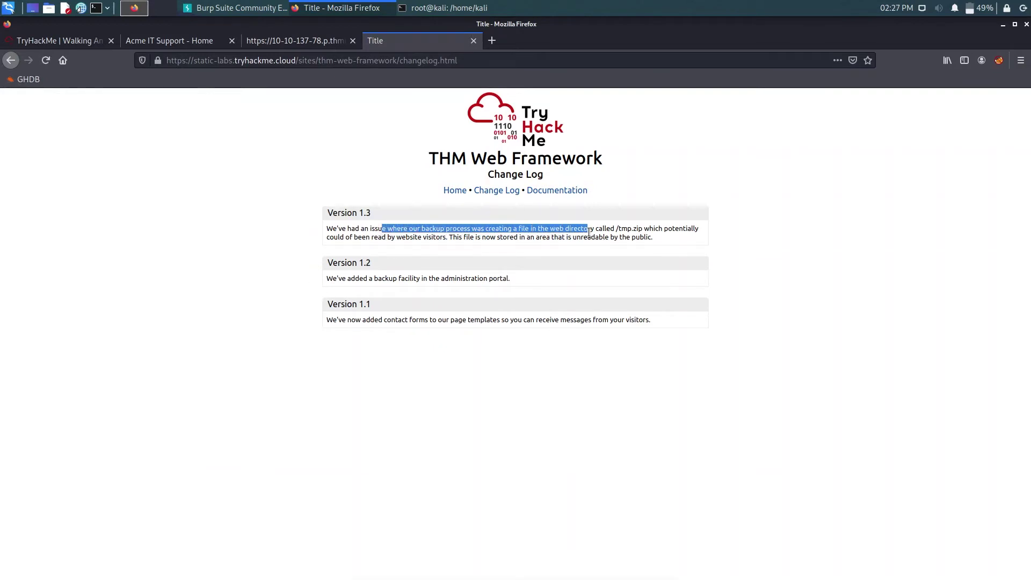
left_click(621, 237)
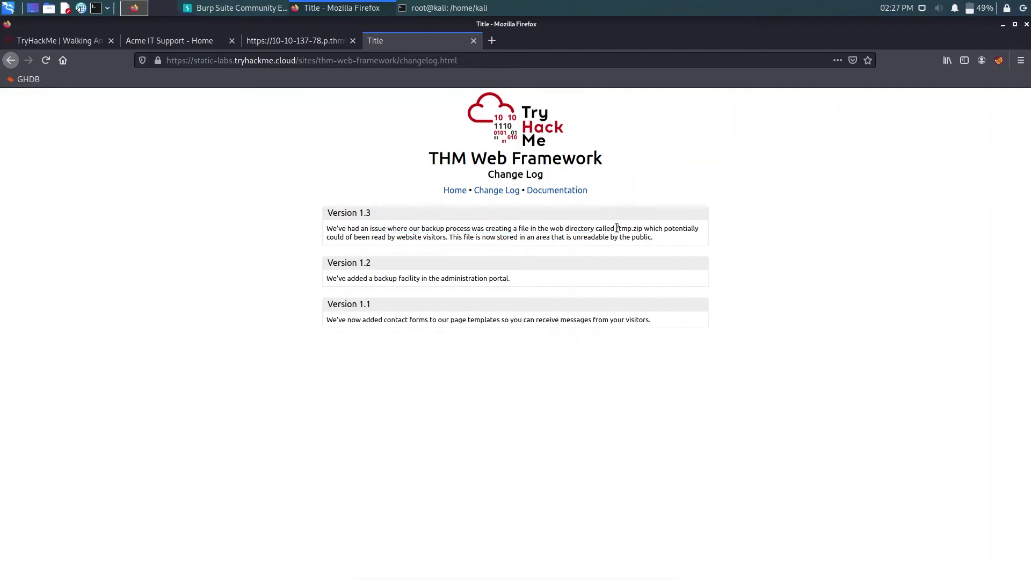
- Pick out the /tmp.zip file name and start requesting it on the Acme IT Support site
left_click_drag(614, 228, 640, 228)
left_click(676, 232)
left_click(254, 226)
left_click(150, 43)
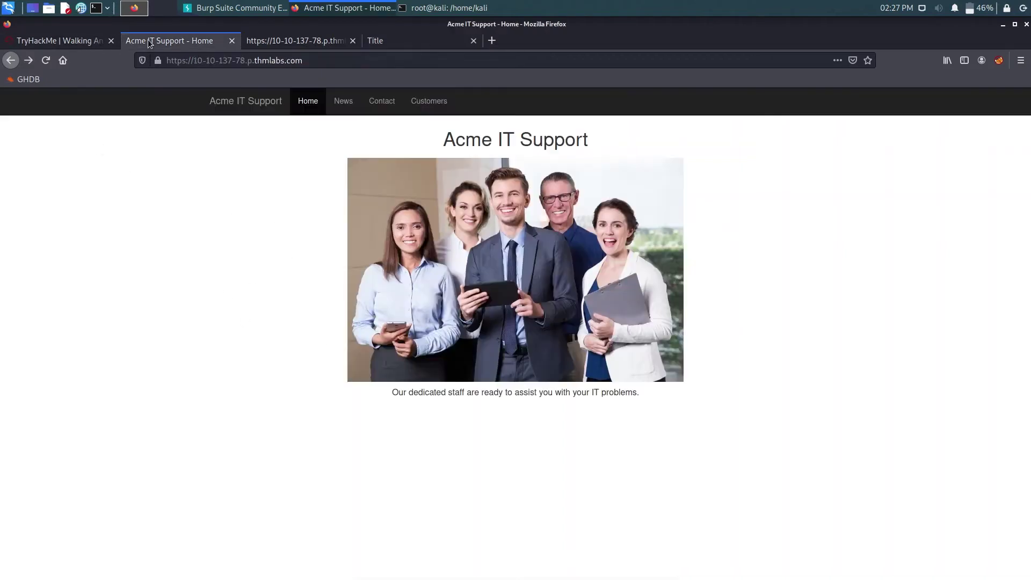
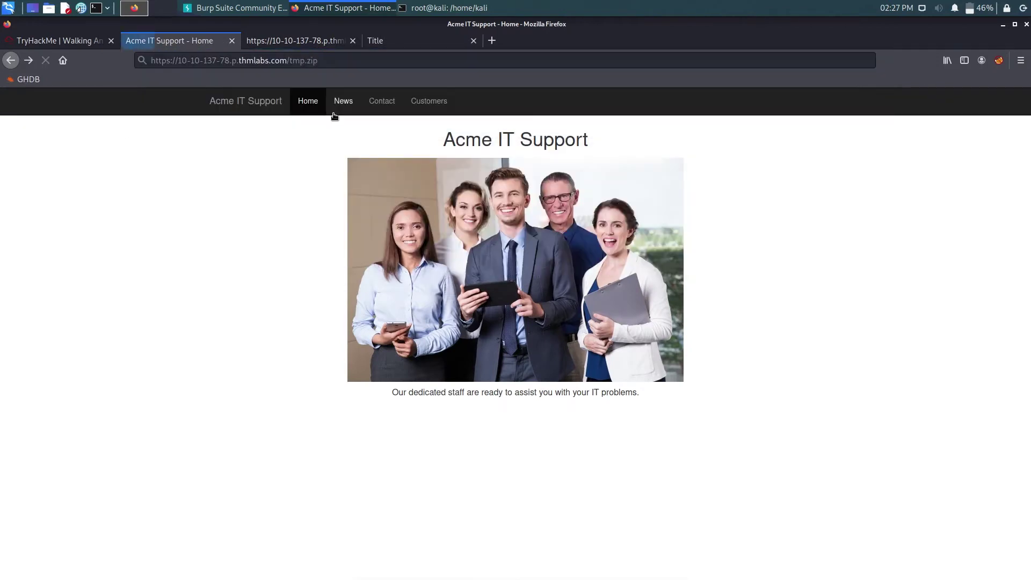
- Dismiss the download prompt and open a new QTerminal tab with a larger font
left_click(250, 315)
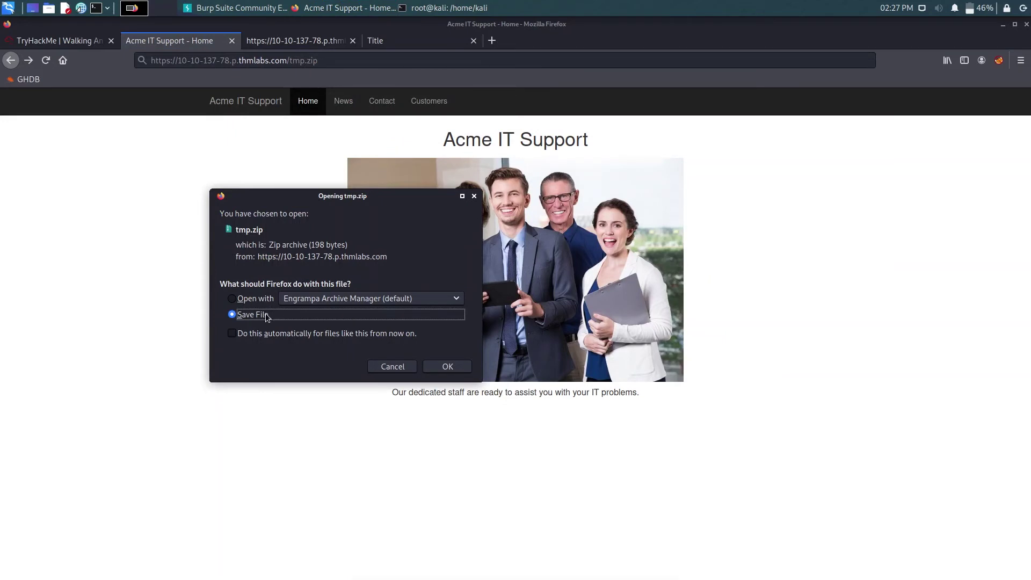
left_click(389, 365)
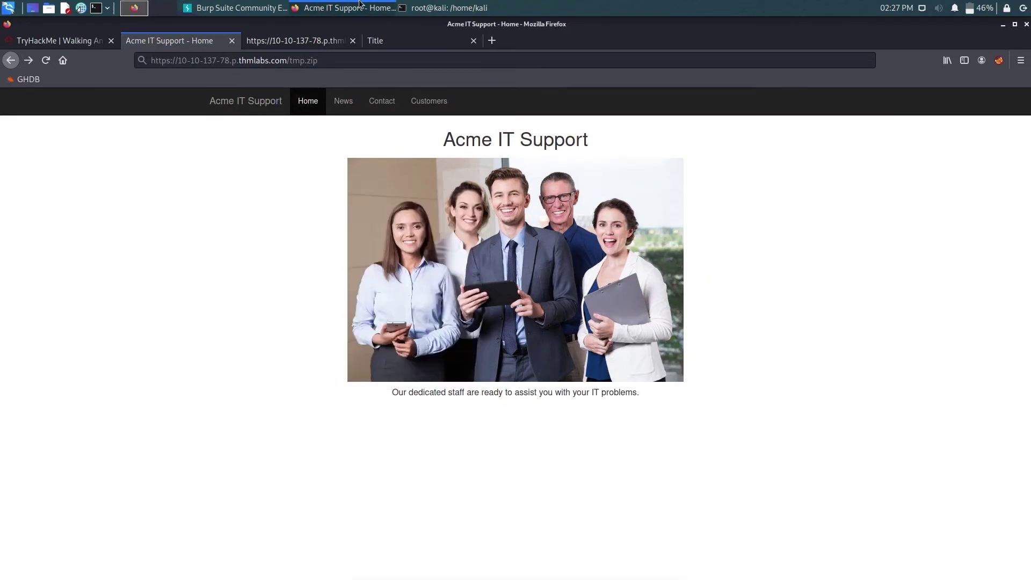
left_click(430, 8)
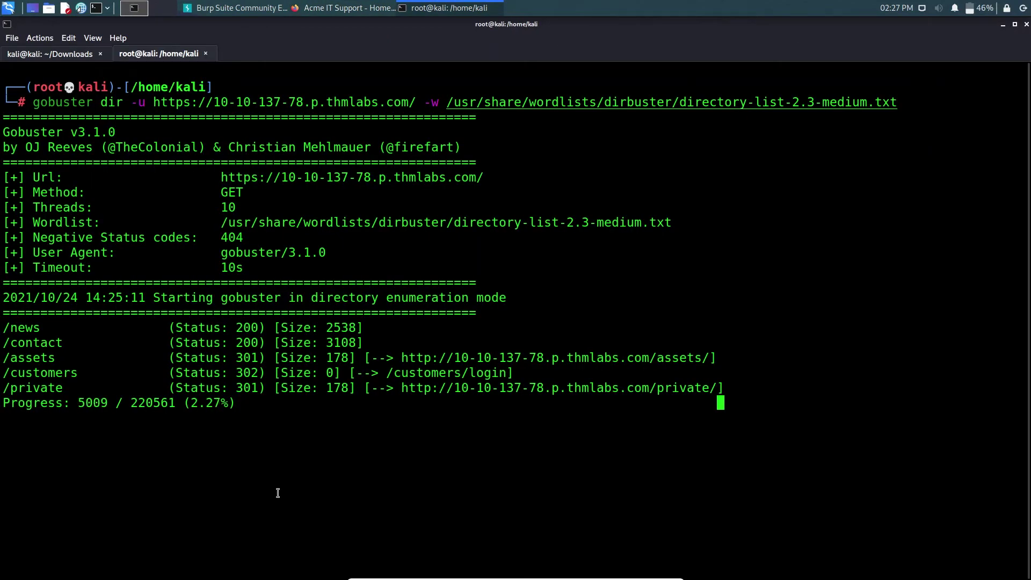
key("ctrl+shift+t")
key("ctrl+plus")
key("ctrl+plus")
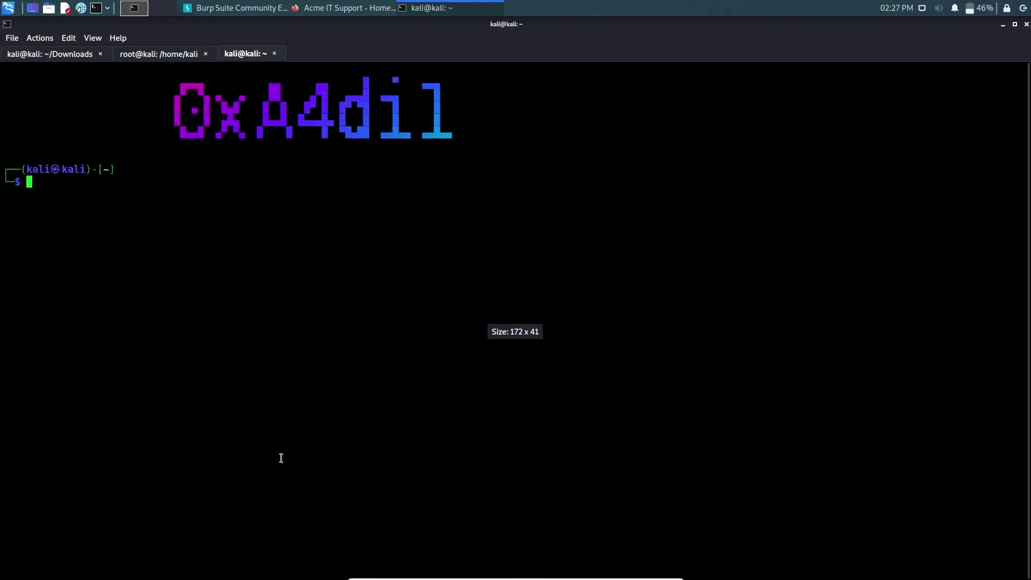
- Change directory into CTF/thm/junior pentester
type("cd ")
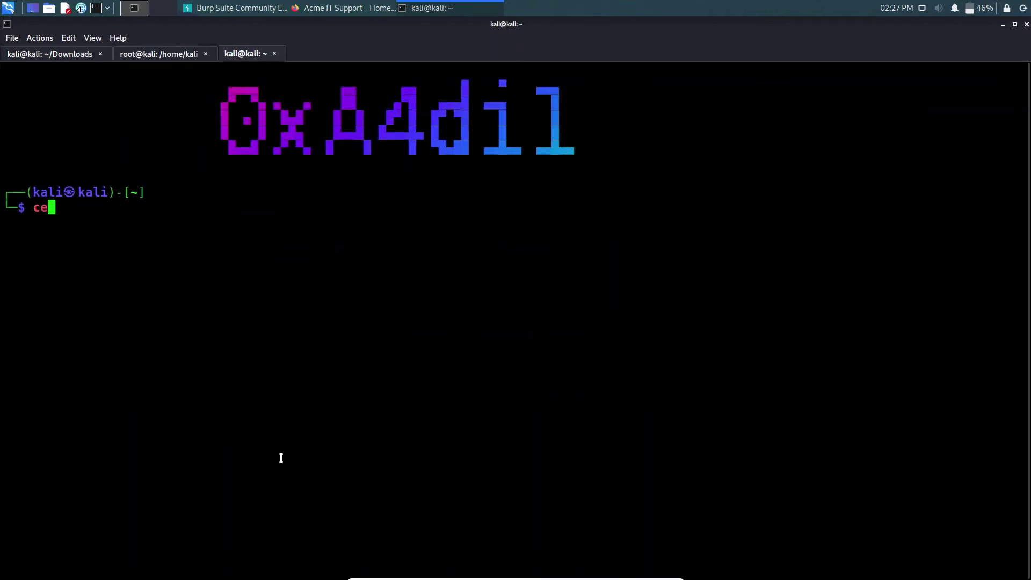
type("th")
key("Tab")
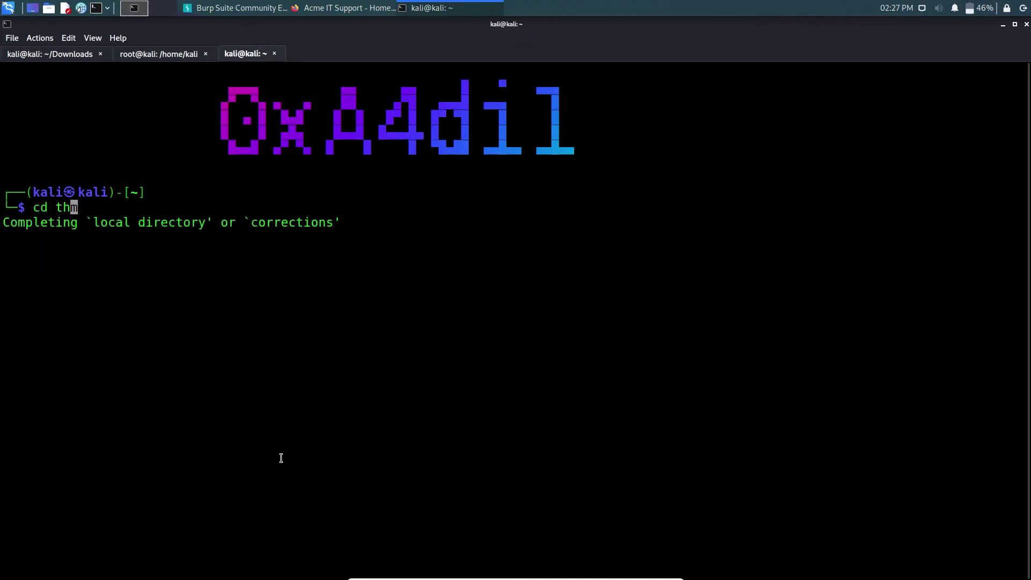
key("Tab")
key("BackSpace")
key("BackSpace")
key("BackSpace")
key("BackSpace")
key("BackSpace")
key("BackSpace")
key("BackSpace")
key("BackSpace")
key("BackSpace")
key("BackSpace")
key("Tab")
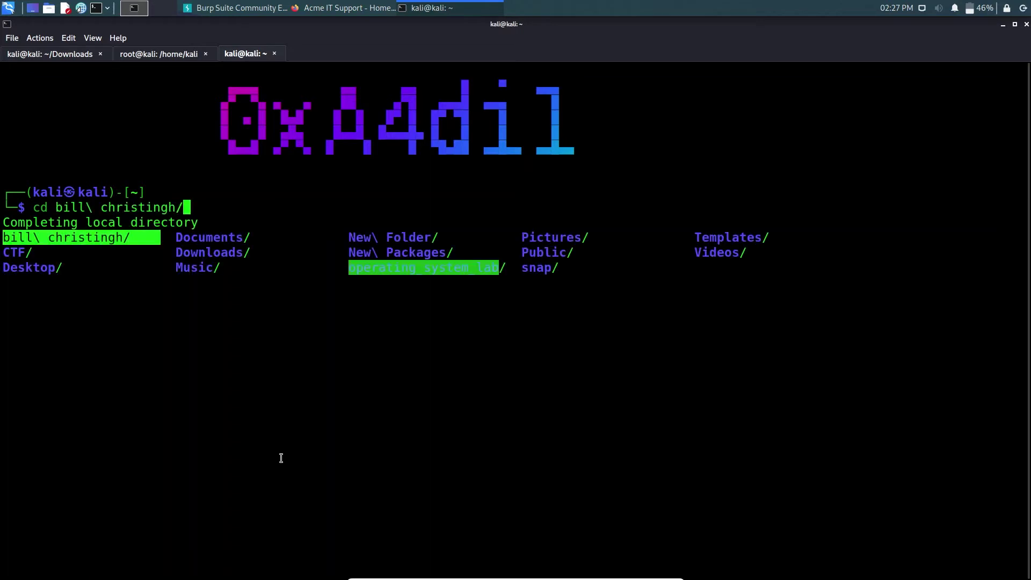
type("C")
key("BackSpace")
key("BackSpace")
key("BackSpace")
key("BackSpace")
key("BackSpace")
key("BackSpace")
key("BackSpace")
key("BackSpace")
key("BackSpace")
key("BackSpace")
key("BackSpace")
key("BackSpace")
key("BackSpace")
key("BackSpace")
key("BackSpace")
key("BackSpace")
key("BackSpace")
key("BackSpace")
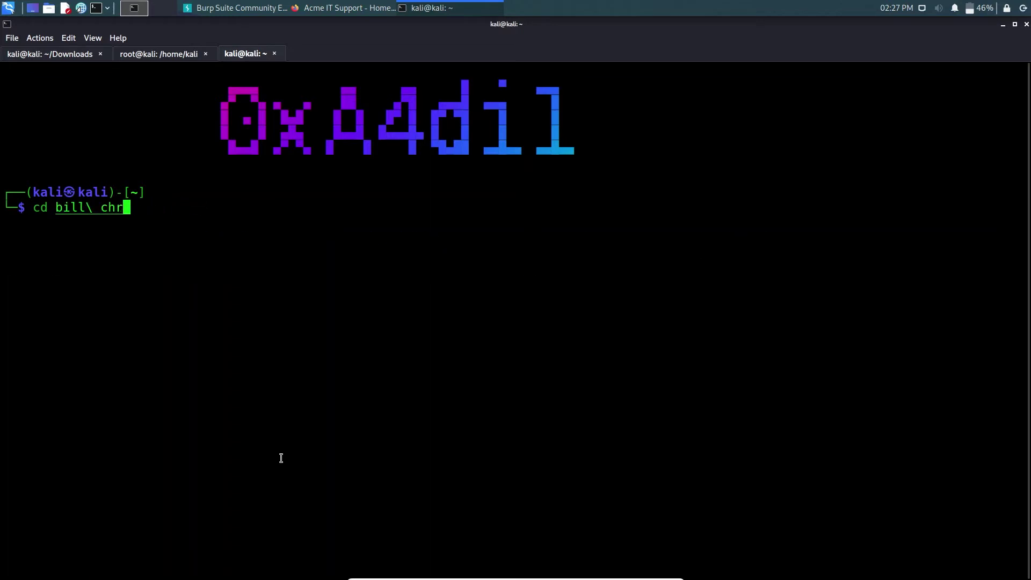
type("CTF/")
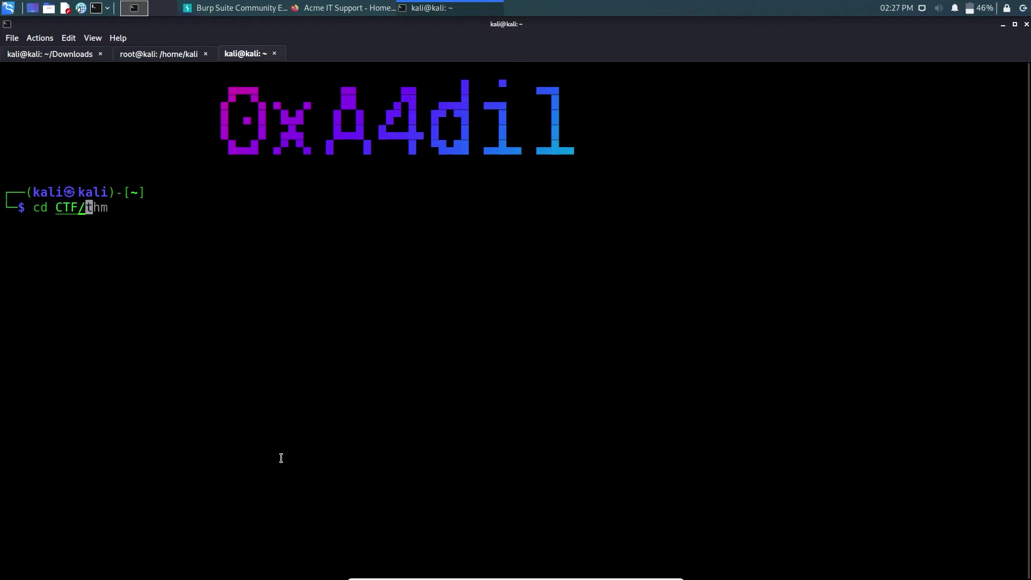
type("thm/j")
key("Tab")
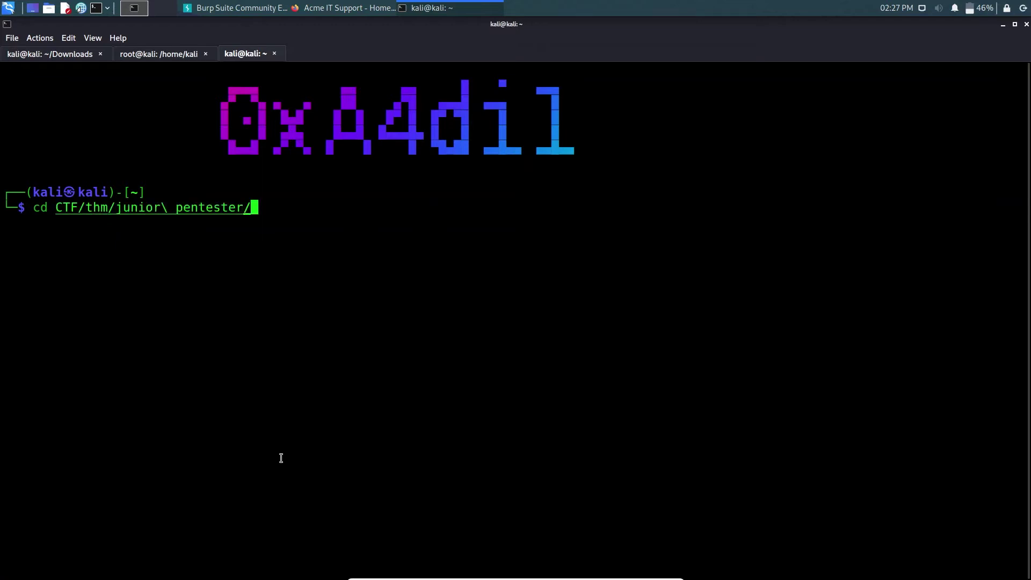
key("Return")
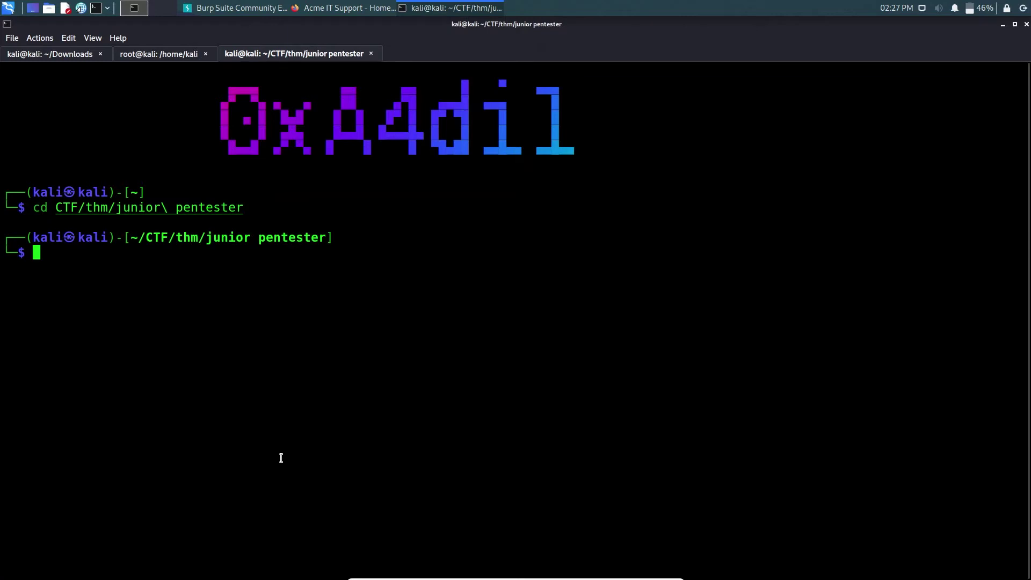
- List the folder's contents, showing tmp and tmp.zip
type("ls")
key("BackSpace")
key("BackSpace")
type("ls")
key("Return")
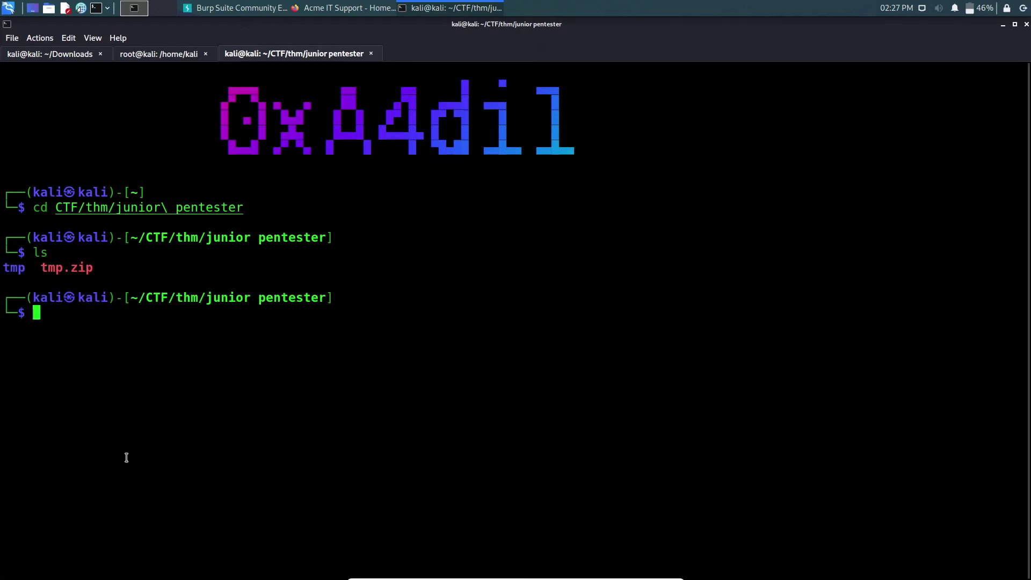
left_click_drag(44, 267, 94, 267)
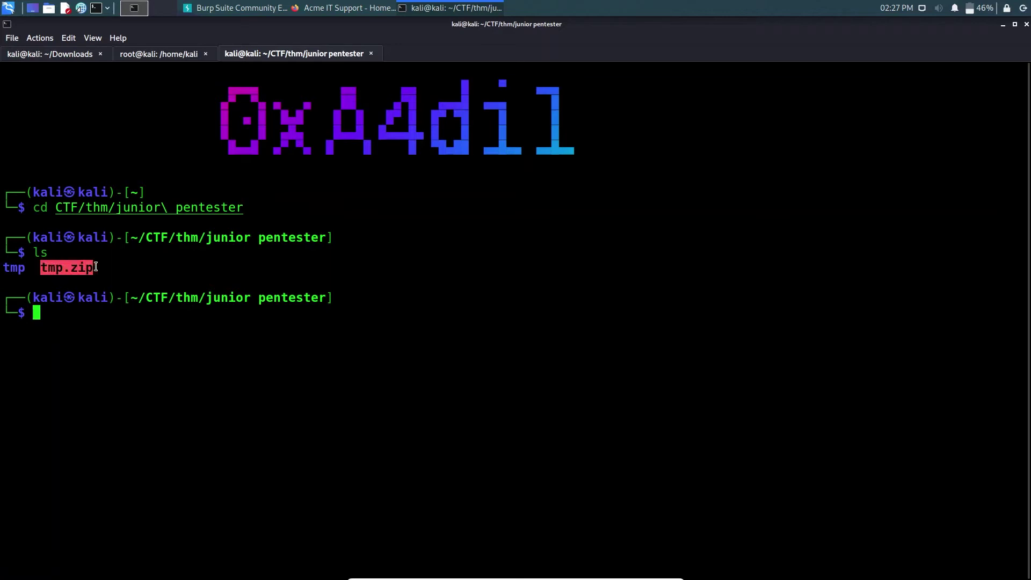
left_click(114, 343)
- Delete the old tmp folder with rm -r tmp and list what remains
type("rm -")
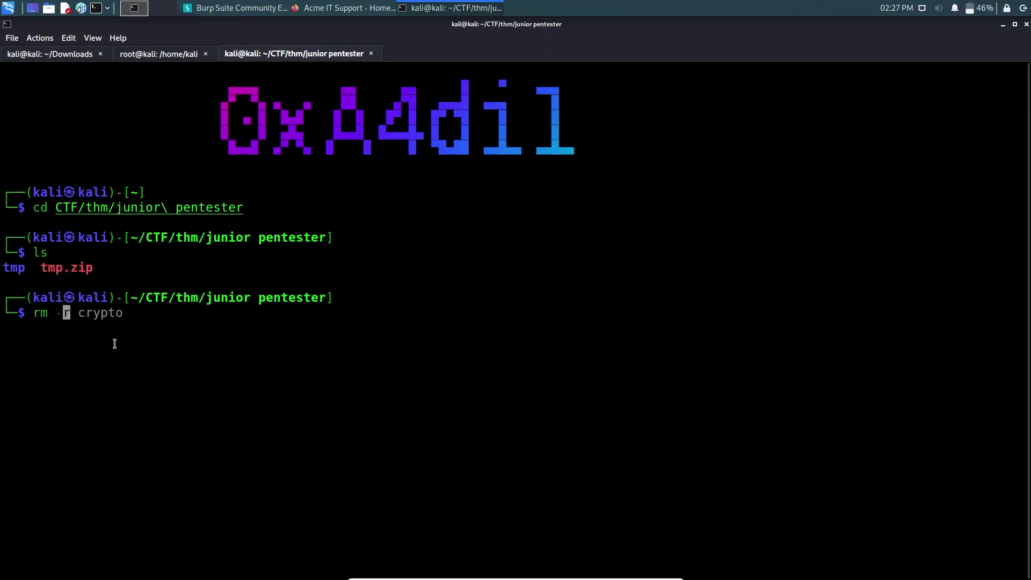
type("r tmp")
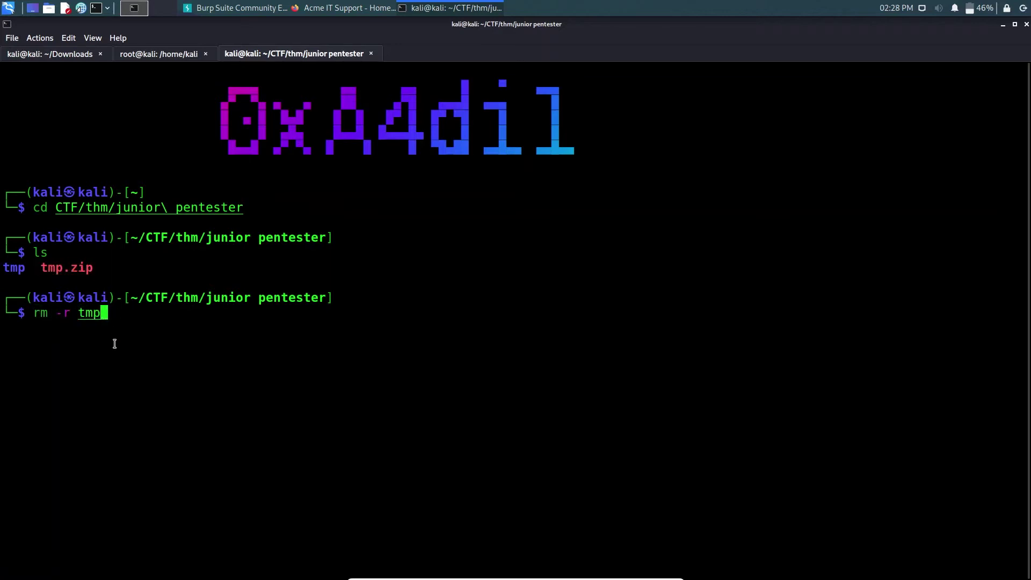
key("Return")
type("ls")
key("Return")
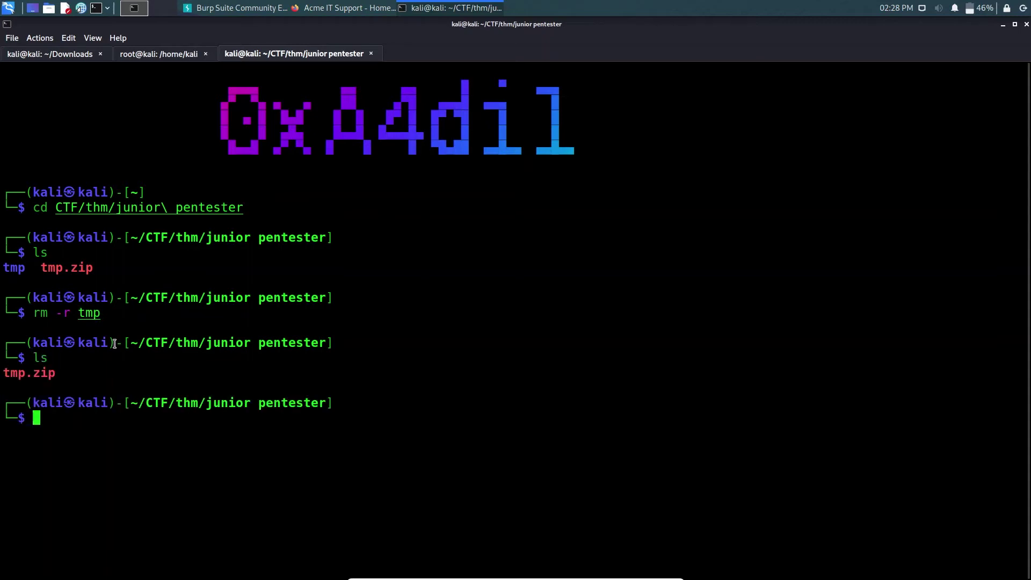
- Unzip tmp.zip, move into the new tmp folder and list its files
type("unzi")
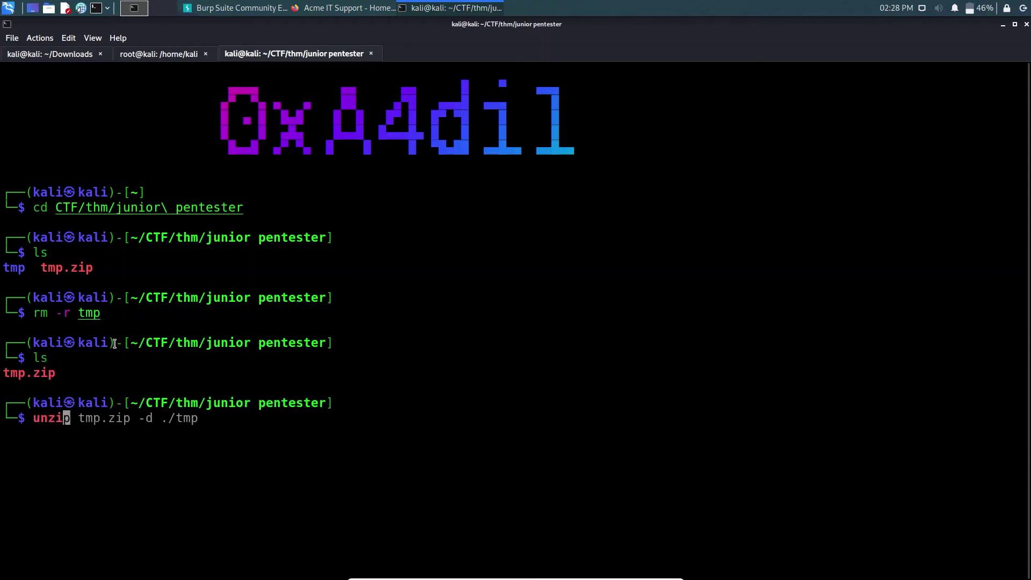
key("Right")
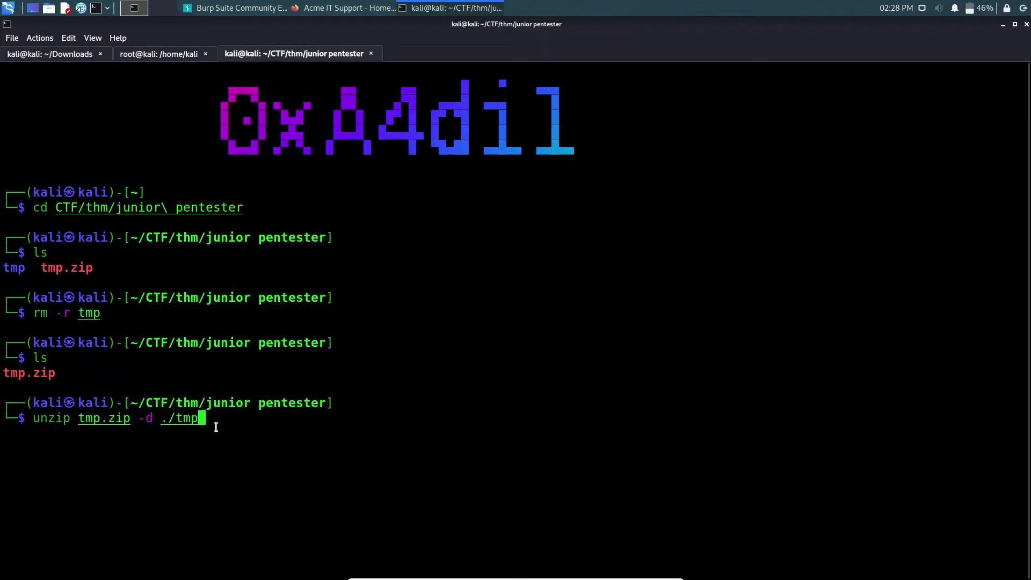
key("Return")
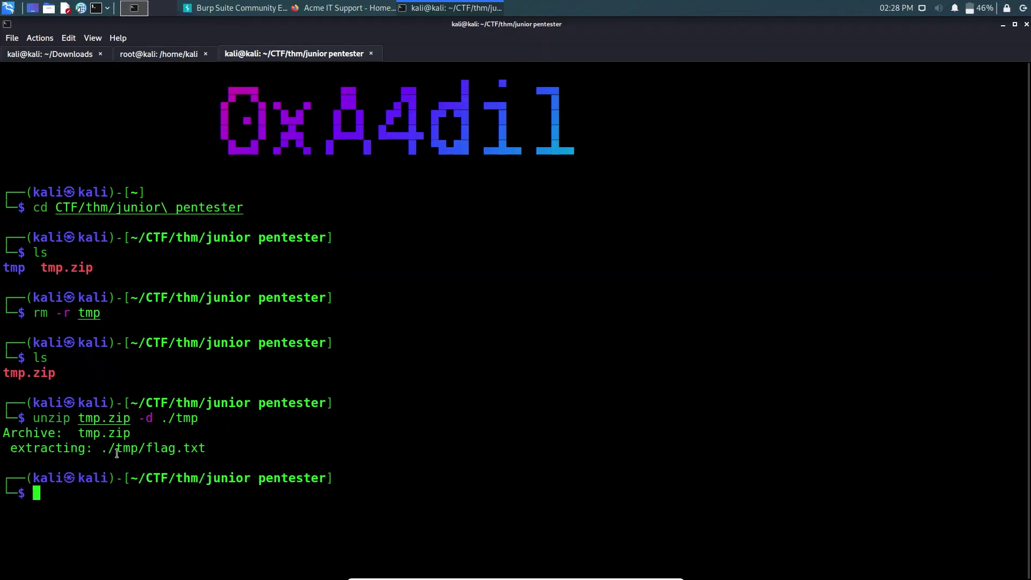
type("cd tmp")
key("Return")
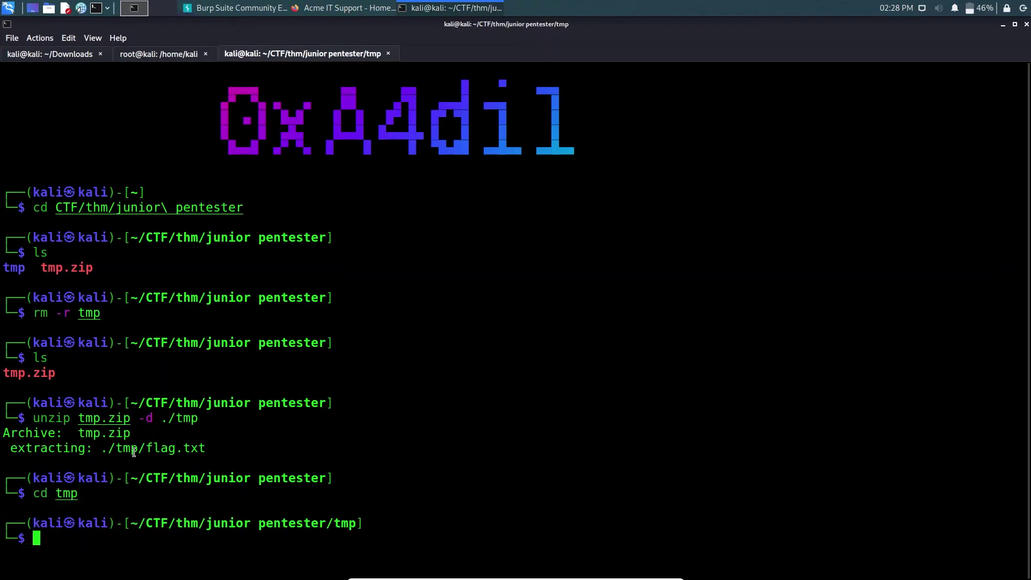
type("ls")
key("Return")
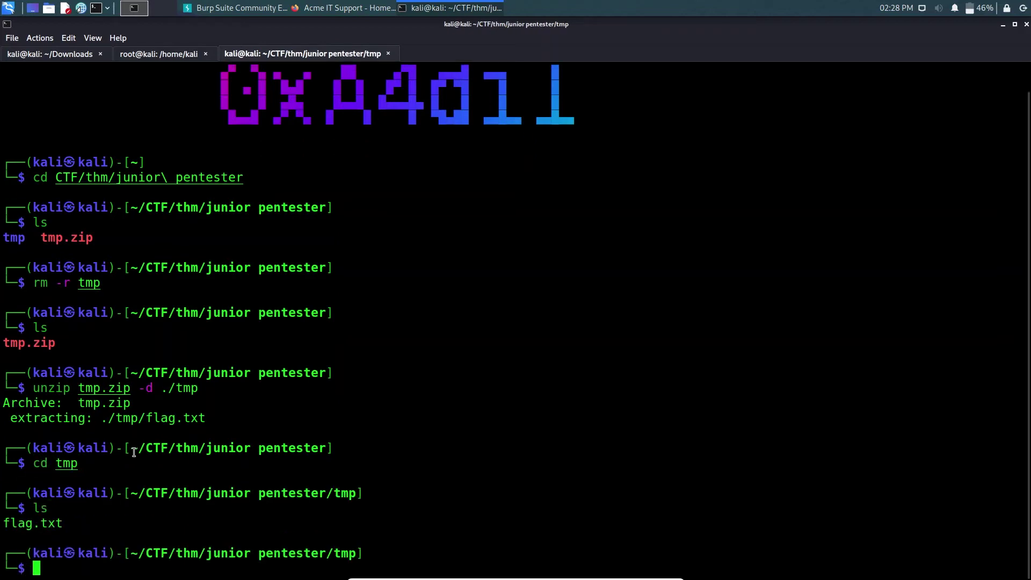
- Print flag.txt with cat and copy the THM{…} flag line
type("cat")
key("Right")
key("Return")
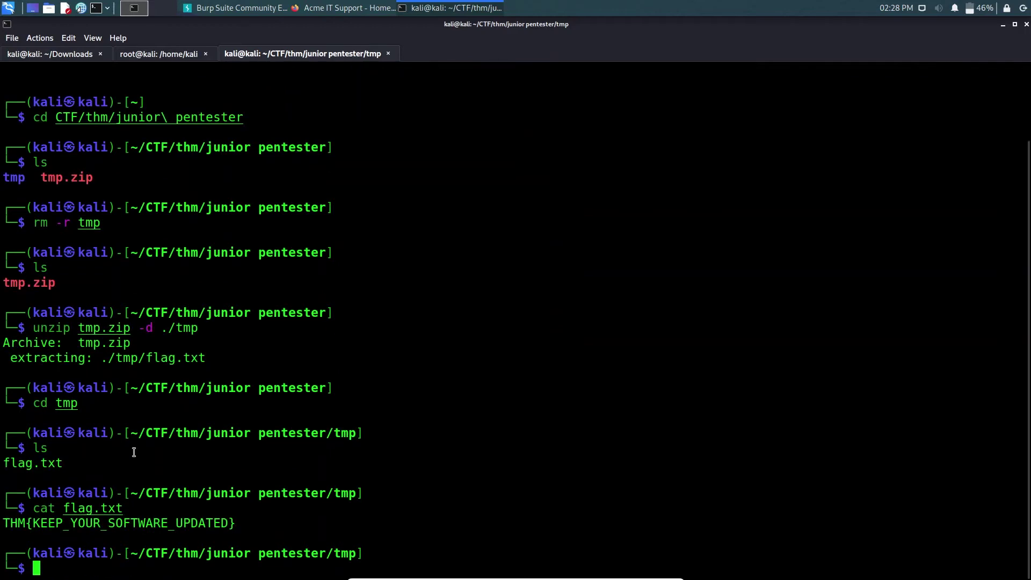
left_click_drag(236, 526, 1, 513)
left_click(31, 528)
left_click_drag(231, 526, 5, 525)
right_click(21, 522)
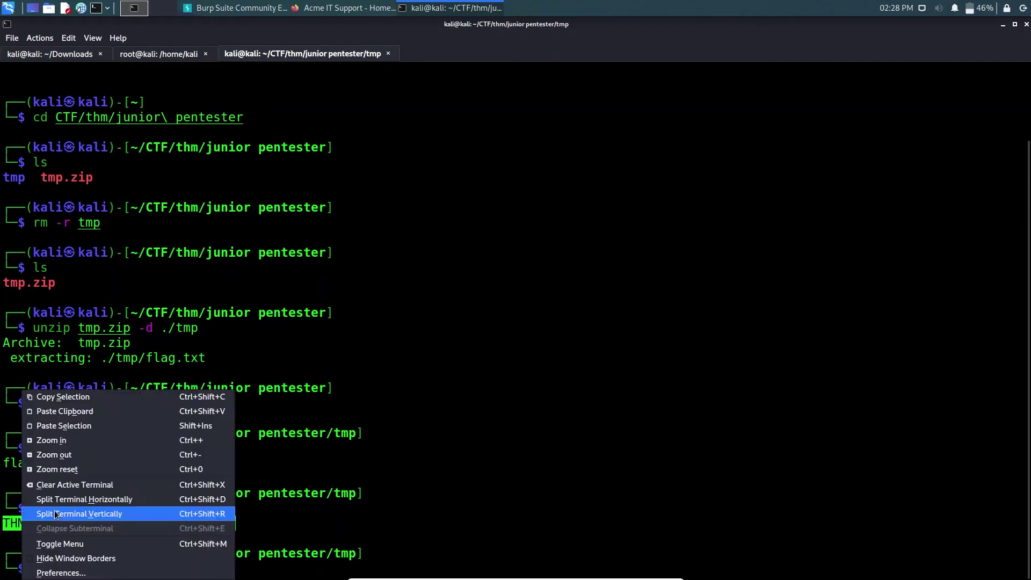
left_click(75, 399)
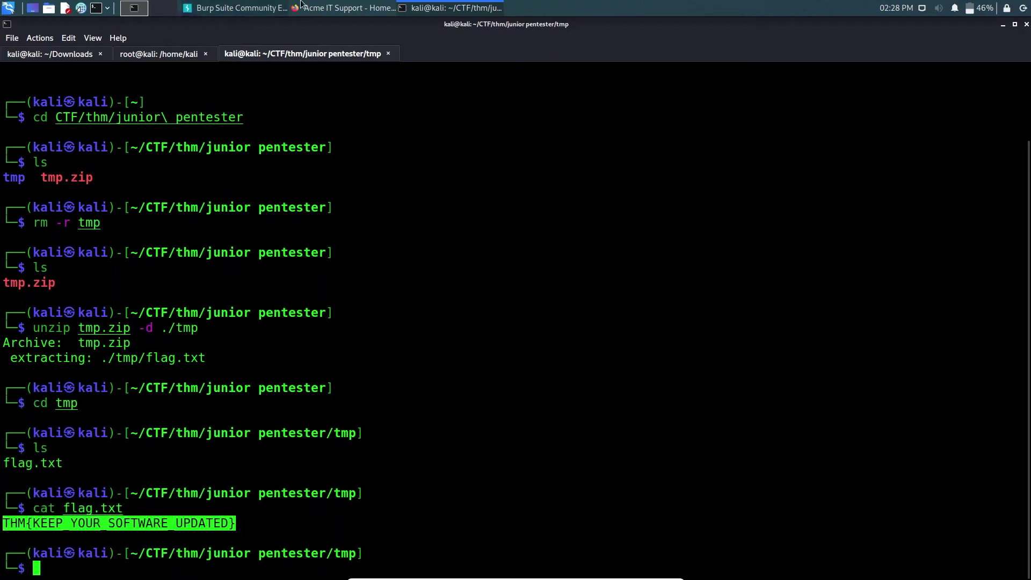
left_click(327, 7)
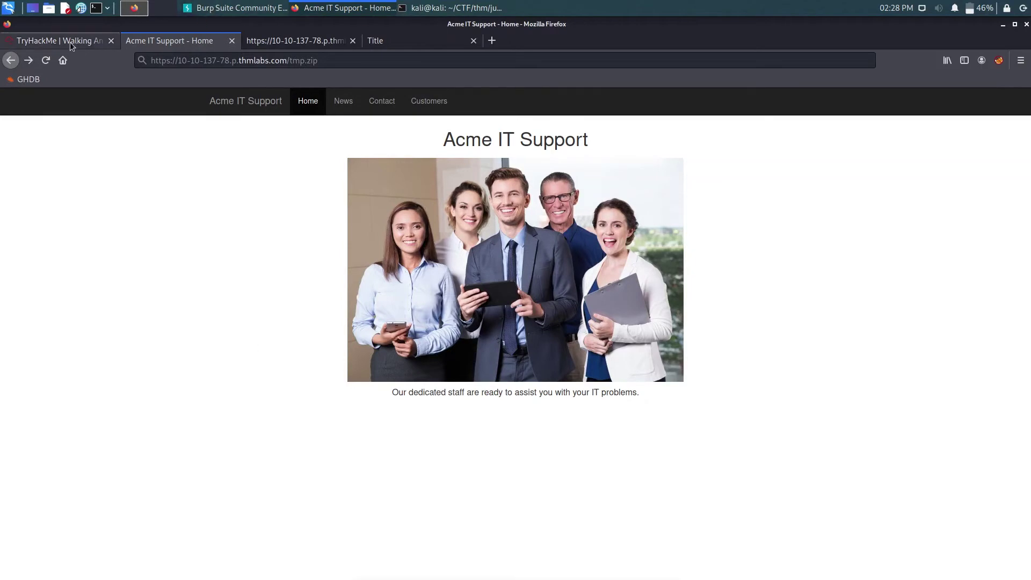
- Paste the copied flag into the framework flag answer field and submit it
left_click(70, 40)
left_click(279, 364)
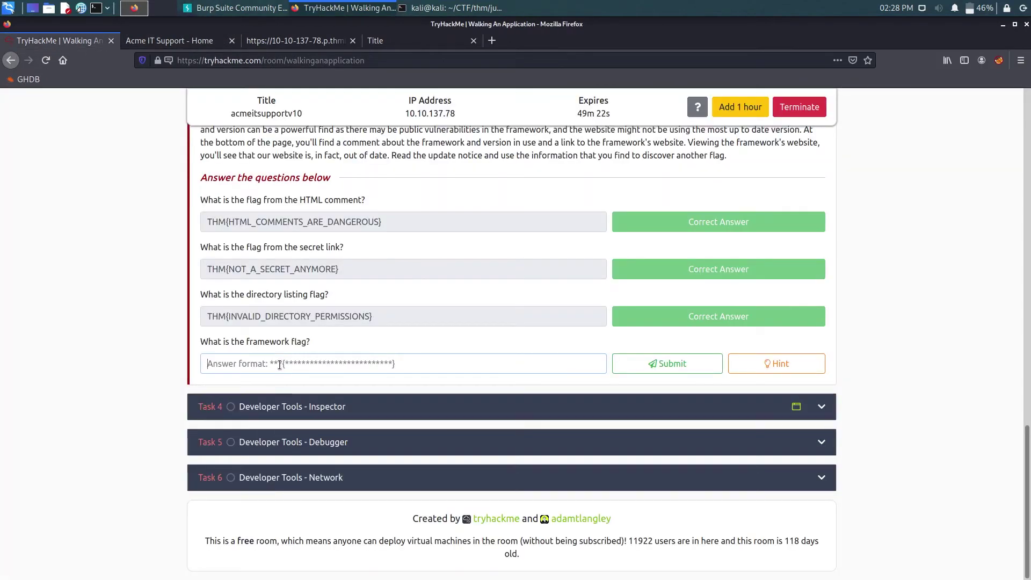
key("ctrl+v")
left_click(628, 363)
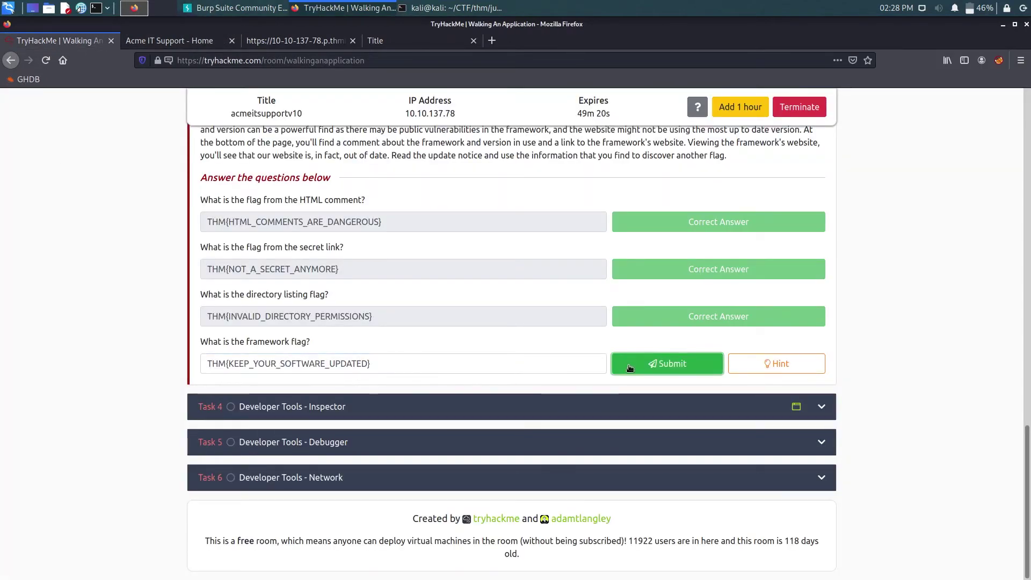
- Expand Task 4 Developer Tools – Inspector and stop the running gobuster scan with Ctrl+C
left_click(291, 406)
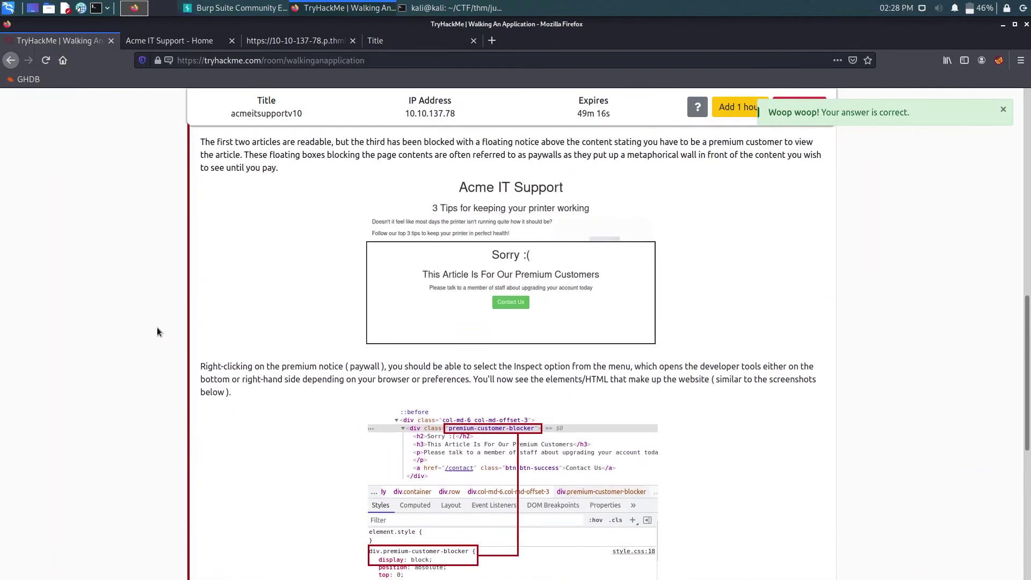
scroll(156, 327, "up", 7)
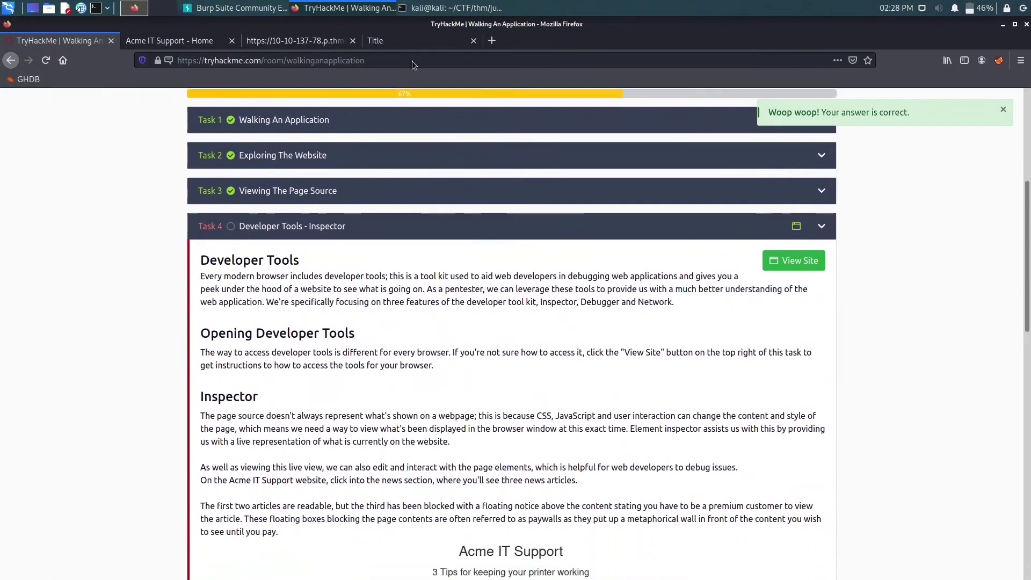
left_click(450, 8)
left_click(173, 56)
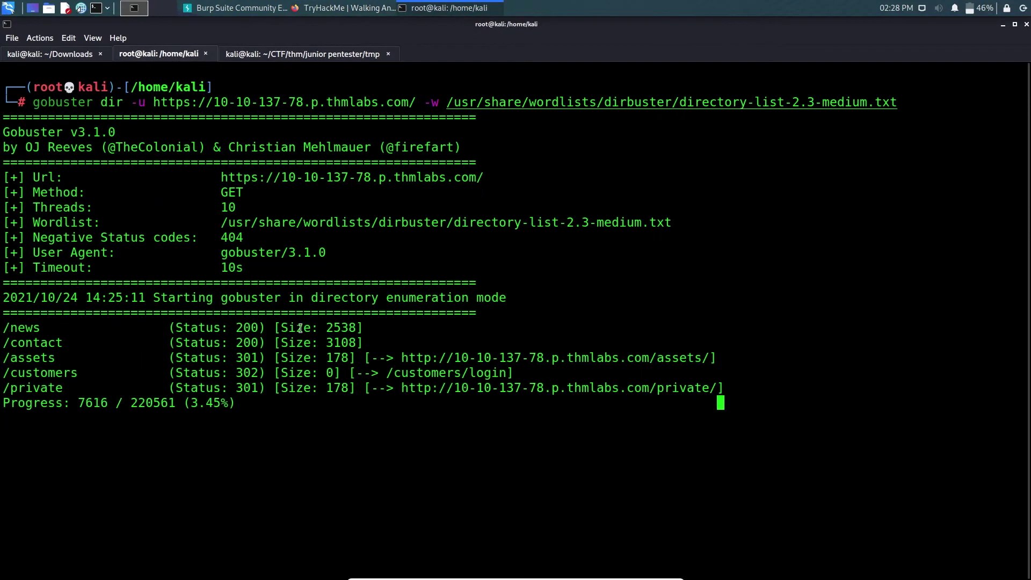
key("ctrl+c")
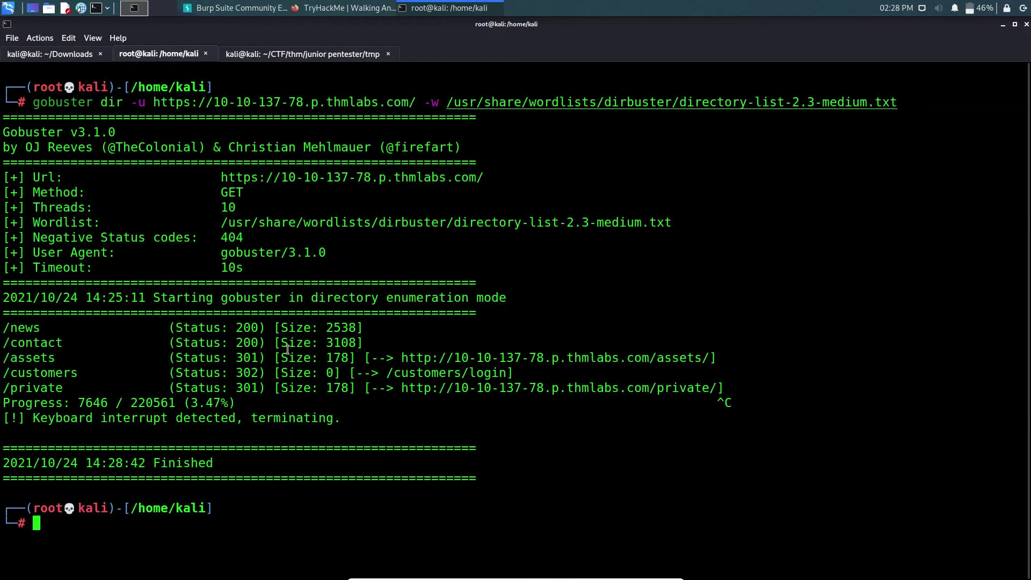
left_click(298, 7)
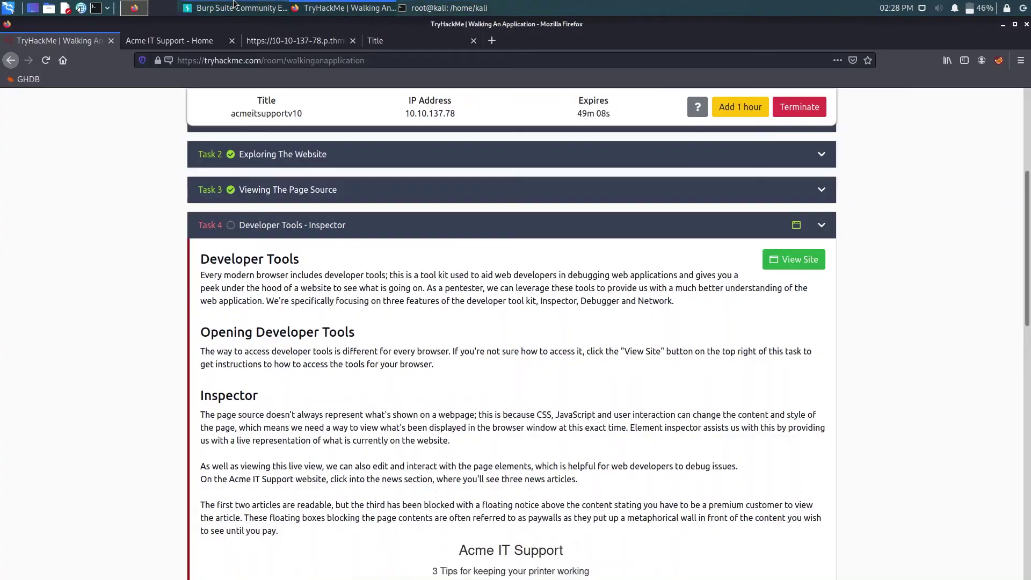
- Read Task 4, highlighting the lines about the three news articles and the floating paywall notice
left_click(234, 6)
left_click(344, 7)
scroll(263, 272, "down", 4)
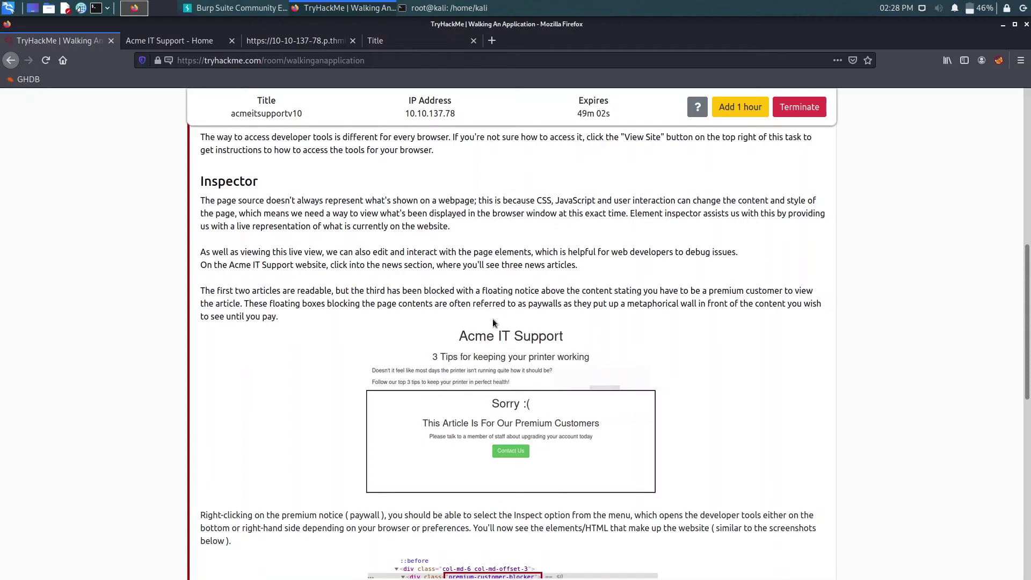
scroll(492, 322, "down", 1)
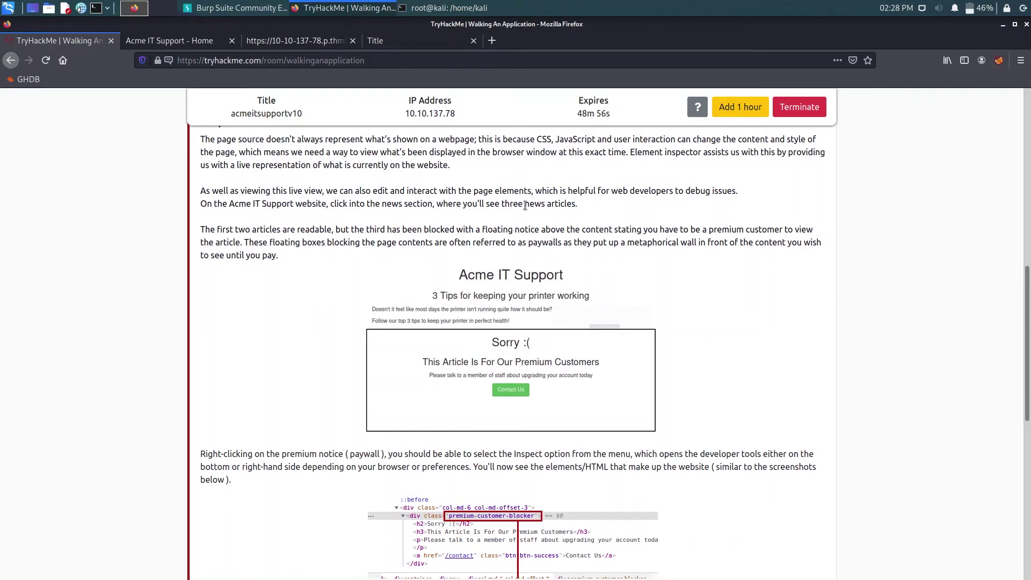
left_click_drag(475, 208, 565, 201)
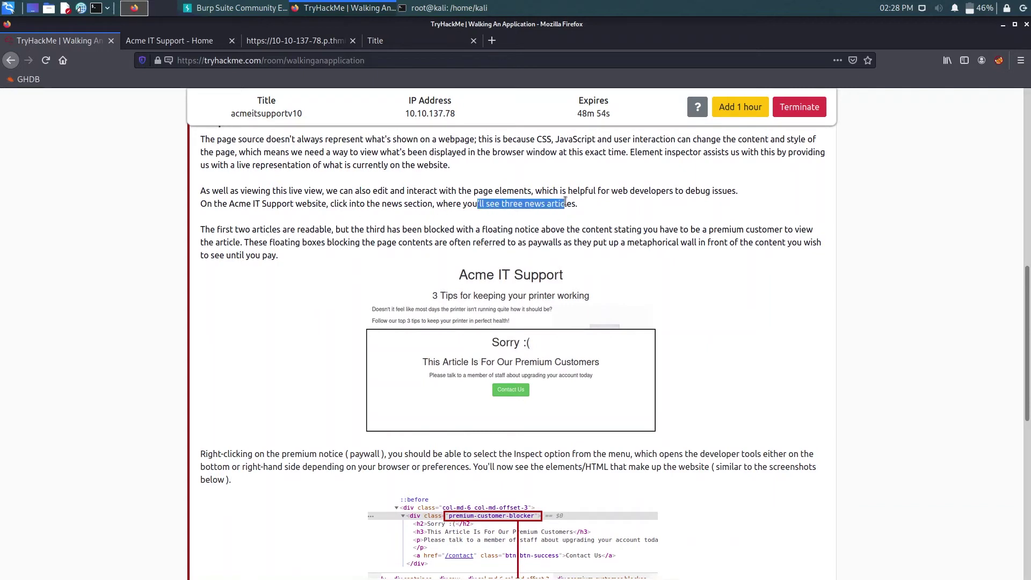
left_click_drag(239, 229, 361, 230)
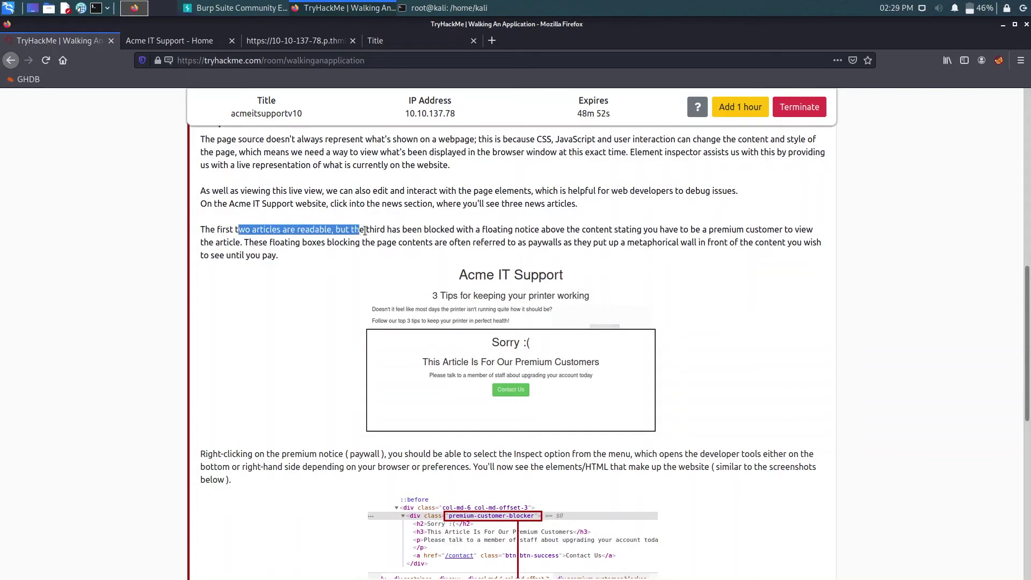
left_click_drag(429, 230, 610, 231)
- Switch to the Acme IT Support - Home tab
scroll(462, 343, "down", 2)
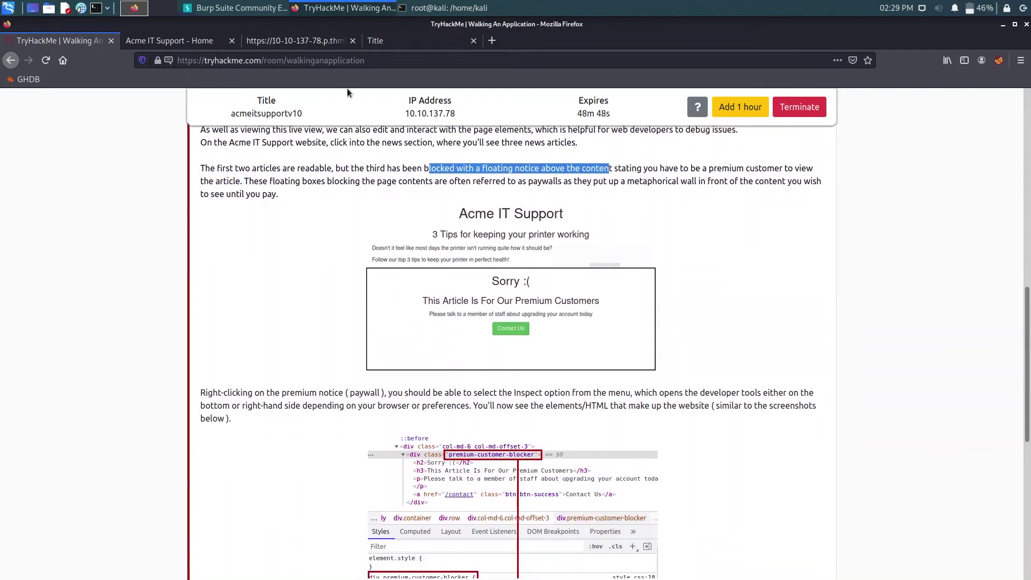
left_click(297, 40)
left_click(169, 40)
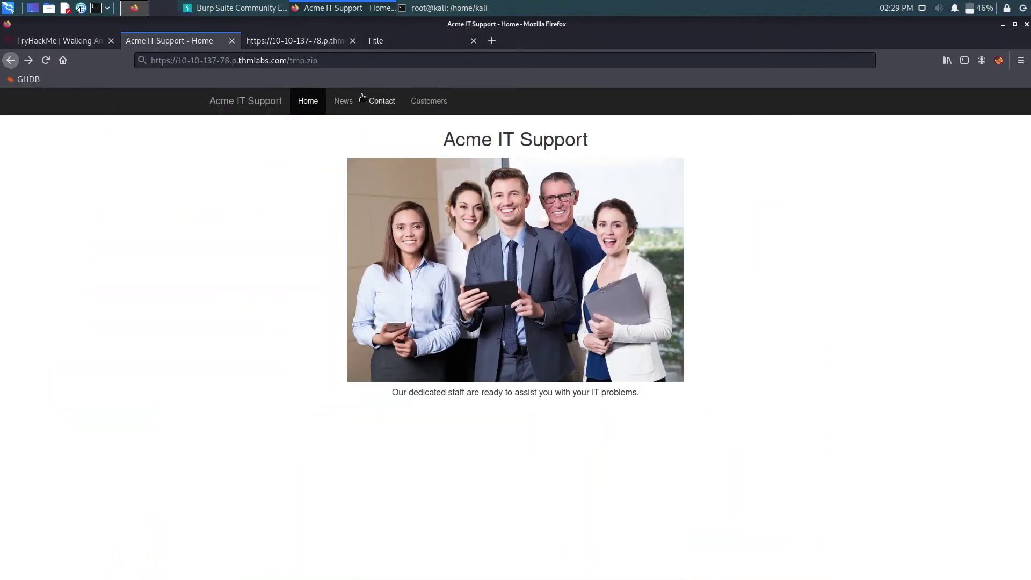
- Go to News and open the '3 Tips for keeping your printer working' article
left_click(343, 101)
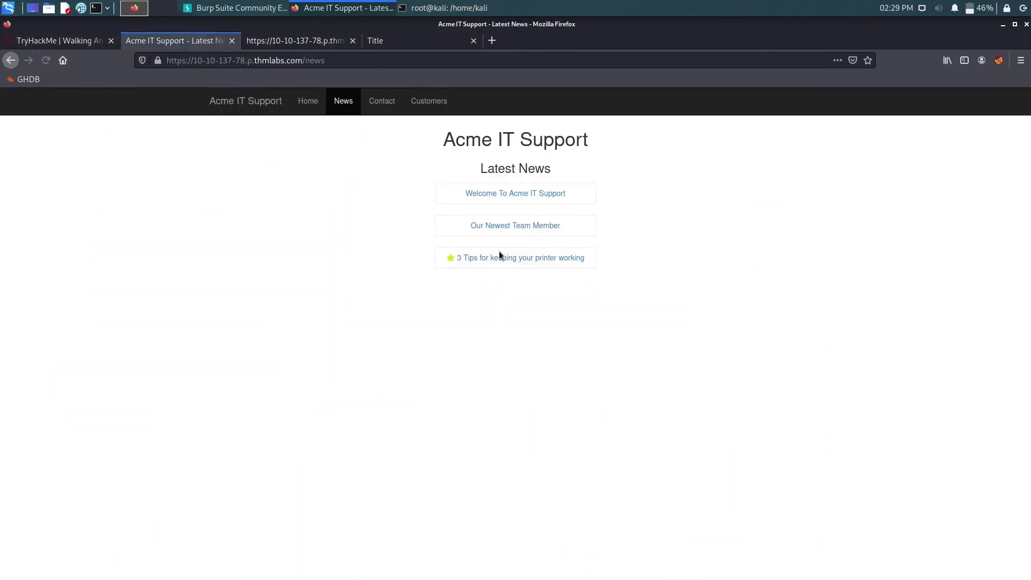
left_click(499, 259)
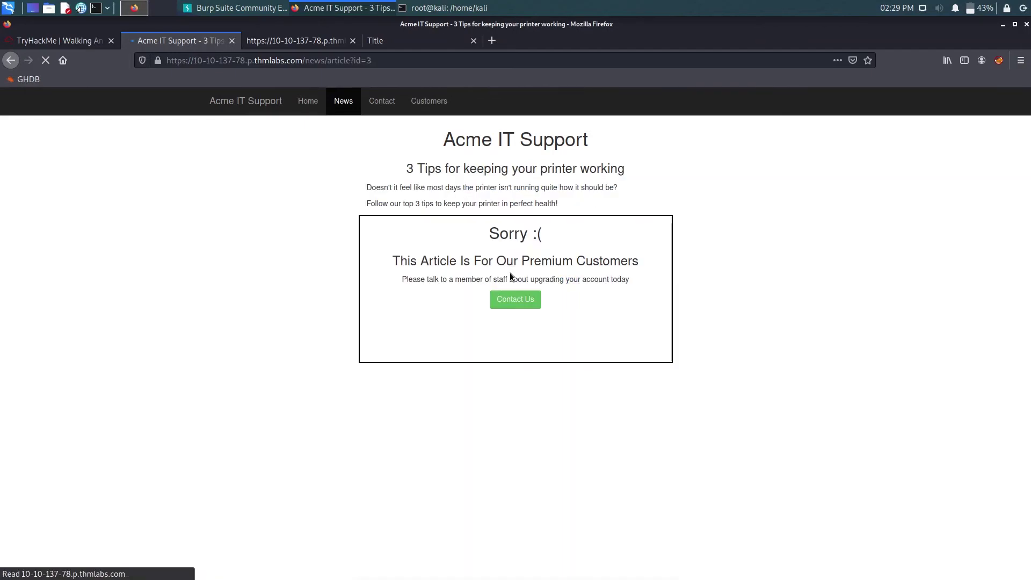
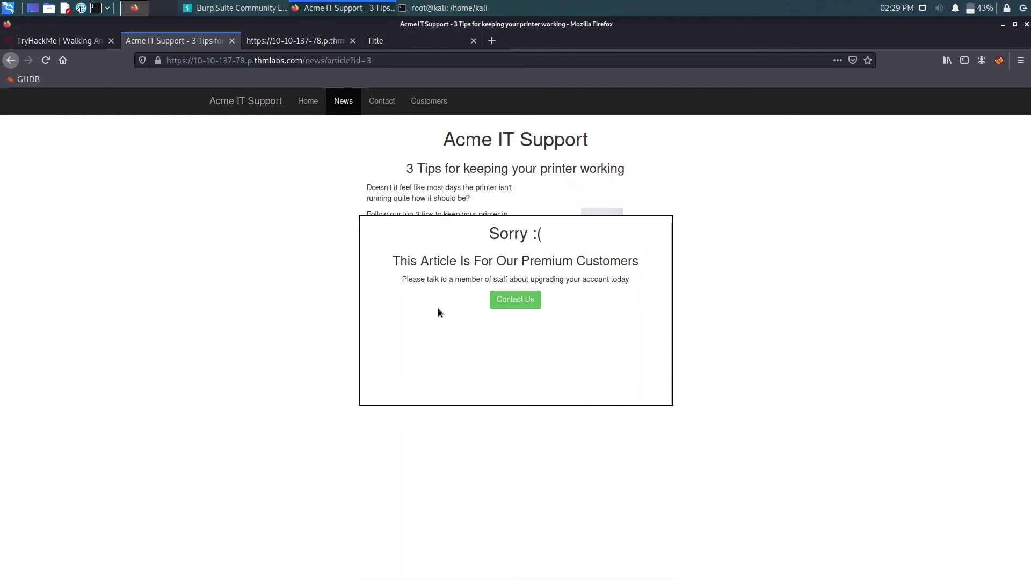
left_click(61, 46)
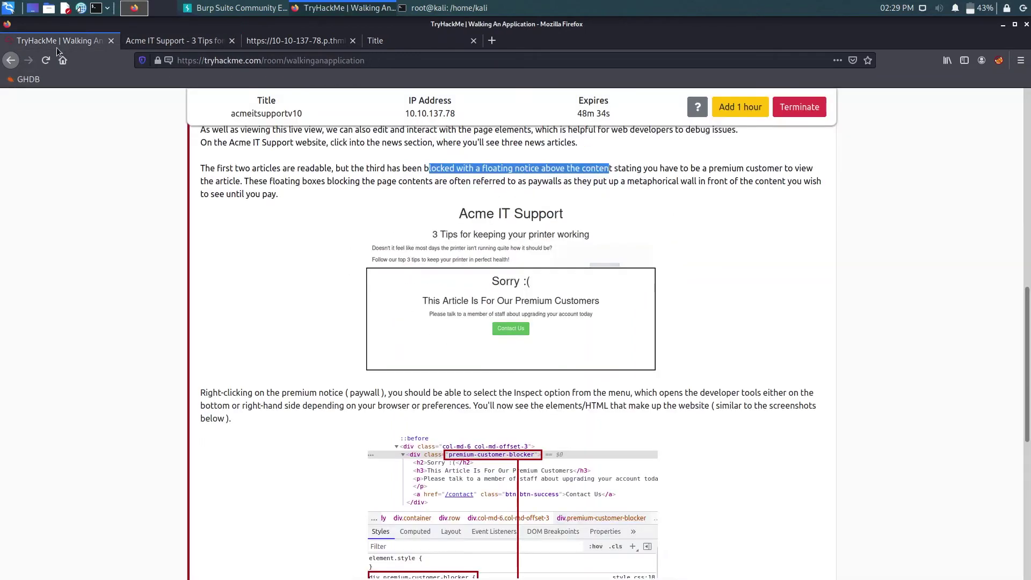
scroll(370, 301, "down", 5)
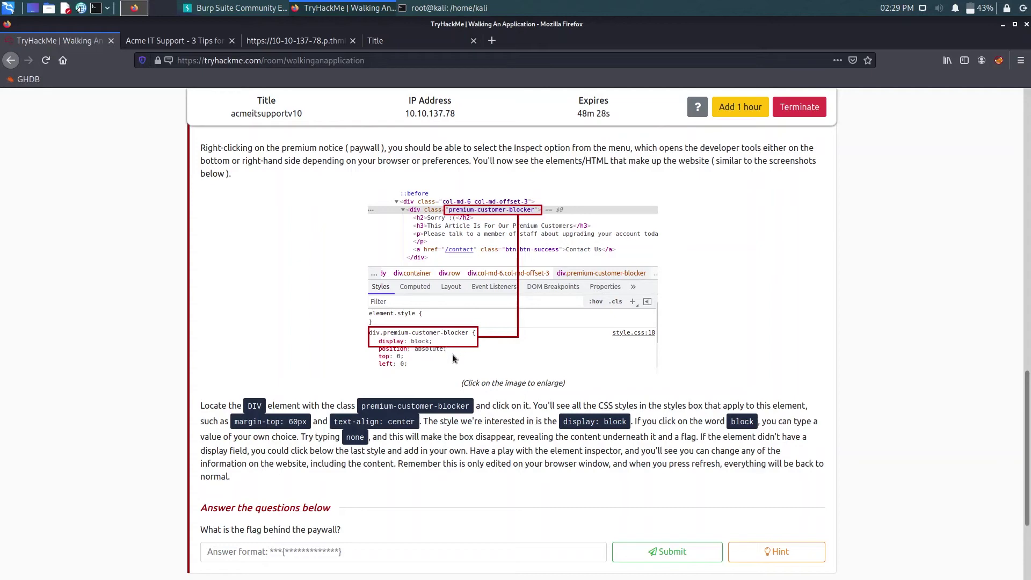
left_click(176, 46)
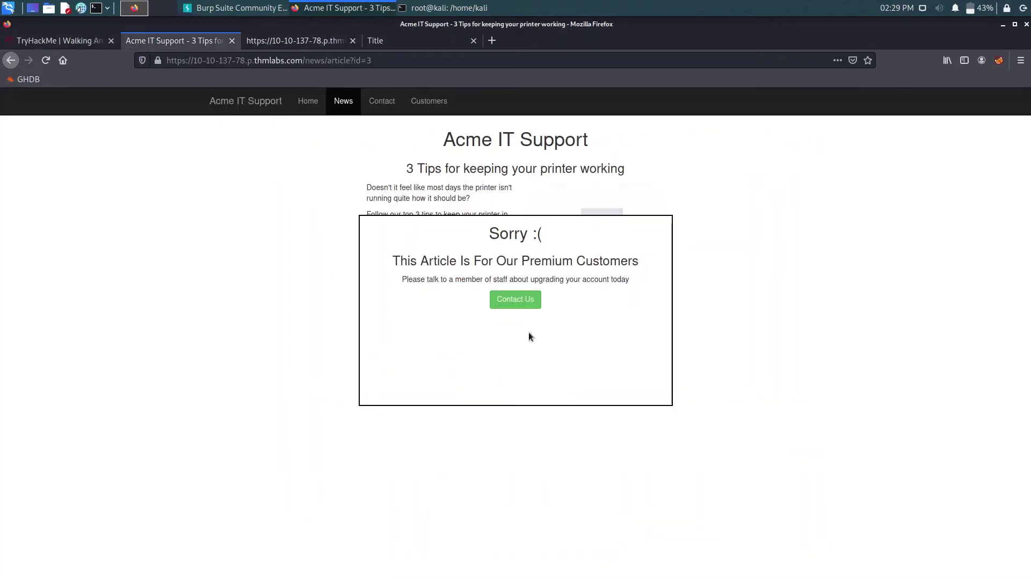
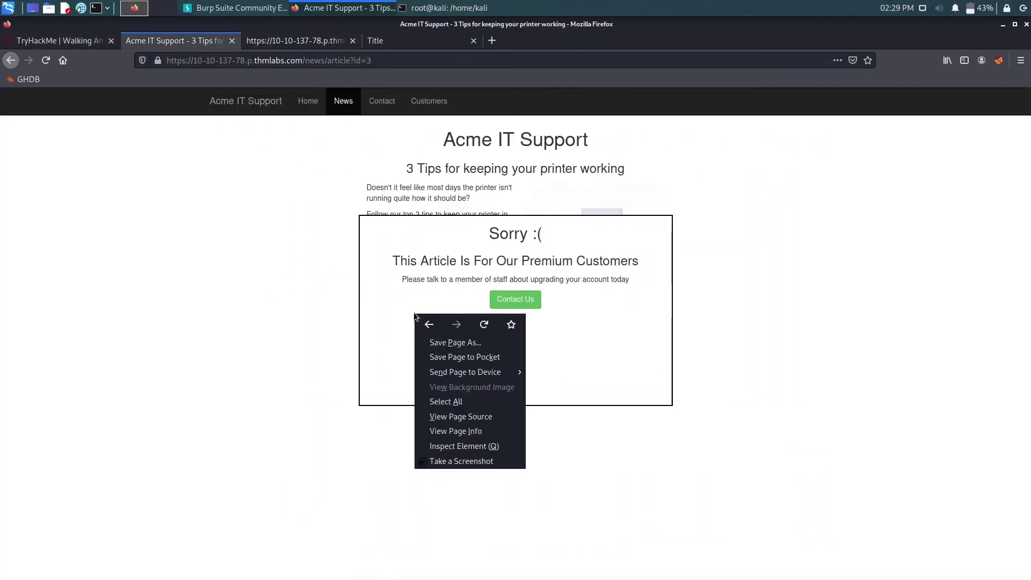
- Dismiss the right-click menu on the Acme IT Support article page, leaving the paywall notice in view
left_click(379, 291)
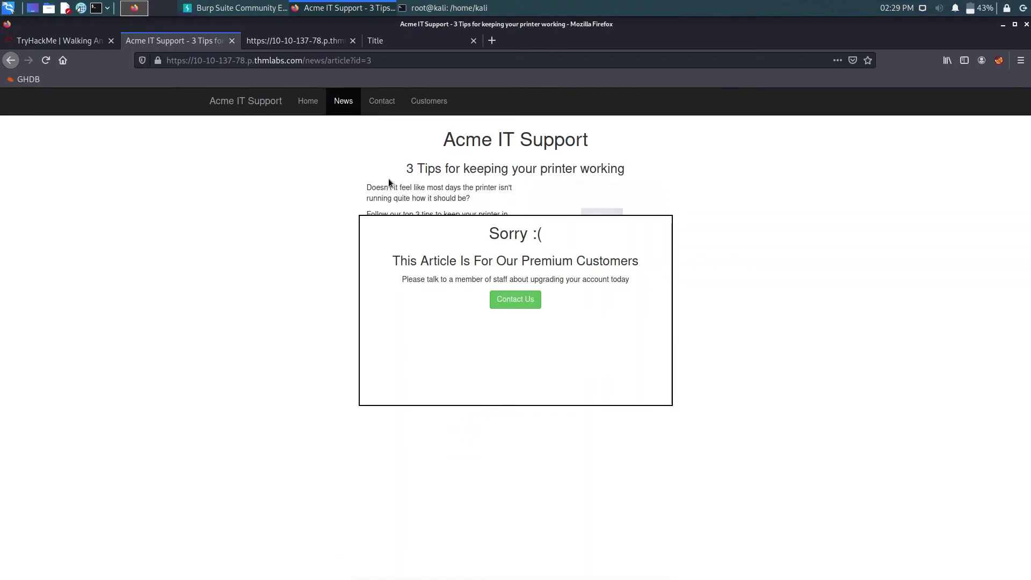
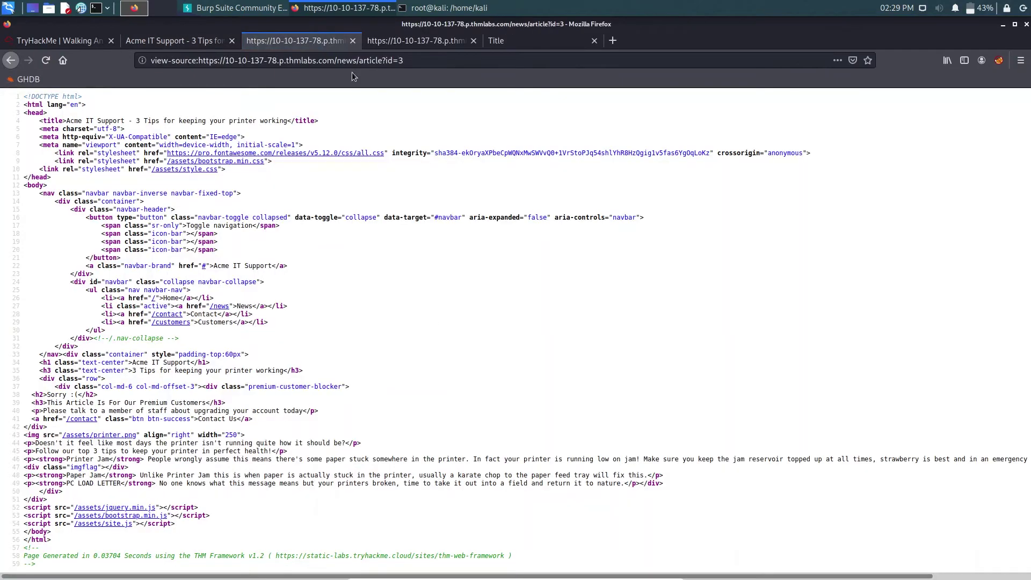
- Close the page source and inspect the article's 'Sorry :(' premium blocker markup, enlarging the page area
left_click(352, 40)
right_click(448, 234)
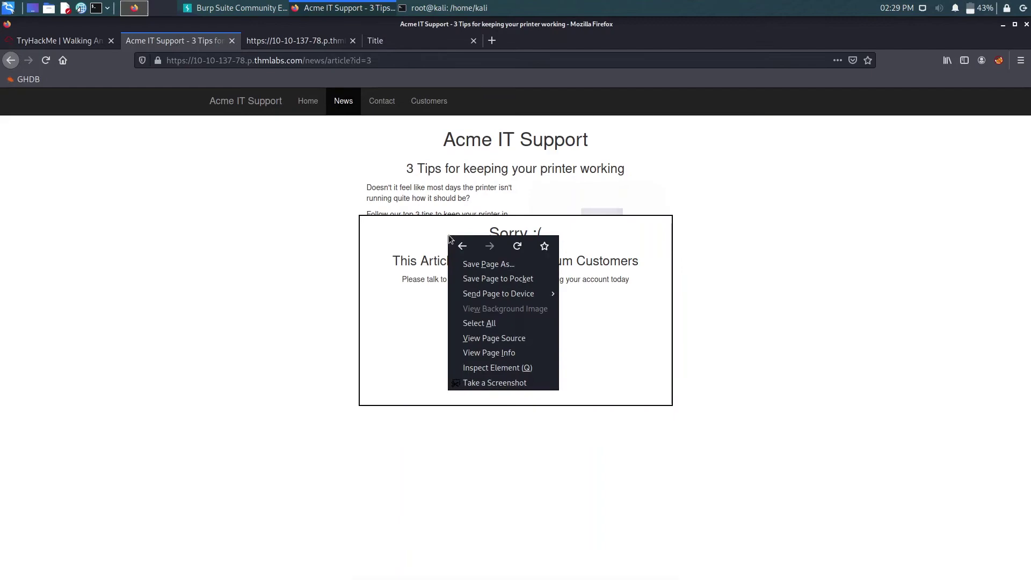
left_click(499, 367)
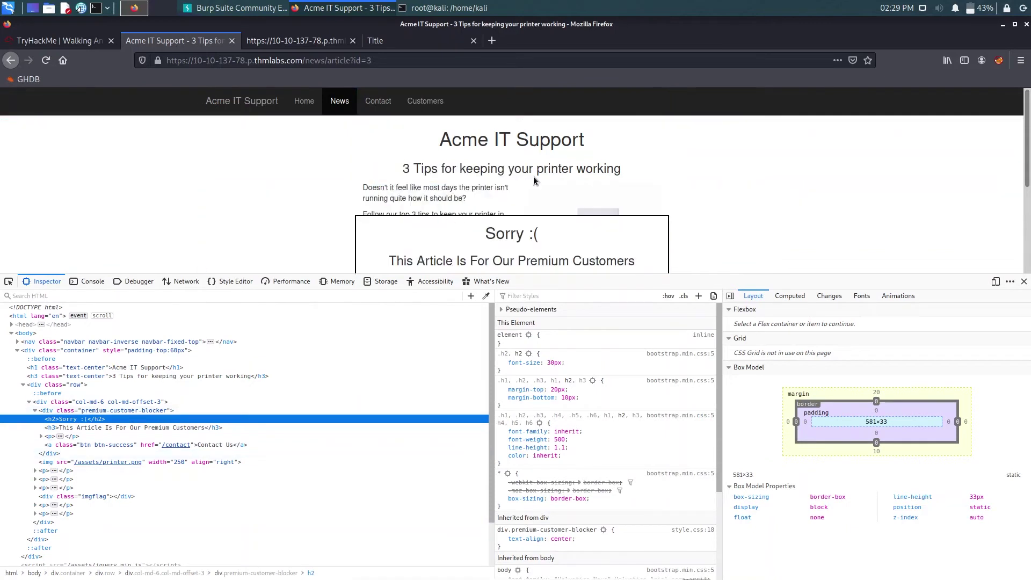
scroll(548, 179, "down", 2)
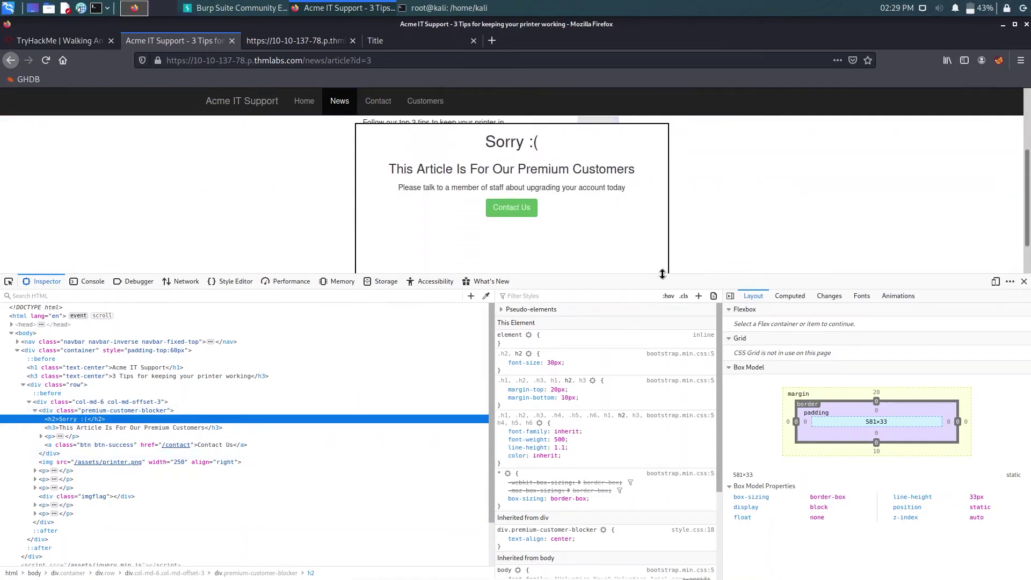
left_click_drag(664, 275, 604, 374)
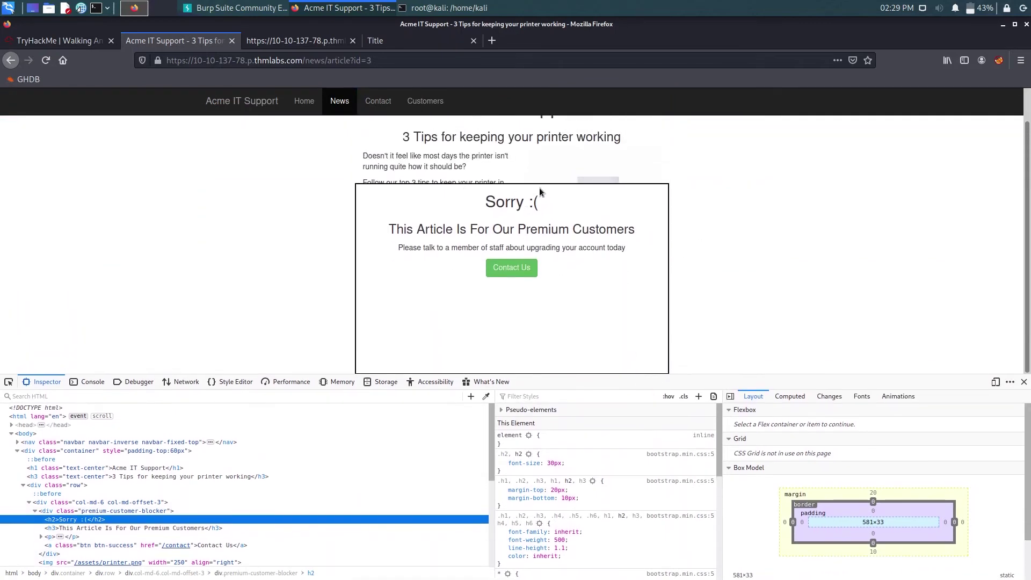
- Pick div.premium-customer-blocker and set its display to none to reveal THM{NOT_SO_HIDDEN}
left_click(10, 381)
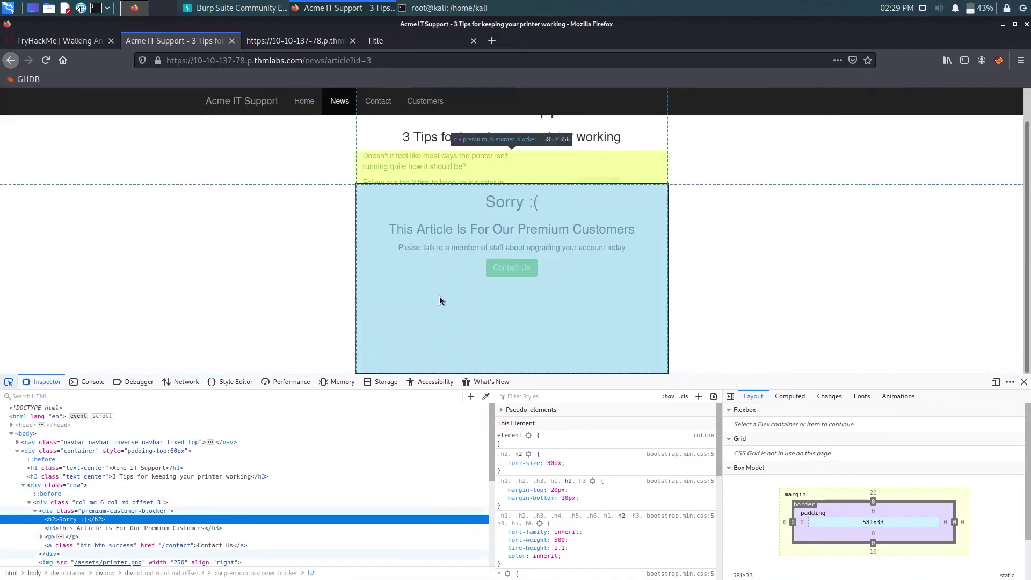
left_click(439, 300)
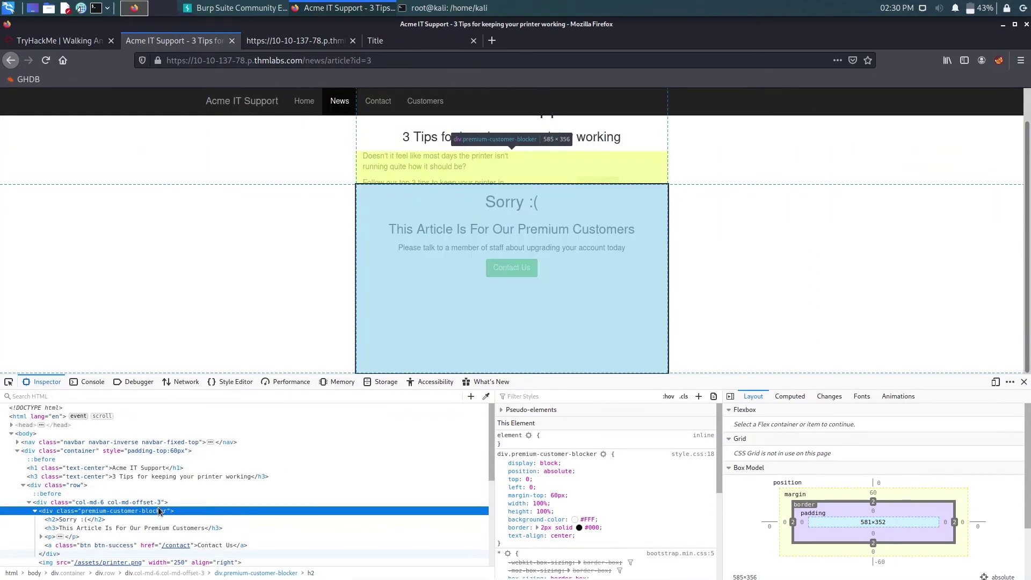
left_click(558, 471)
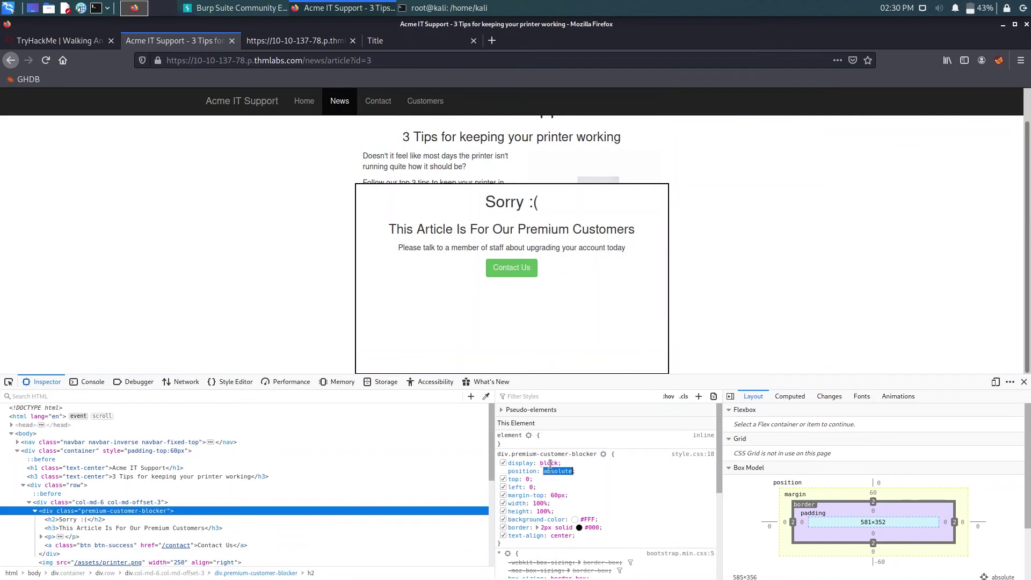
left_click(549, 462)
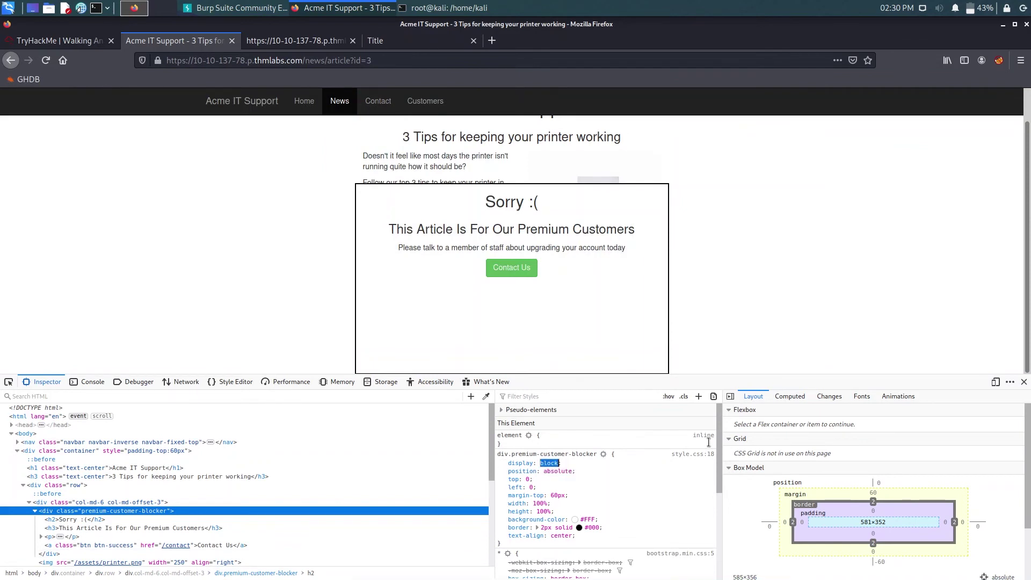
type("none")
key("Return")
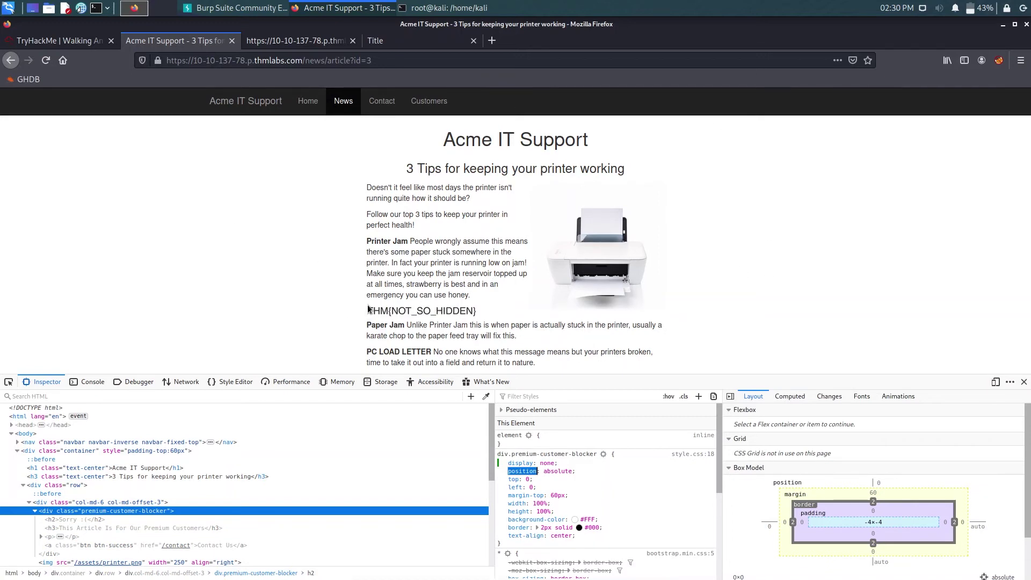
key("Escape")
- Submit THM{NOT_SO_HIDDEN} as the paywall flag answer on TryHackMe
left_click(74, 41)
scroll(298, 322, "down", 3)
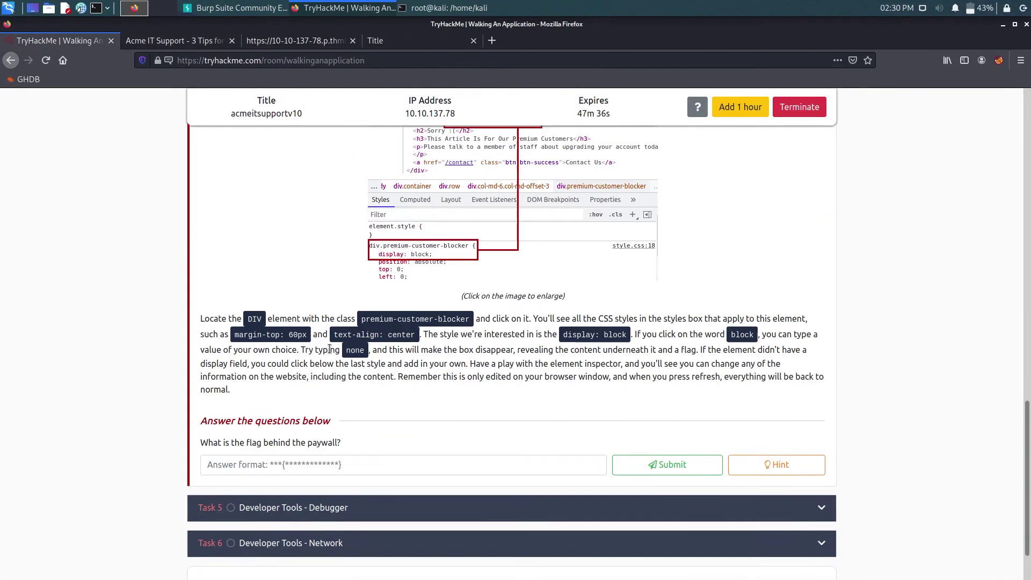
left_click(299, 397)
type("THM{}")
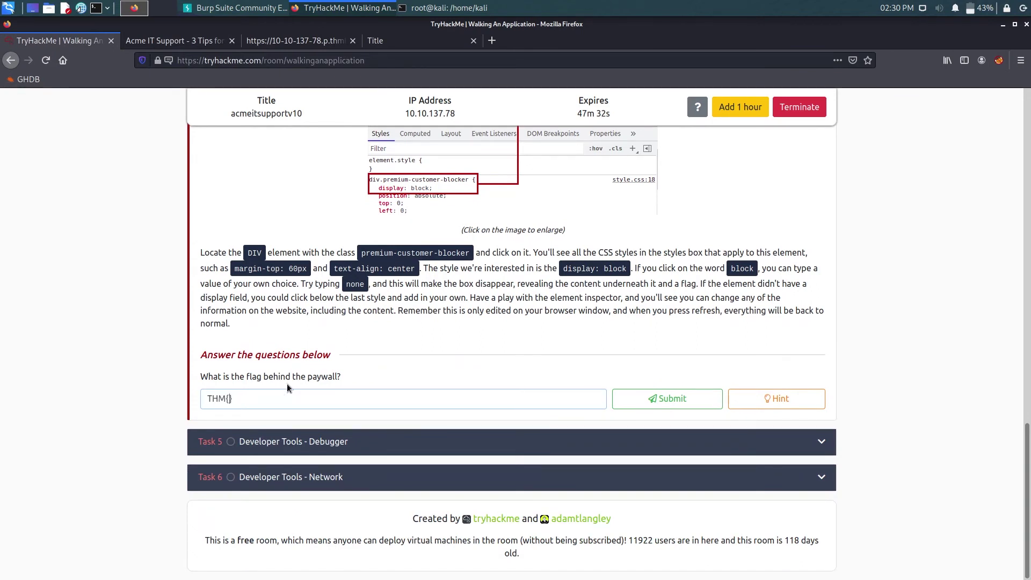
type("NOT_SO_HIDDEN")
key("Return")
- Close devtools, go to the Acme home page, and expand the Developer Tools - Debugger task
left_click(184, 43)
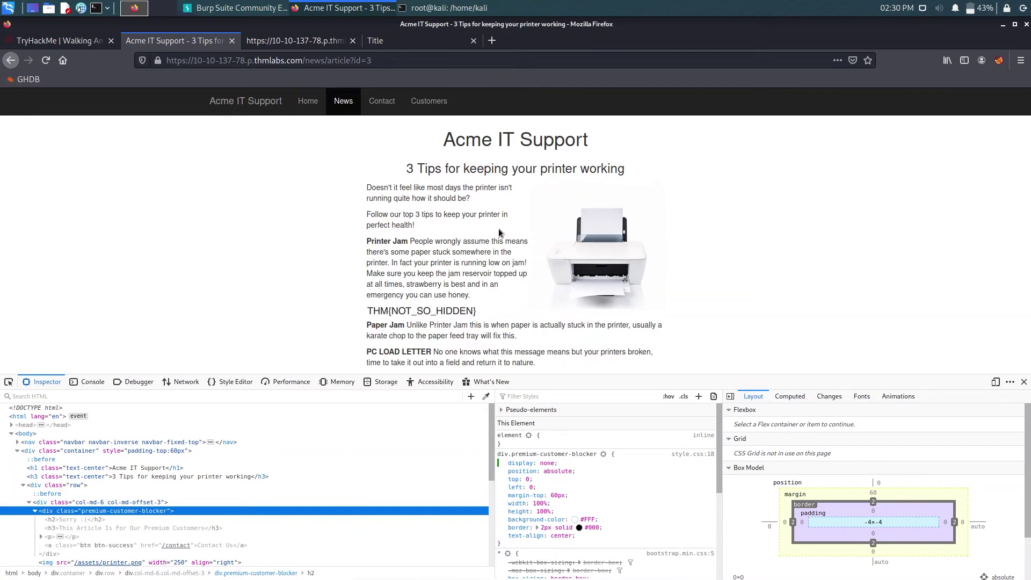
left_click(1023, 382)
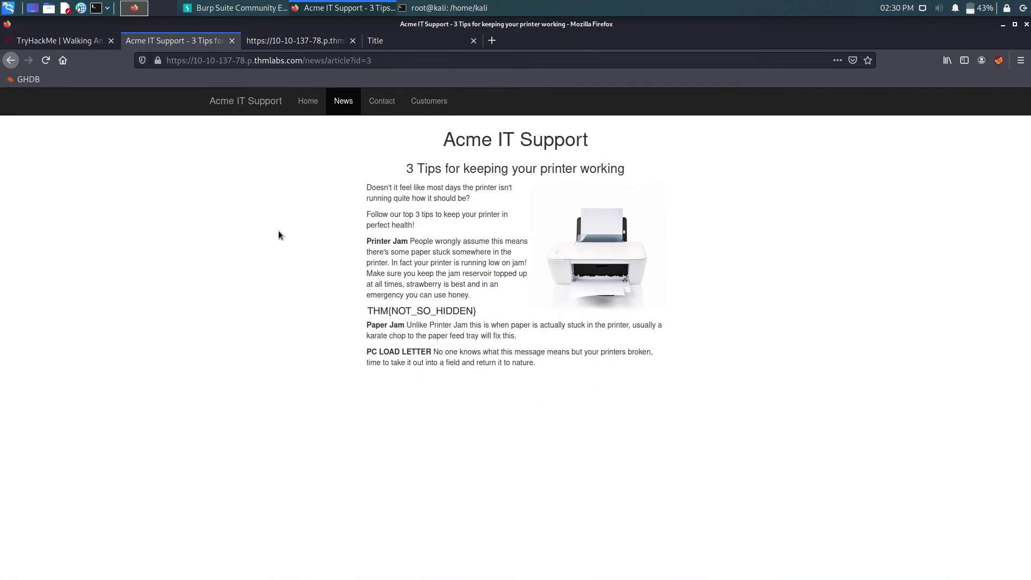
left_click(308, 103)
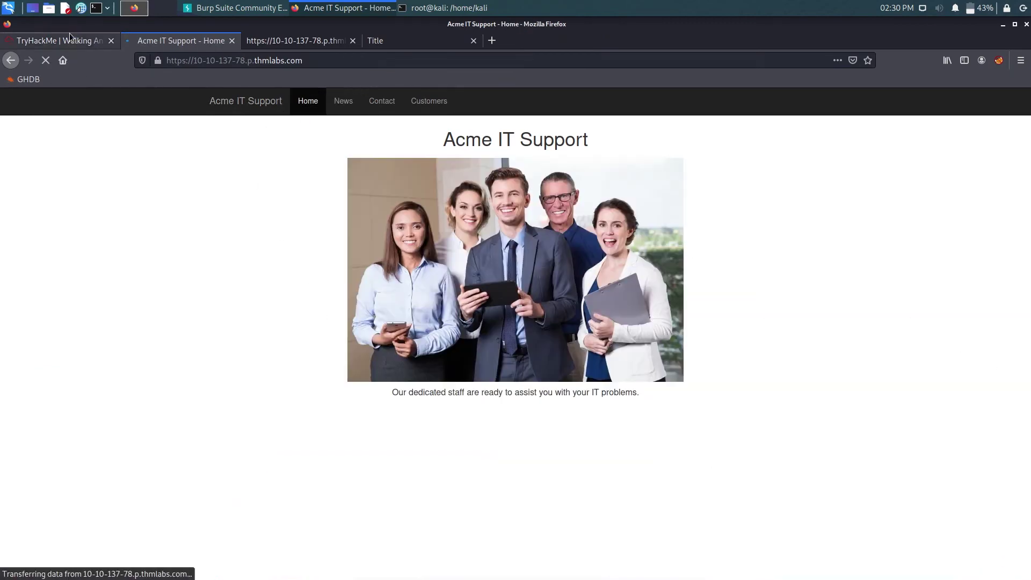
left_click(70, 36)
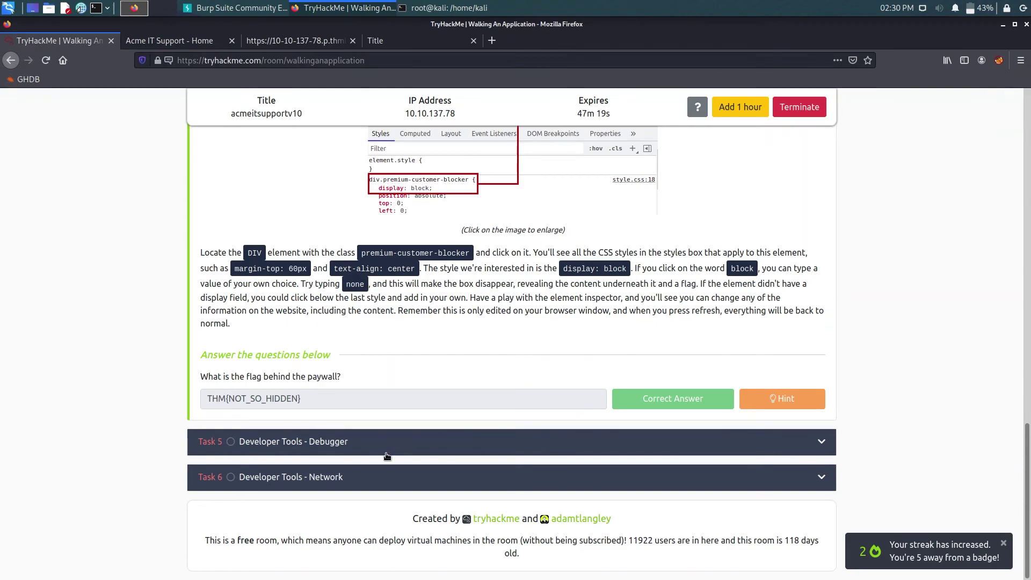
left_click(386, 456)
- Read the Debugger task intro, highlighting the passage about clicking the contact page
scroll(281, 331, "up", 3)
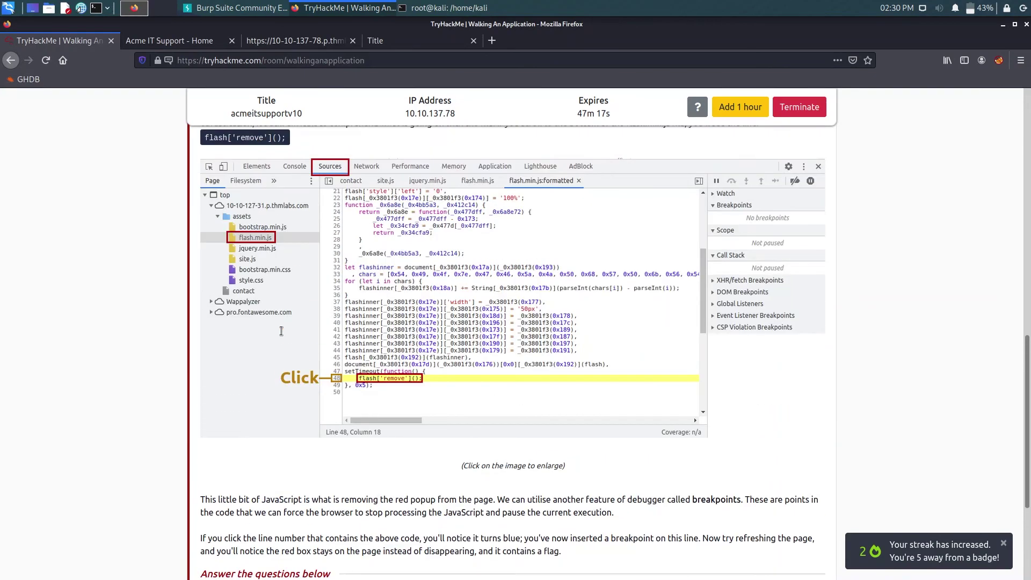
scroll(281, 331, "up", 4)
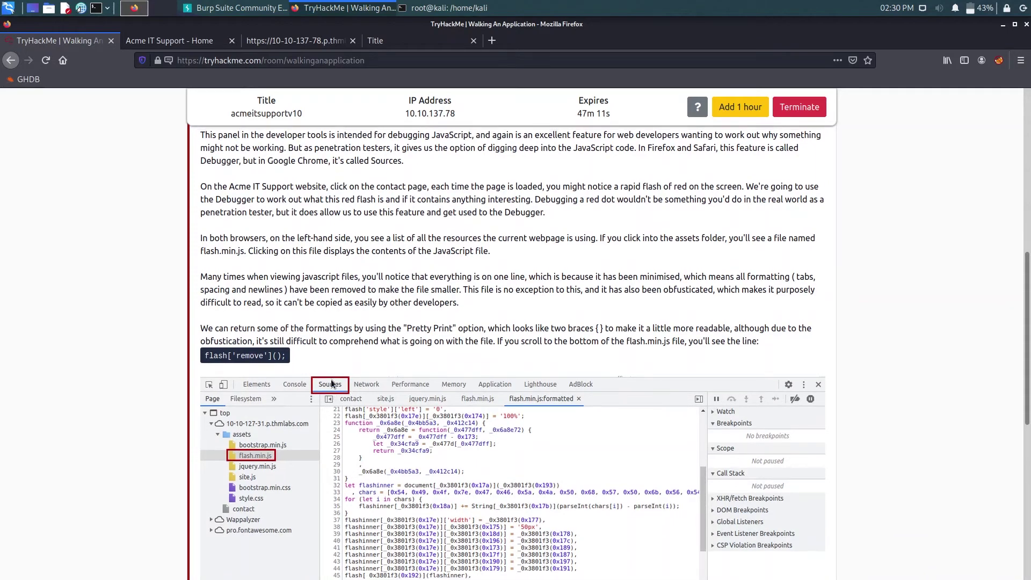
scroll(330, 380, "up", 3)
scroll(331, 380, "down", 2)
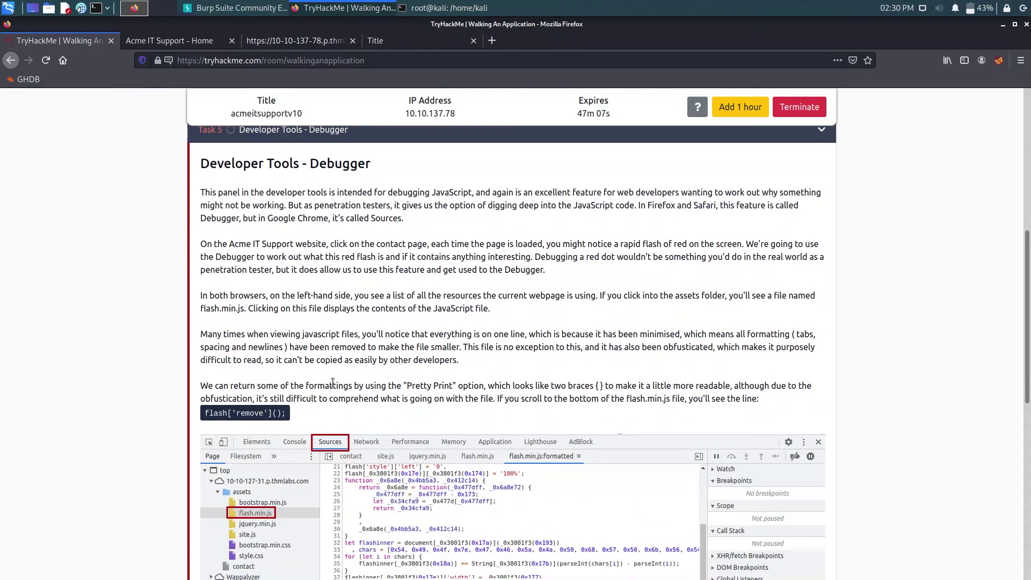
scroll(333, 382, "down", 1)
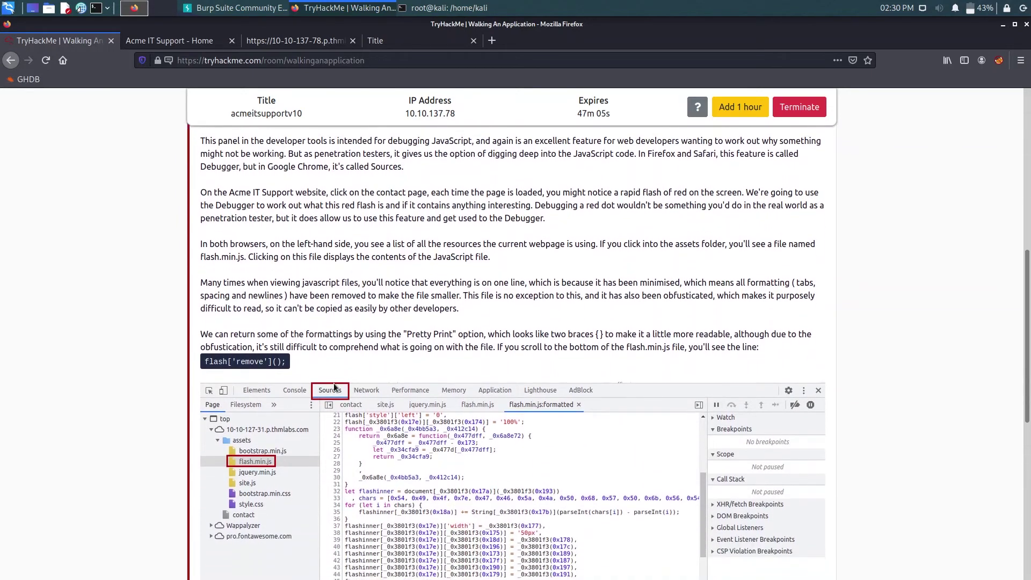
scroll(333, 382, "down", 3)
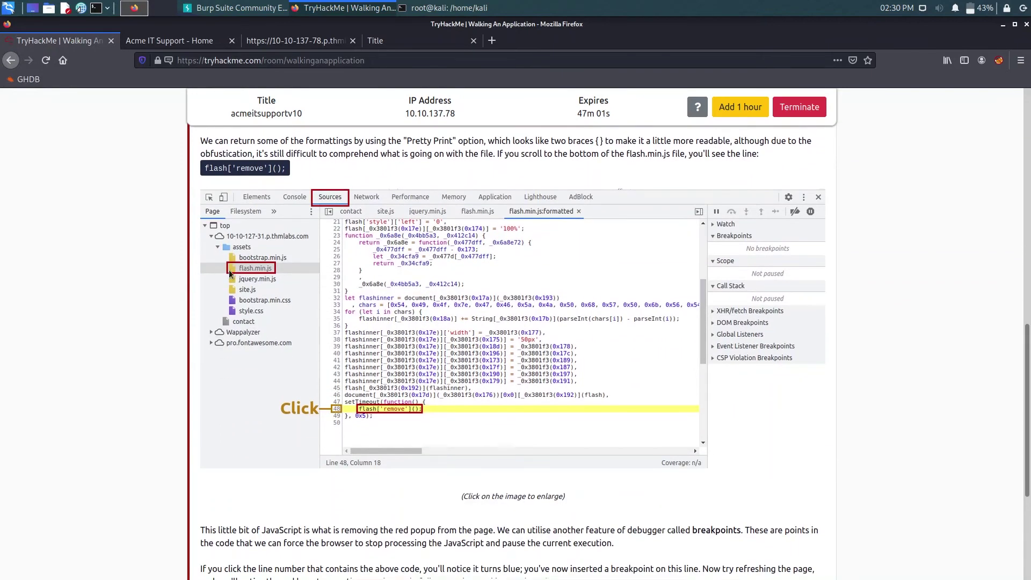
scroll(318, 283, "up", 1)
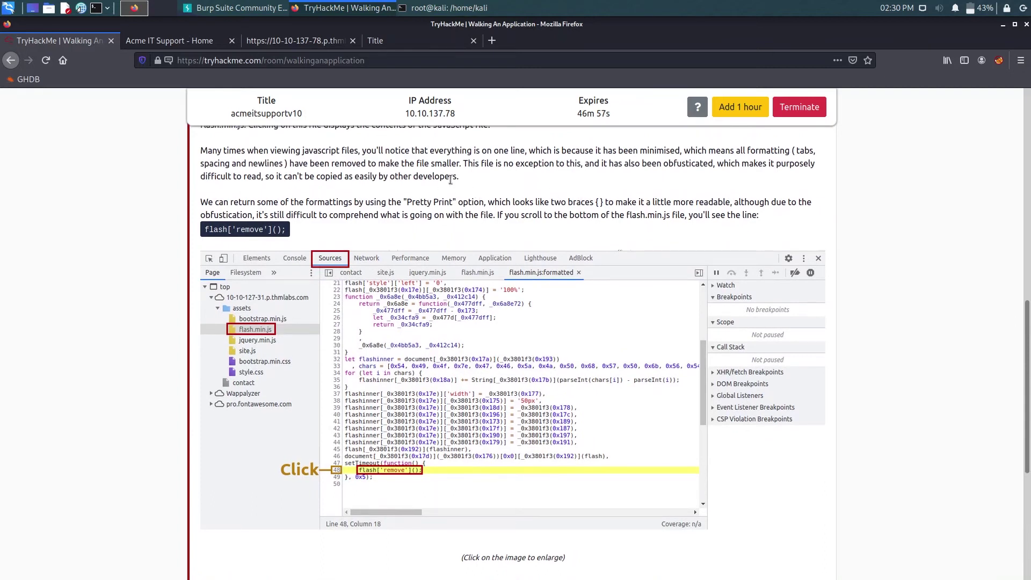
scroll(524, 183, "up", 1)
scroll(457, 217, "up", 1)
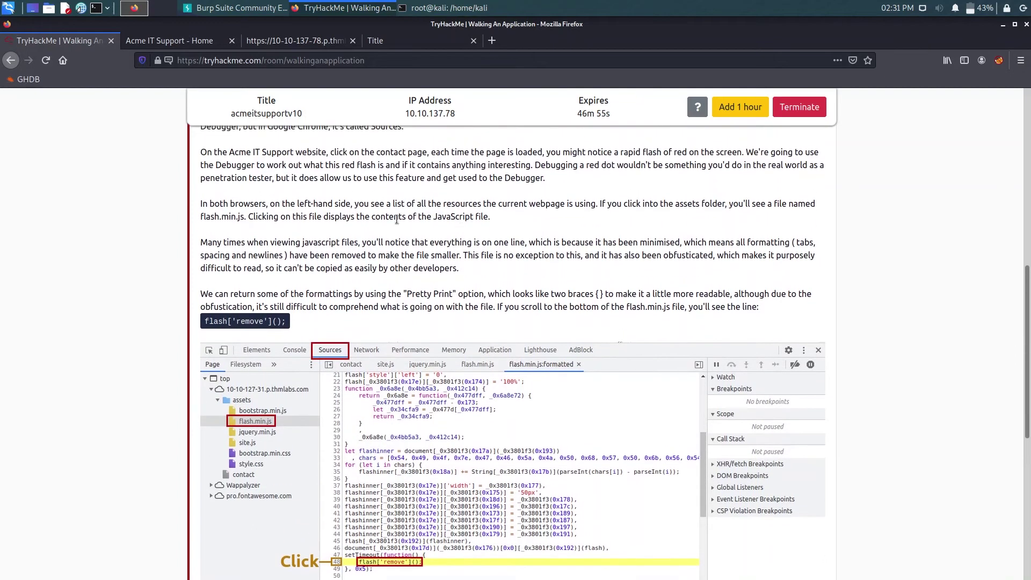
scroll(385, 204, "up", 1)
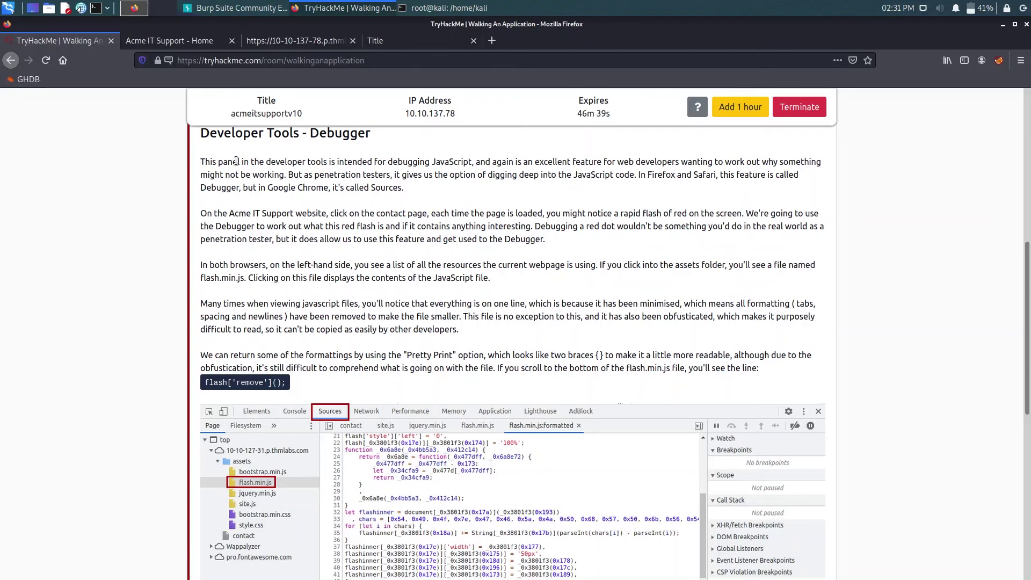
left_click_drag(237, 161, 777, 173)
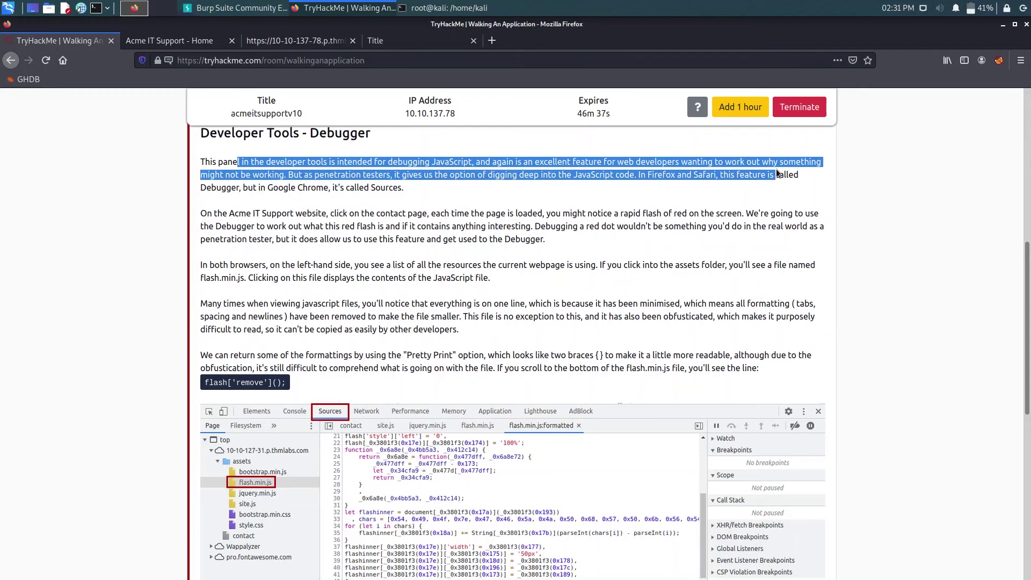
left_click_drag(246, 213, 427, 215)
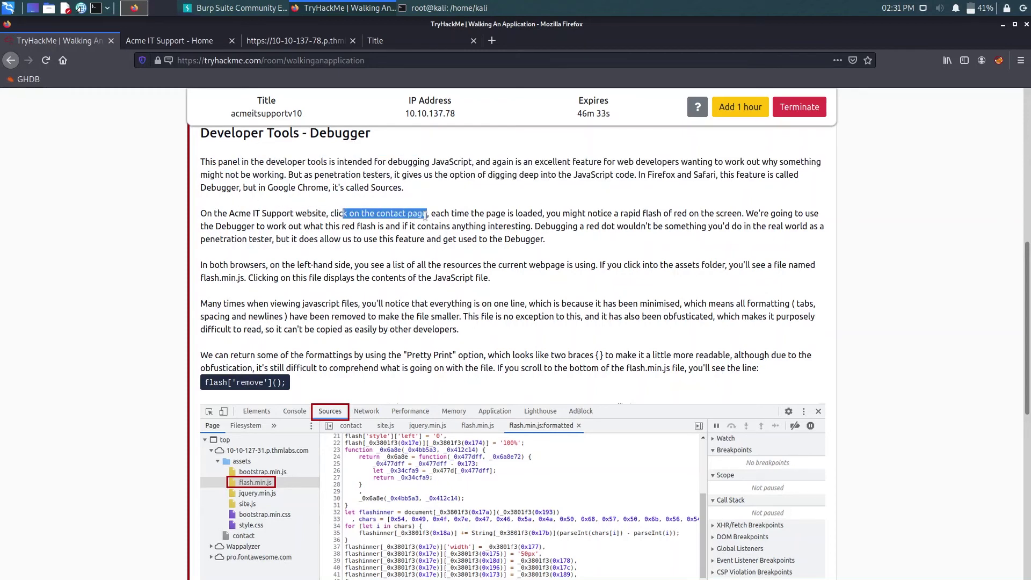
left_click(401, 263)
- Highlight flash['remove'](), view the enlarged debugger screenshot, then return to the Acme home page
scroll(279, 378, "down", 4)
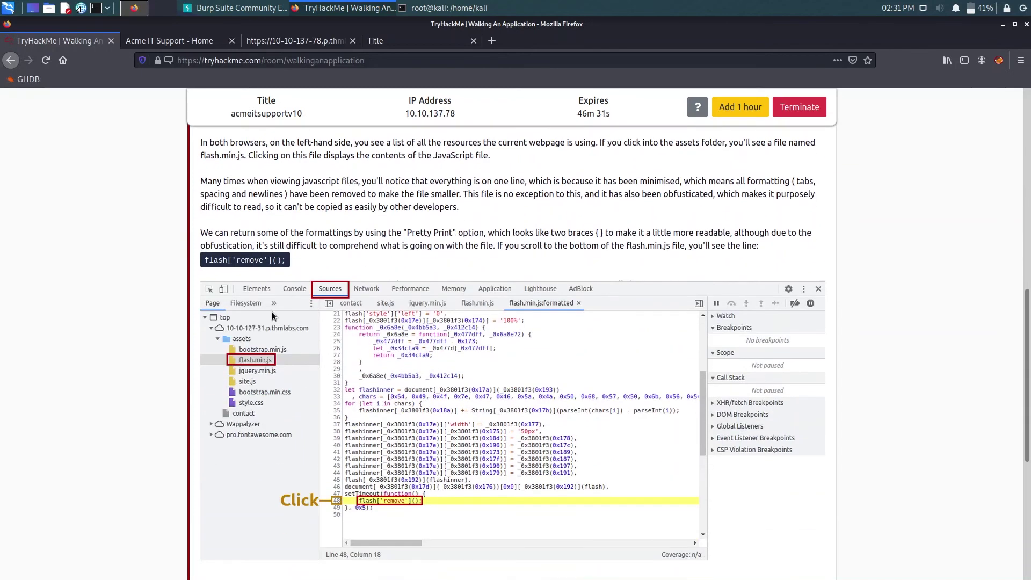
left_click_drag(198, 264, 284, 260)
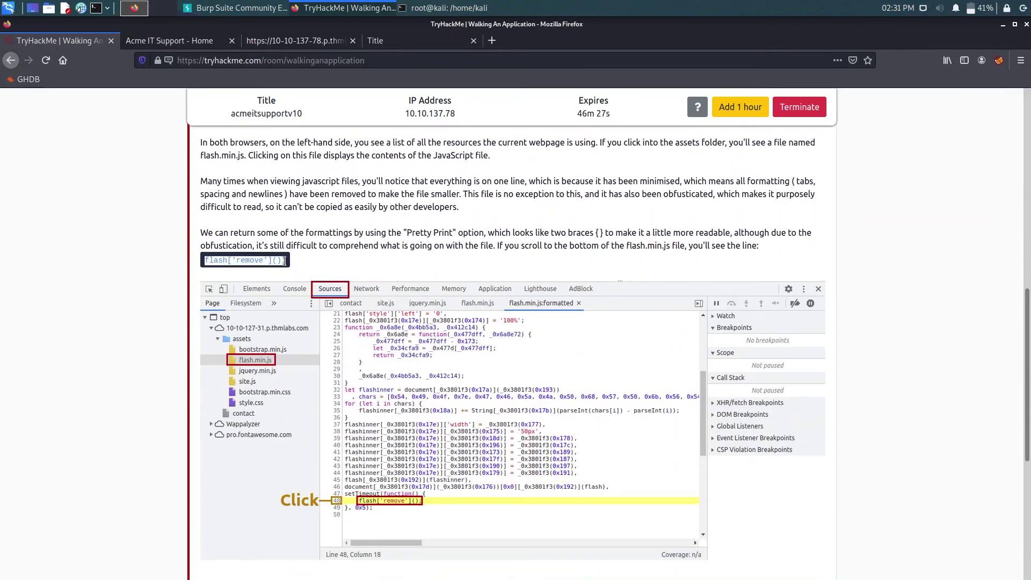
left_click(299, 266)
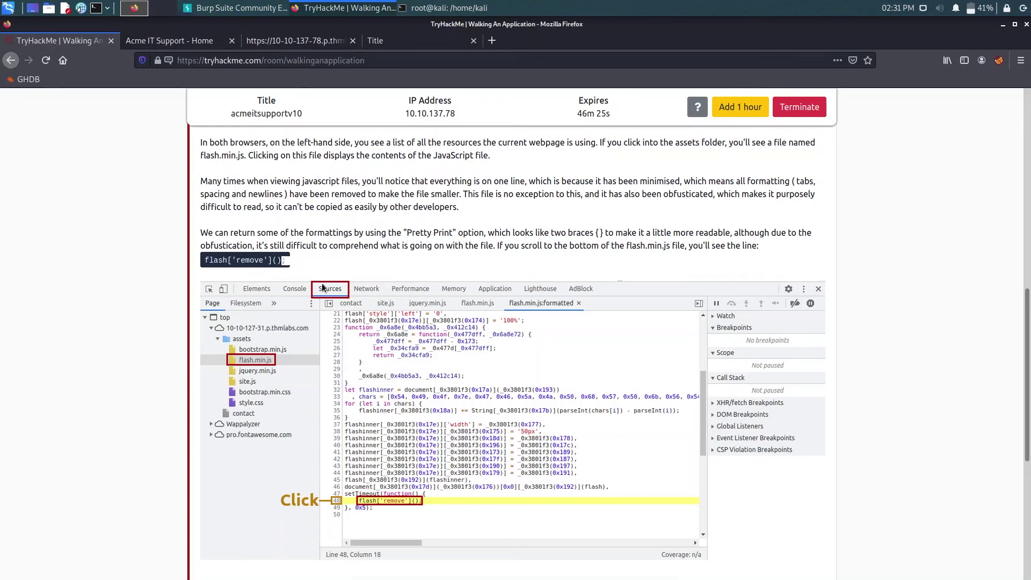
left_click(322, 288)
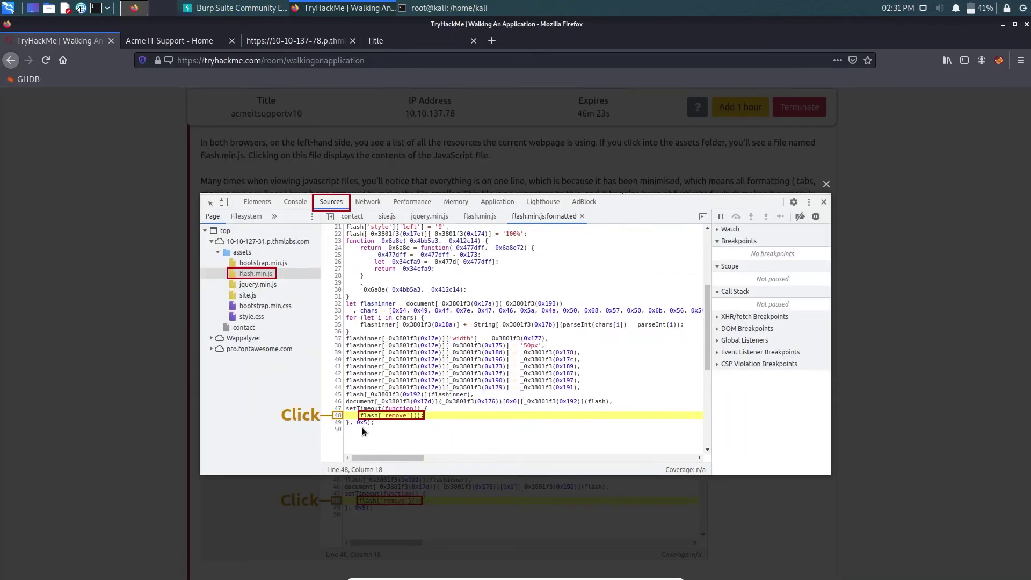
left_click(76, 381)
left_click(172, 41)
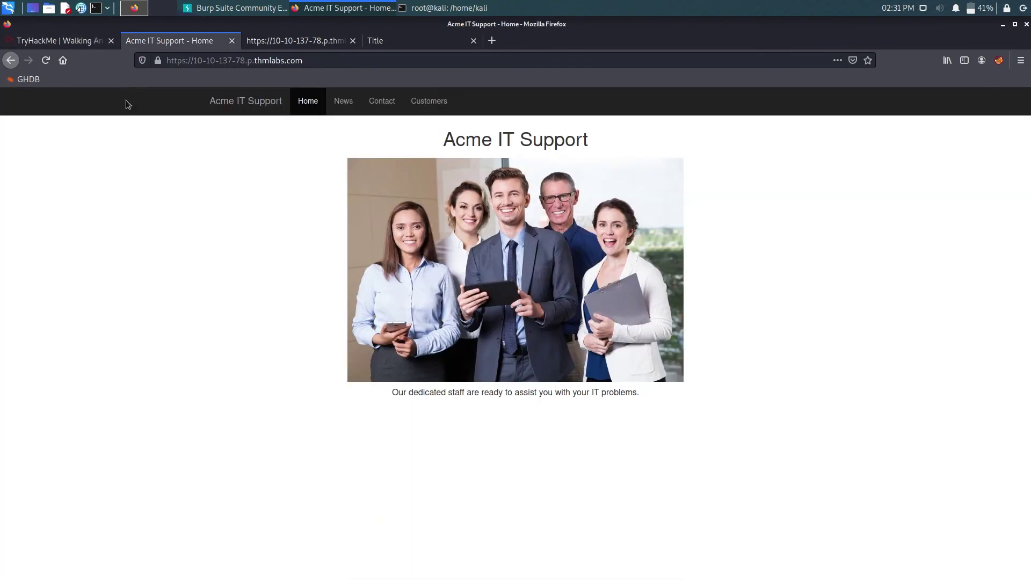
- On the Contact page, dock devtools to the right and open assets/flash.min.js in the Debugger
left_click(381, 101)
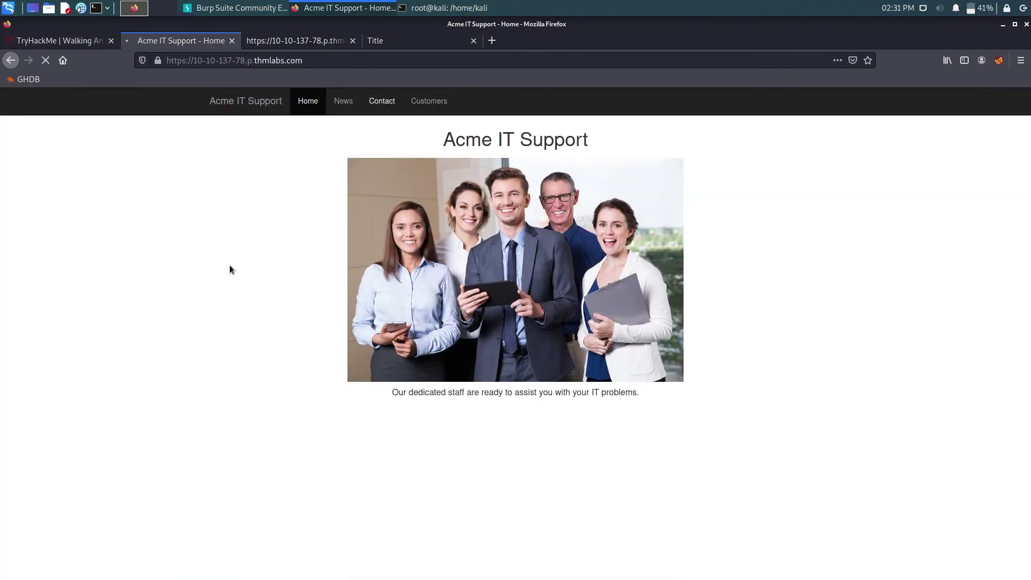
right_click(209, 264)
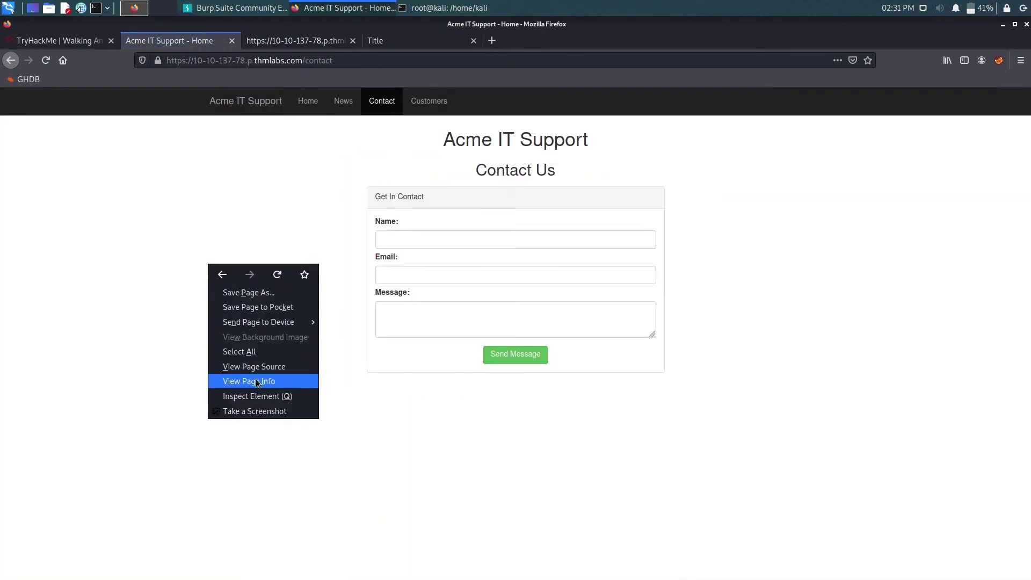
left_click(257, 396)
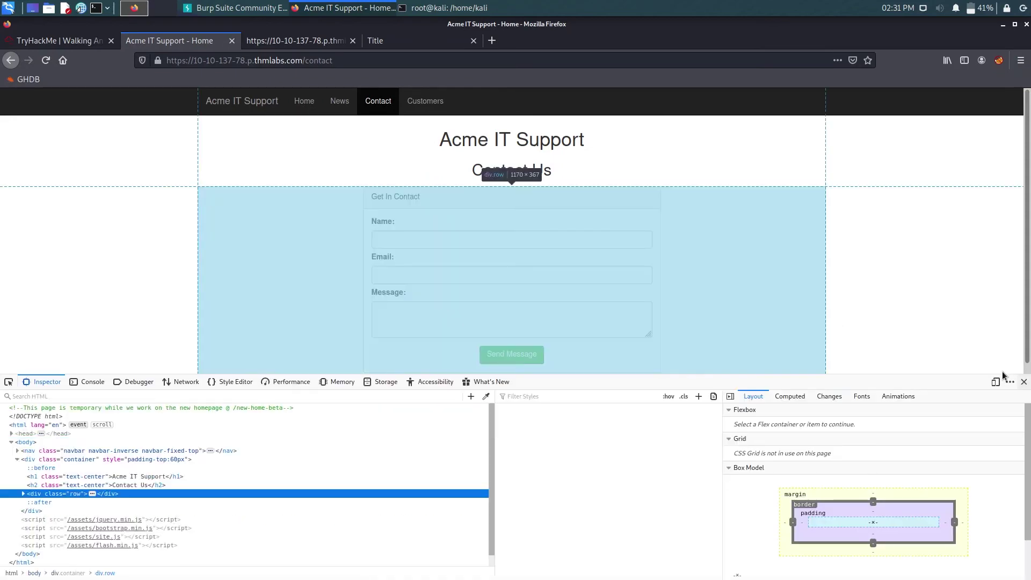
left_click(1010, 381)
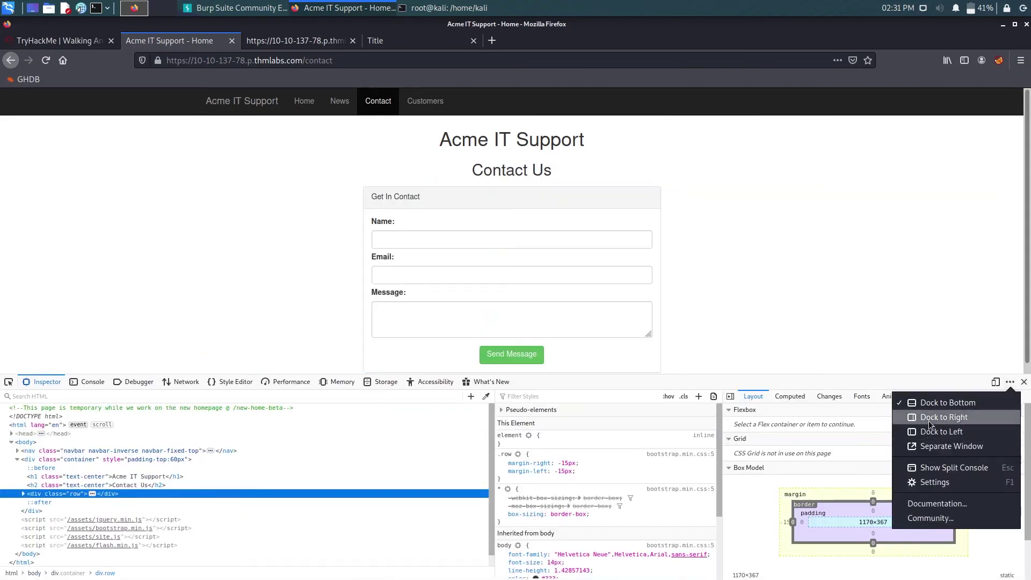
left_click(930, 417)
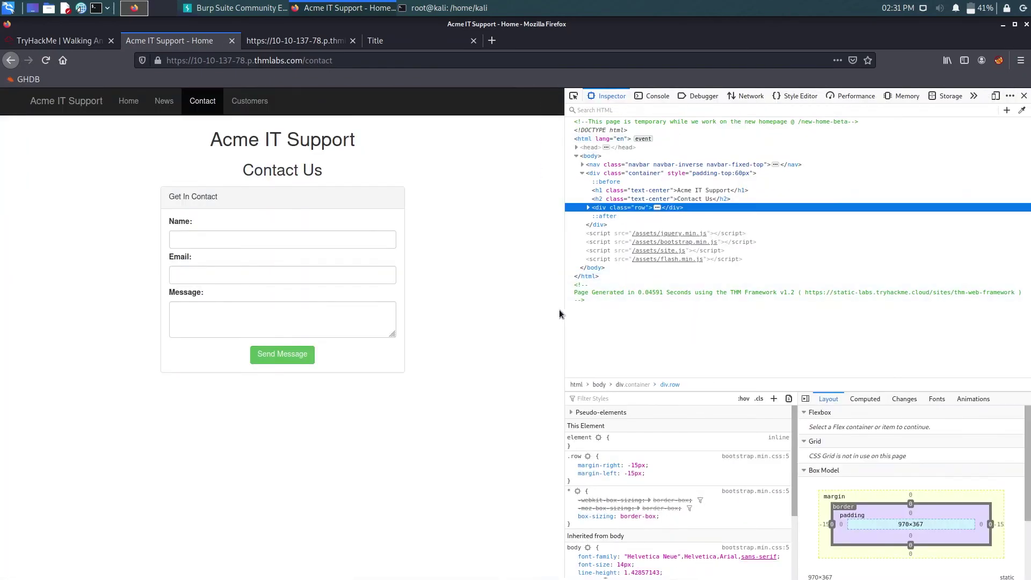
left_click_drag(563, 311, 454, 311)
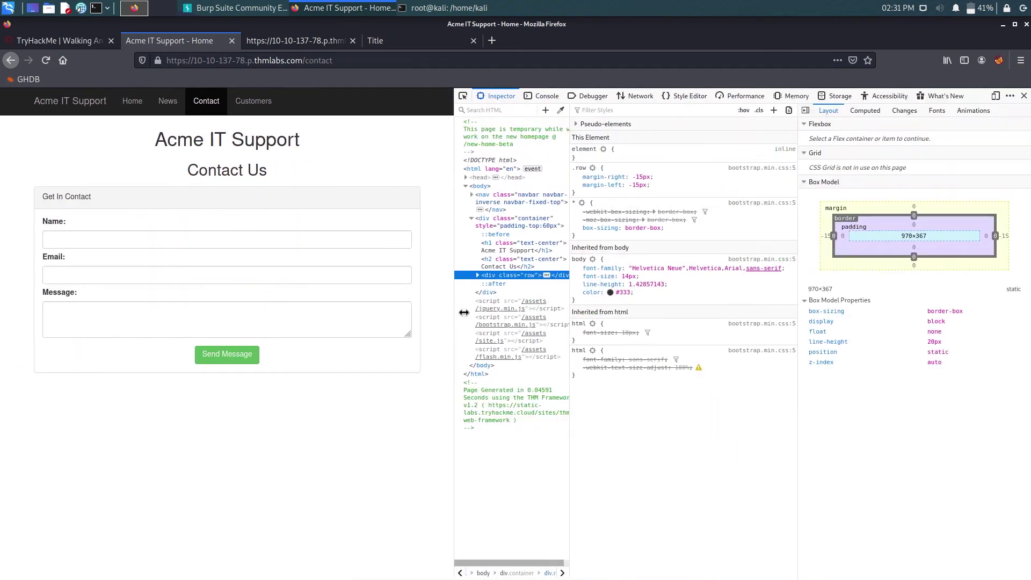
left_click(589, 96)
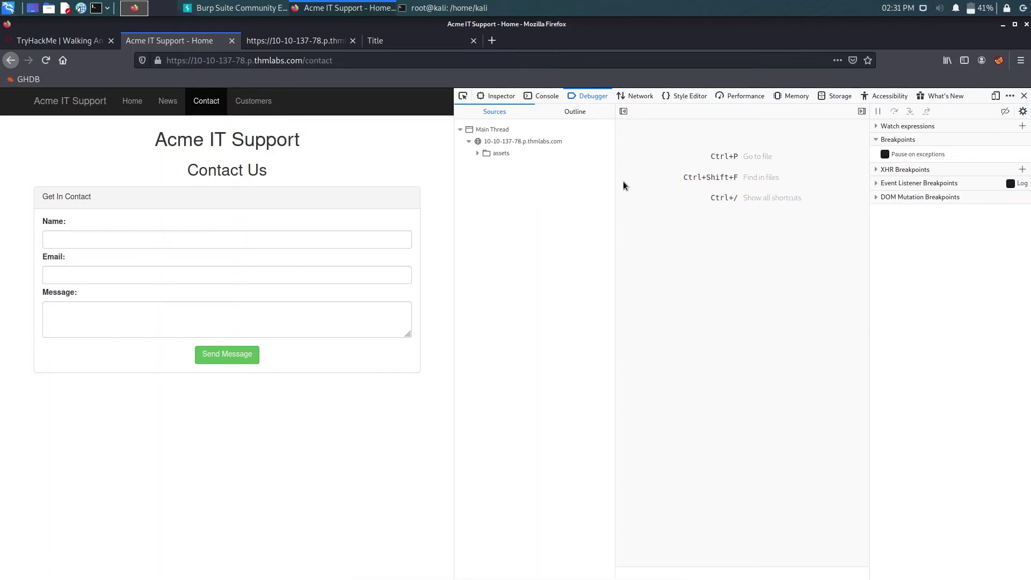
left_click(501, 153)
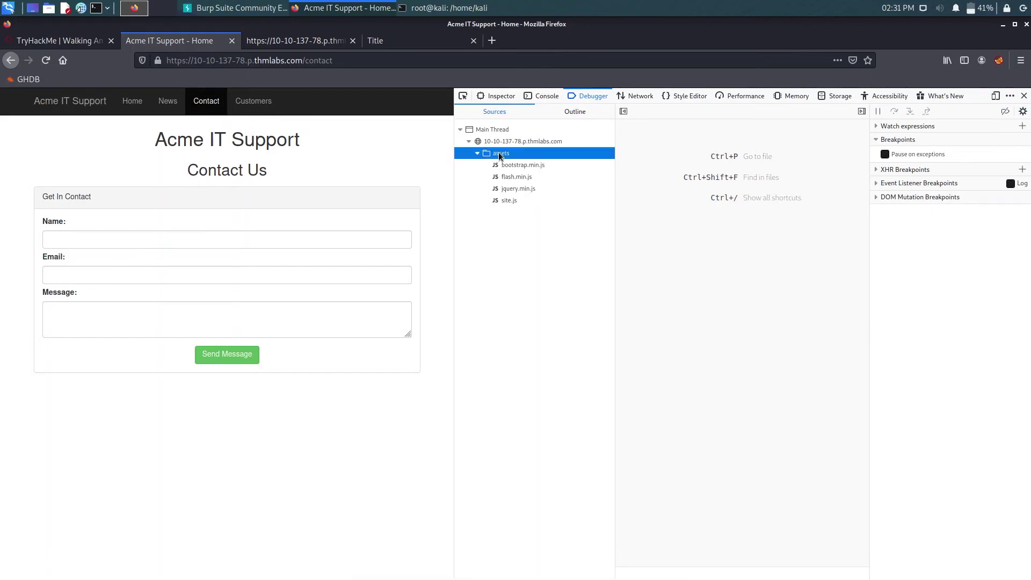
left_click(507, 177)
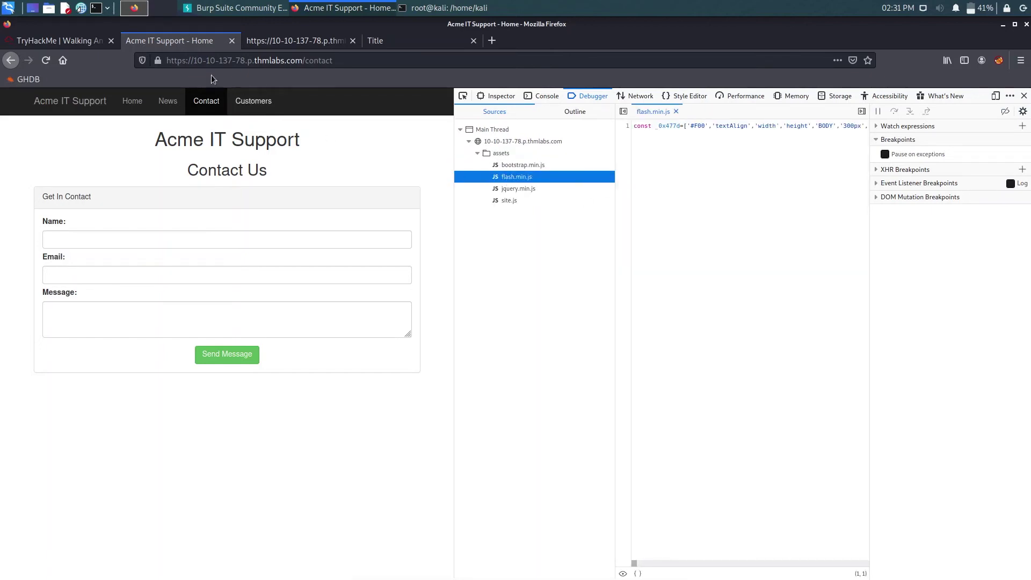
- Scroll through the TryHackMe Debugger task instructions
left_click(77, 46)
scroll(437, 250, "down", 2)
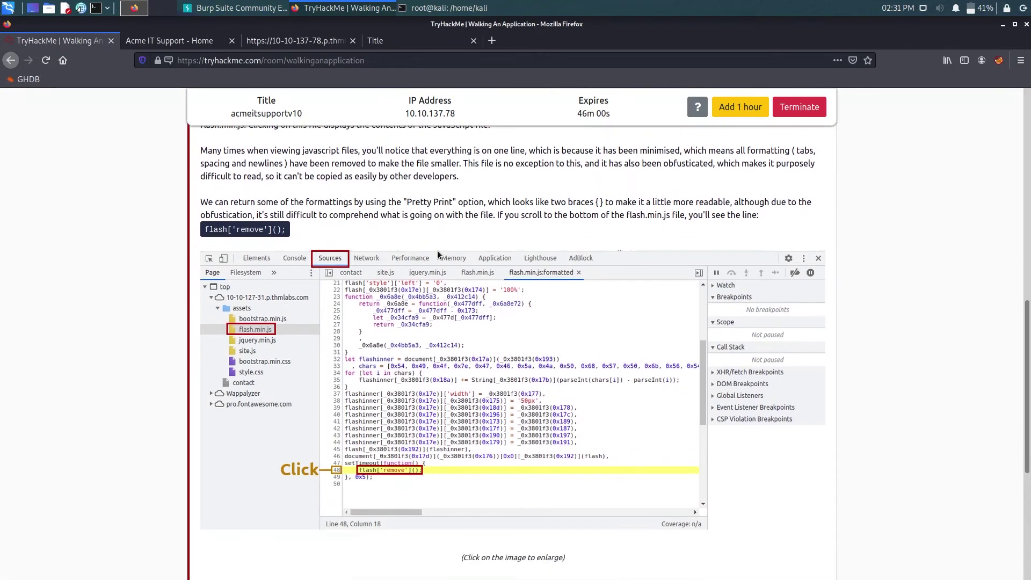
scroll(437, 250, "up", 3)
scroll(437, 250, "up", 1)
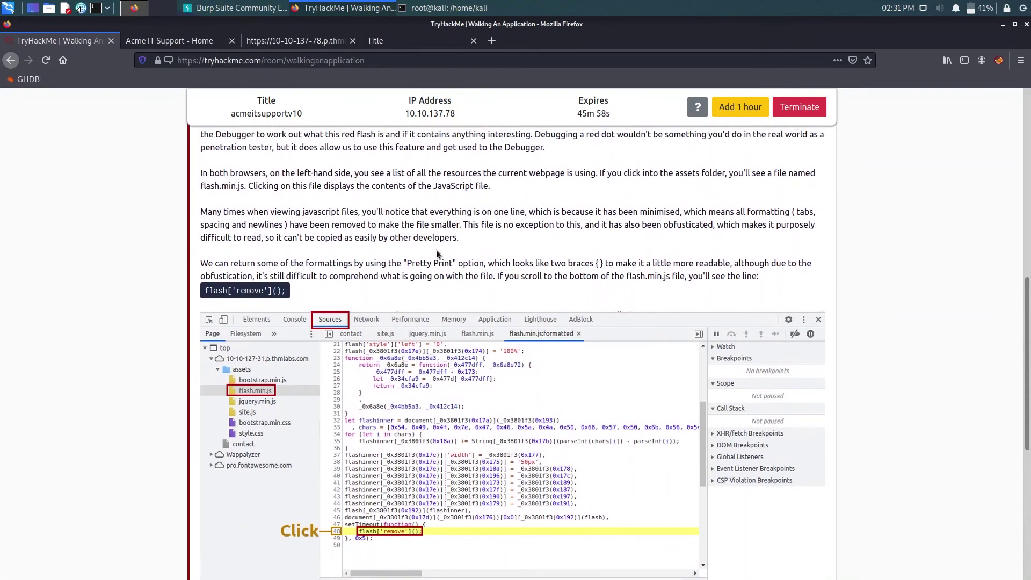
scroll(436, 250, "down", 1)
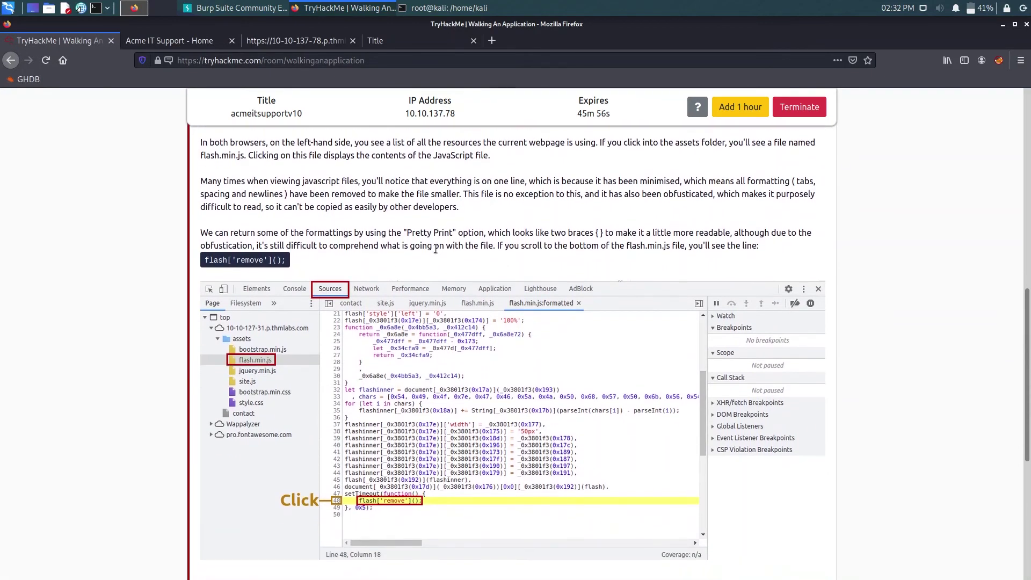
scroll(435, 249, "down", 5)
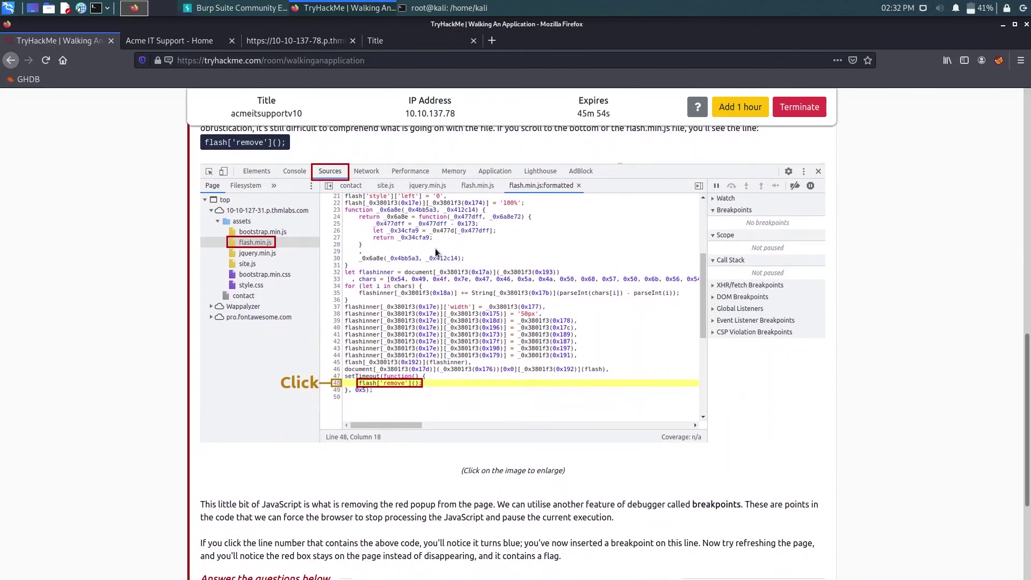
scroll(436, 250, "up", 3)
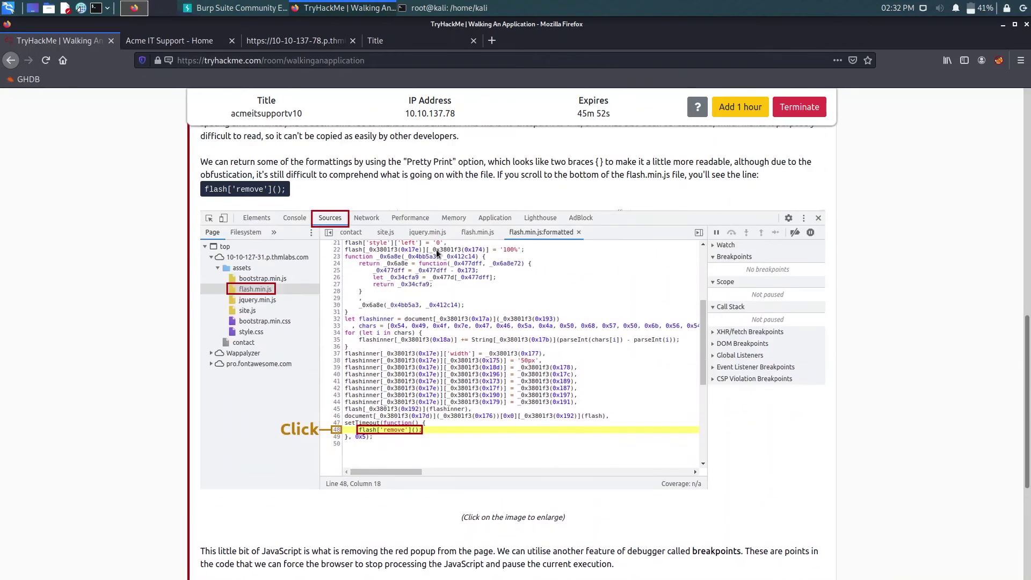
scroll(436, 252, "up", 6)
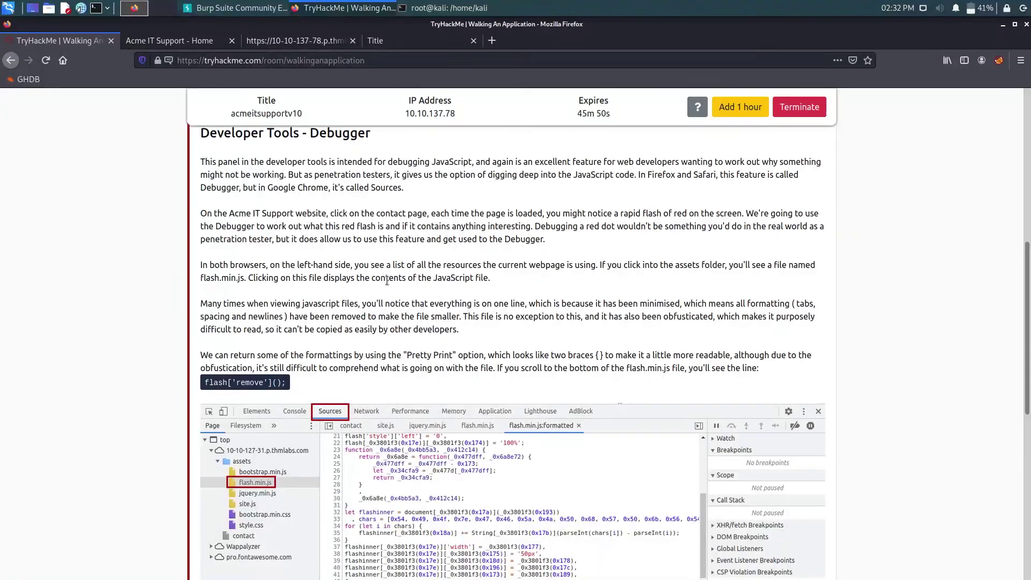
- Back on the Acme contact page, pretty-print the minified flash.min.js
left_click(172, 42)
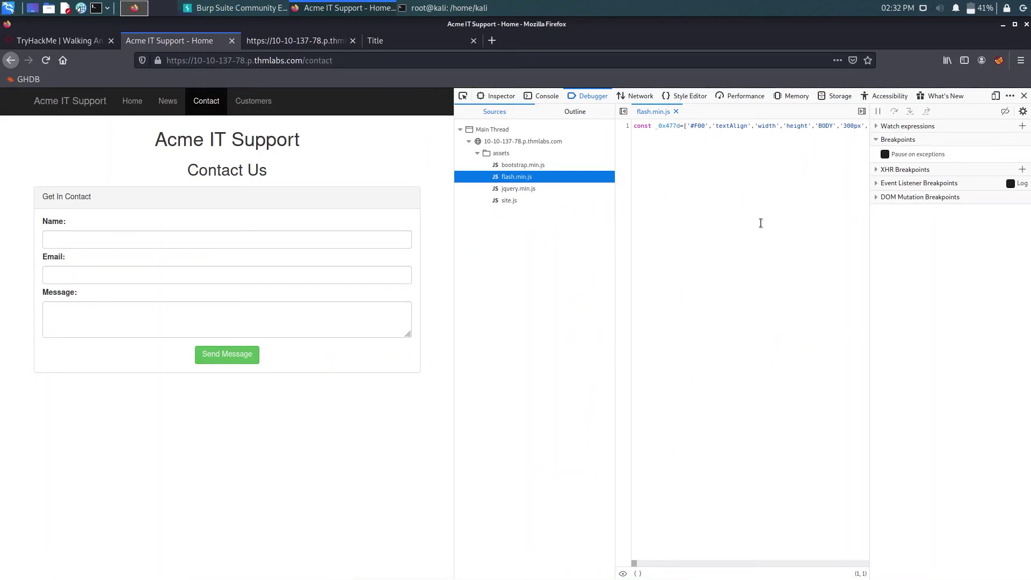
left_click_drag(668, 127, 884, 125)
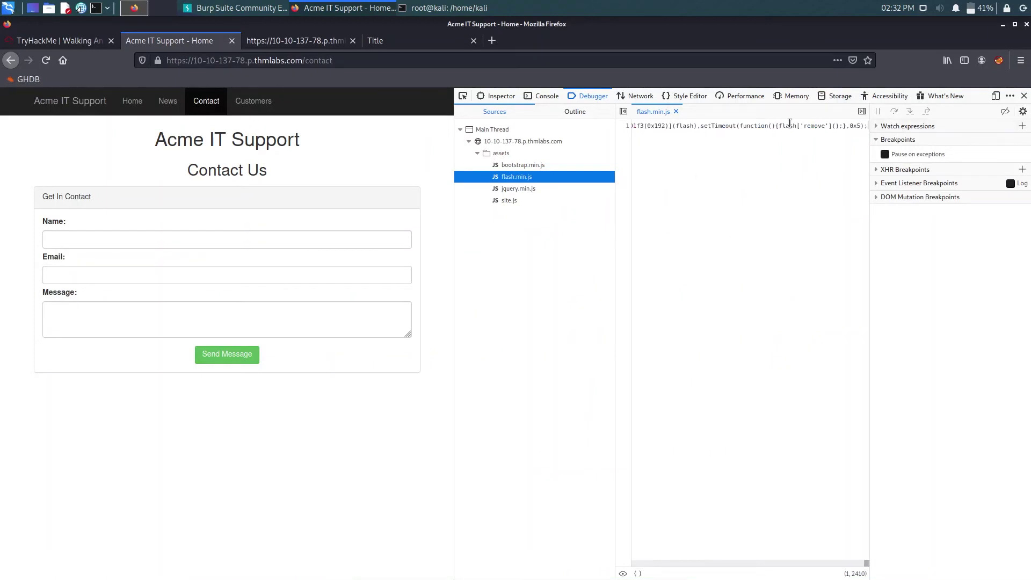
left_click_drag(790, 126, 854, 126)
left_click(737, 222)
left_click(638, 574)
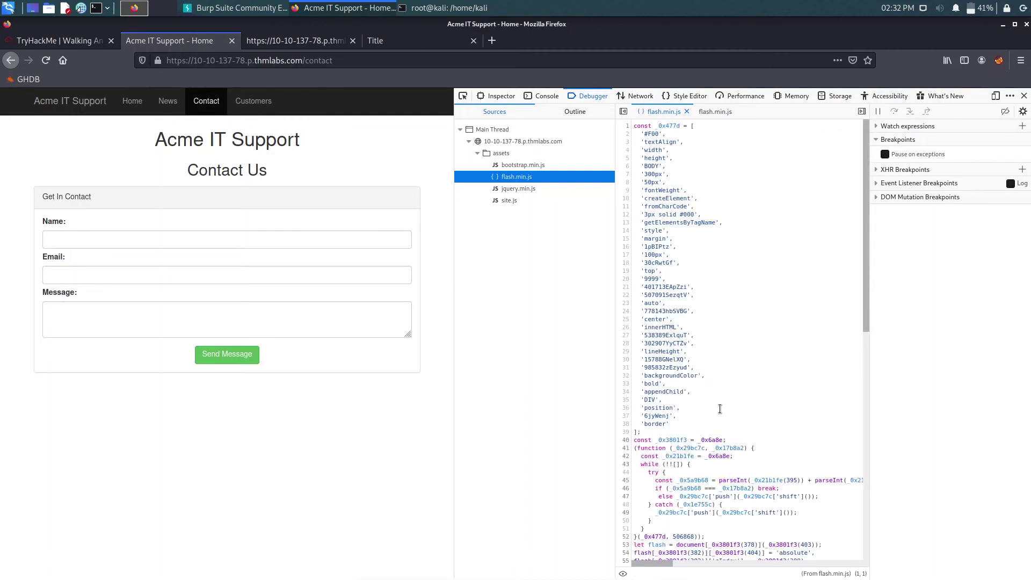
- Set a breakpoint on line 108's flash['remove']() and reload the contact page
scroll(719, 401, "down", 10)
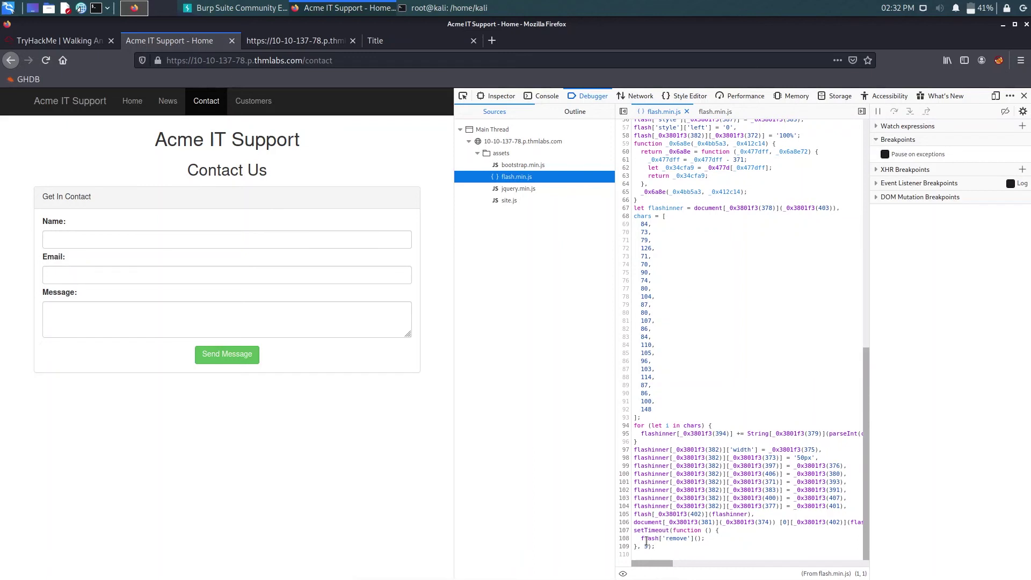
left_click_drag(646, 540, 708, 540)
left_click(725, 541)
left_click(624, 538)
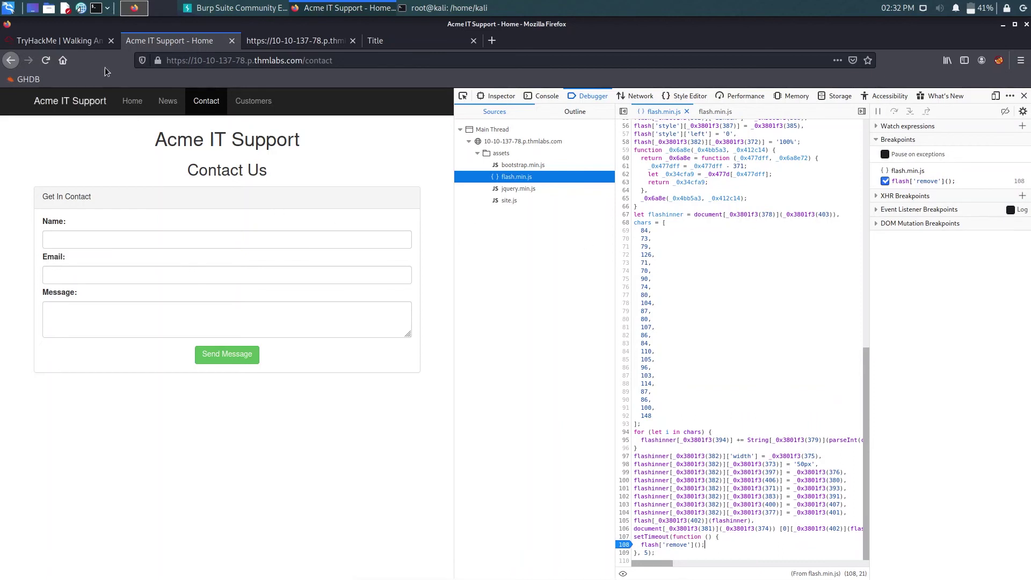
left_click(45, 60)
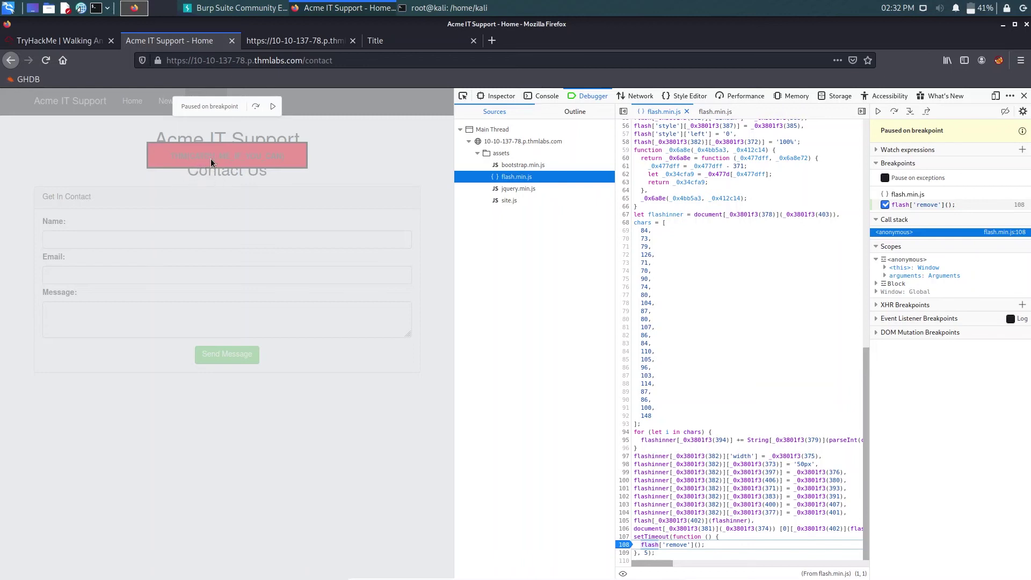
- Submit THM{CATCH_ME_IF_YOU_CAN} as the red-box flag and expand Task 6 Developer Tools - Network
left_click(73, 39)
scroll(336, 288, "down", 15)
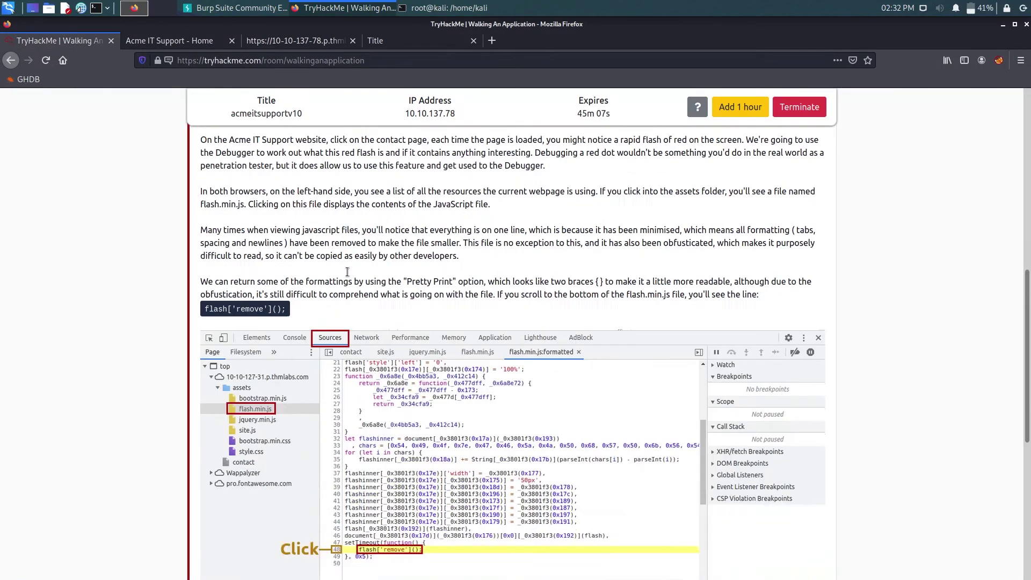
left_click(303, 434)
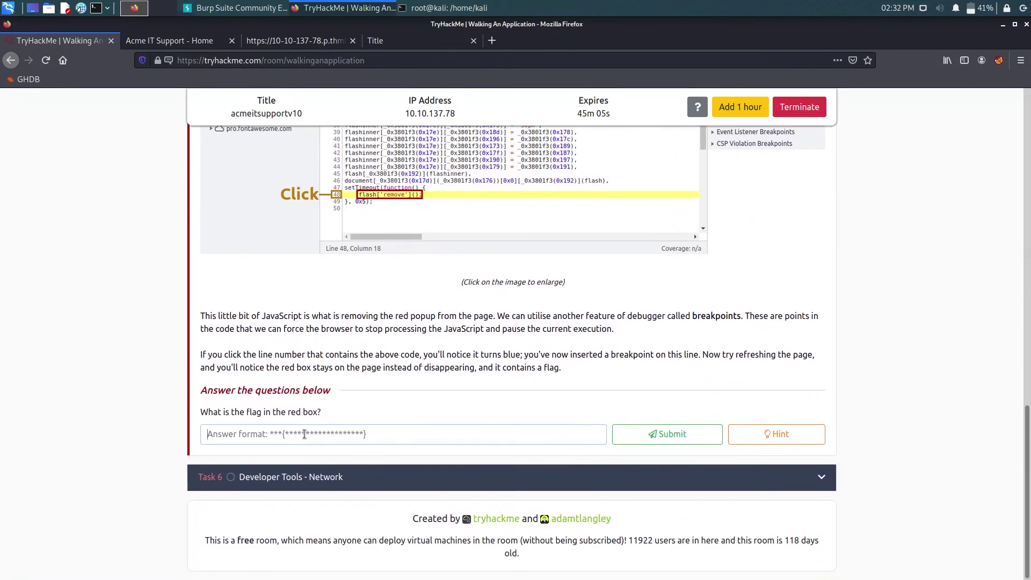
type("THM{}")
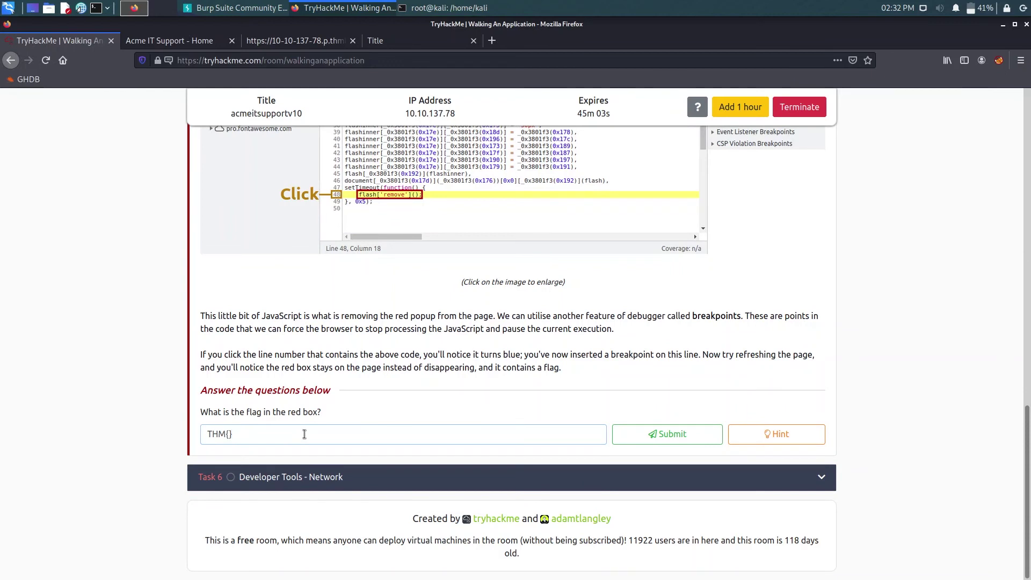
type("CATCH_ME_IF_YOU_CAN")
key("Return")
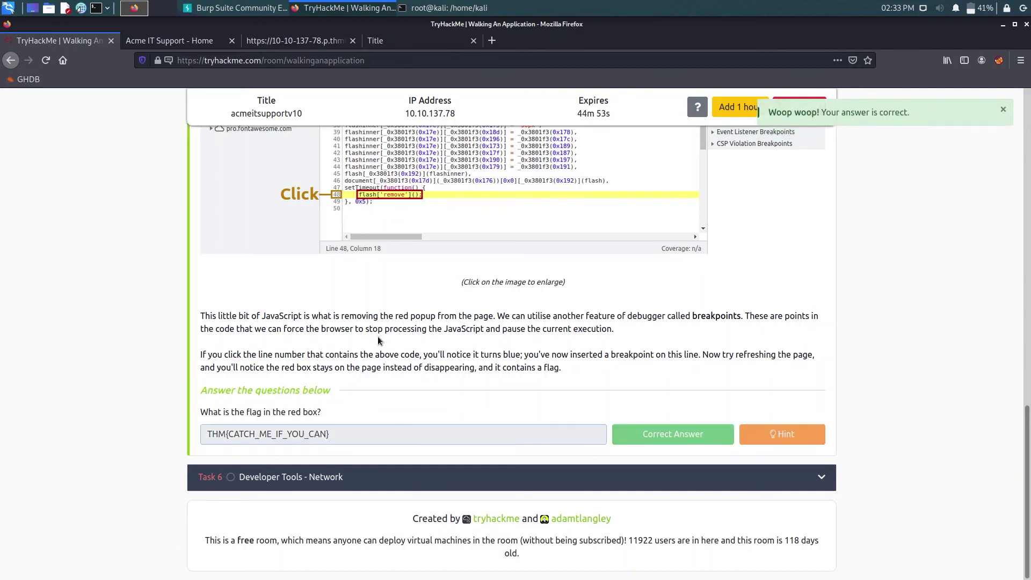
left_click(318, 473)
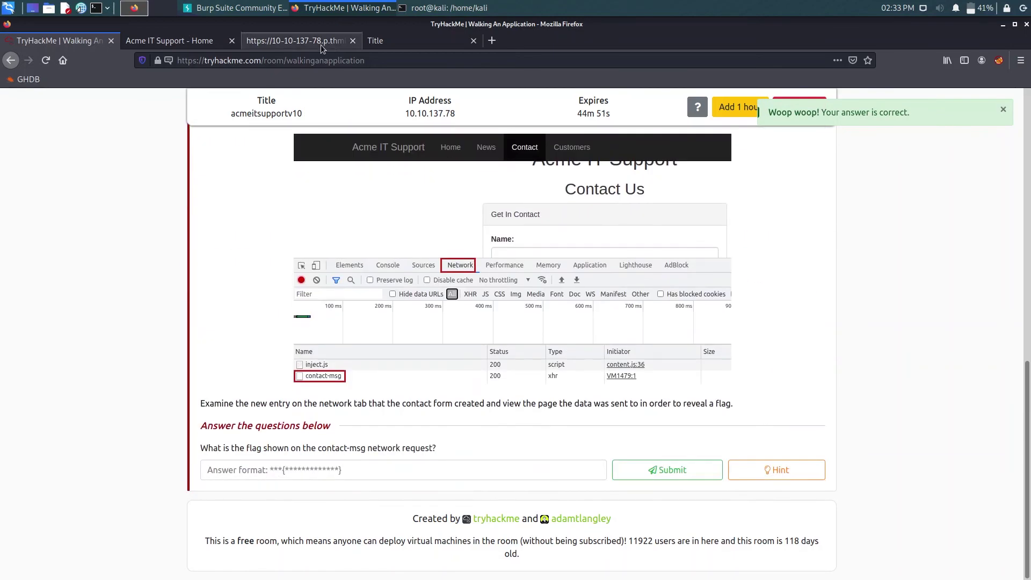
- Clear the line 108 breakpoint, resume the paused contact page script, and return to TryHackMe
left_click(320, 44)
left_click(391, 36)
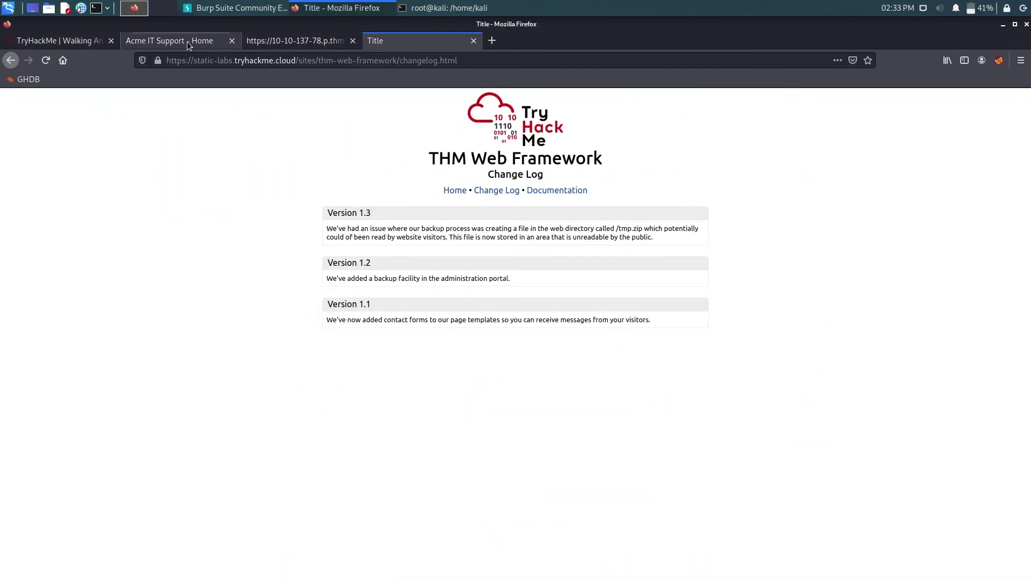
left_click(187, 41)
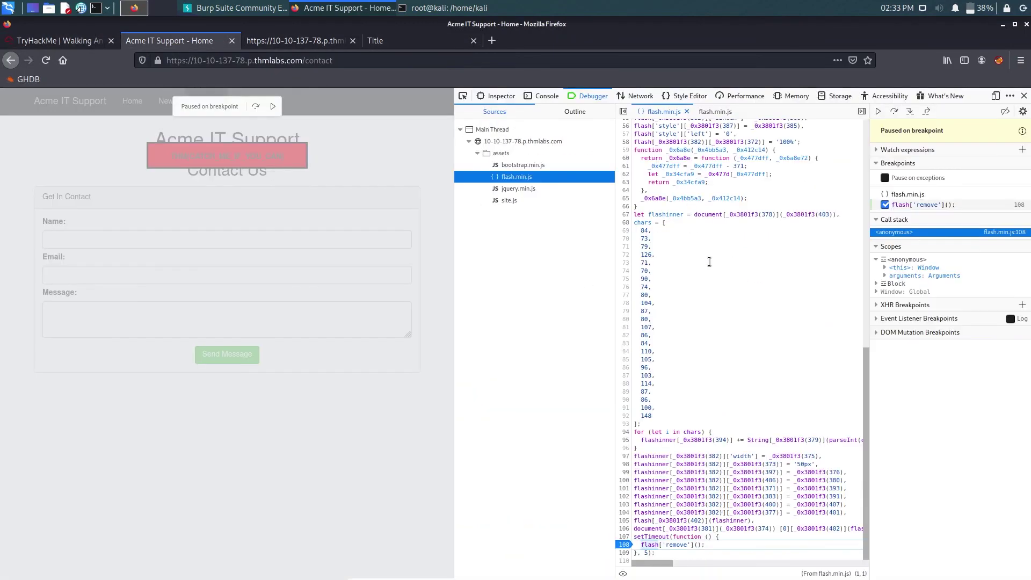
left_click(624, 545)
left_click(257, 107)
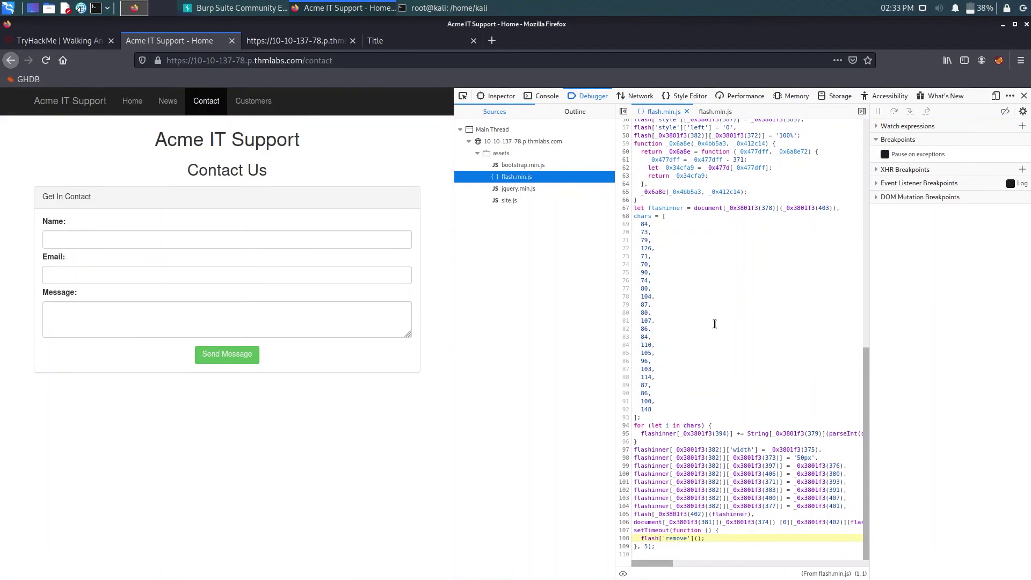
left_click(66, 45)
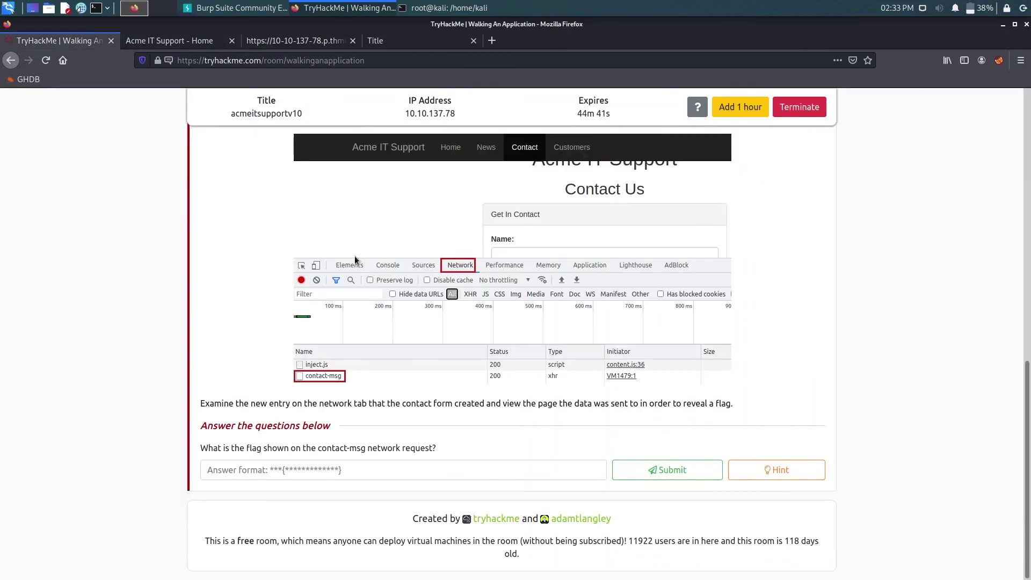
scroll(354, 256, "up", 10)
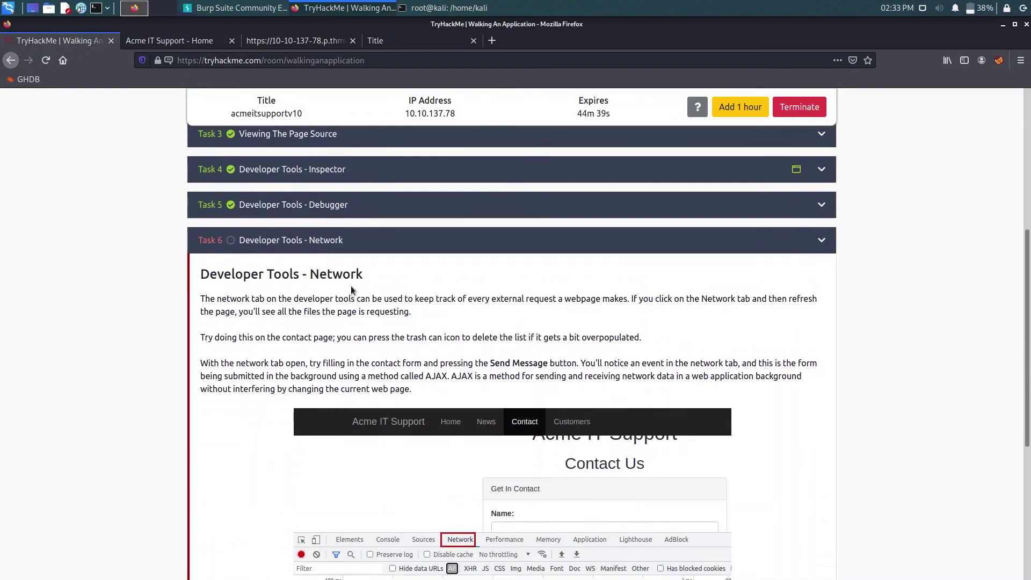
scroll(350, 285, "down", 2)
left_click_drag(364, 245, 286, 240)
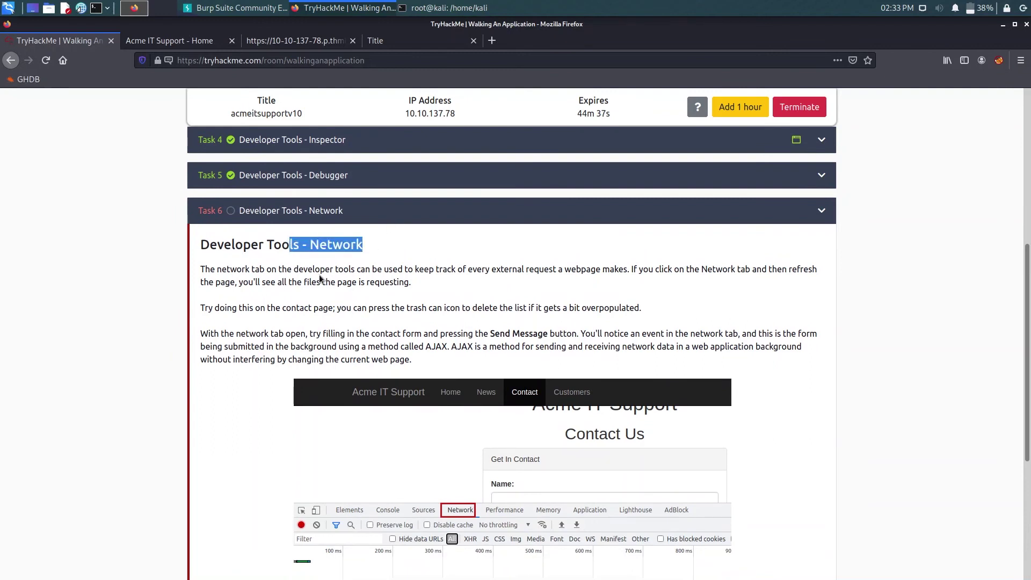
left_click_drag(320, 271, 634, 271)
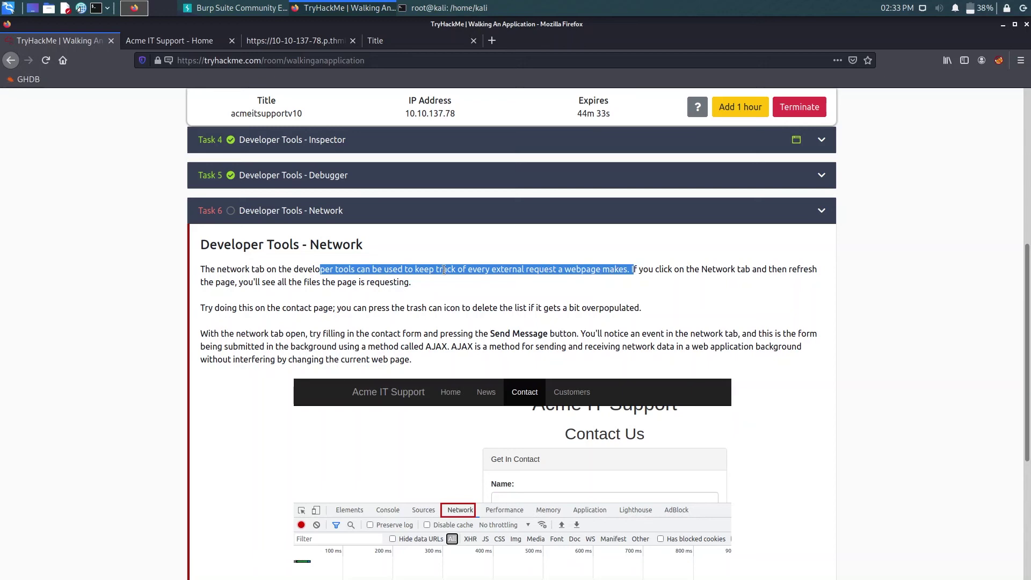
left_click(450, 291)
scroll(429, 279, "down", 5)
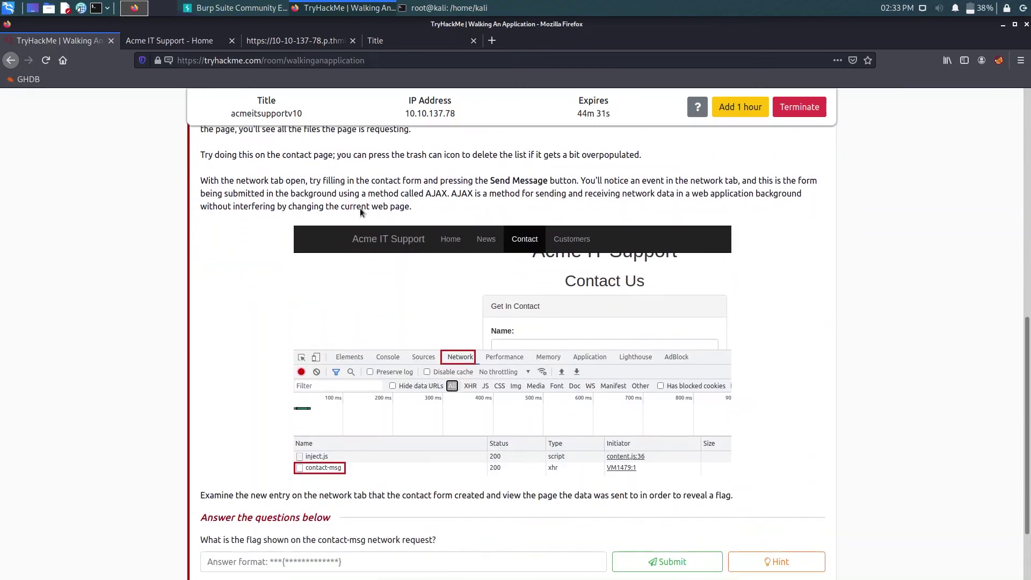
left_click_drag(425, 199, 454, 196)
left_click(471, 193)
scroll(420, 172, "down", 5)
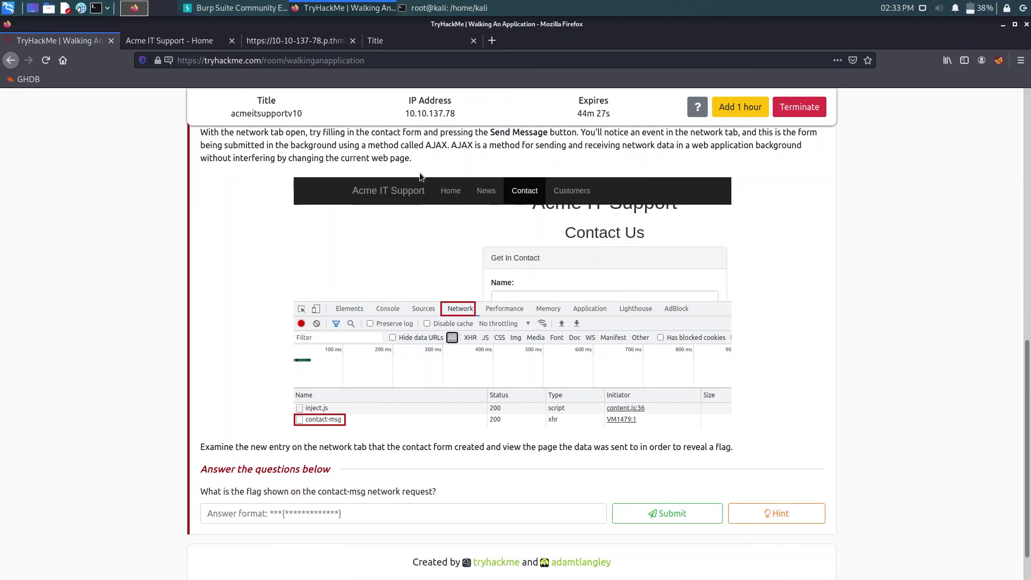
scroll(420, 172, "up", 4)
scroll(418, 171, "up", 2)
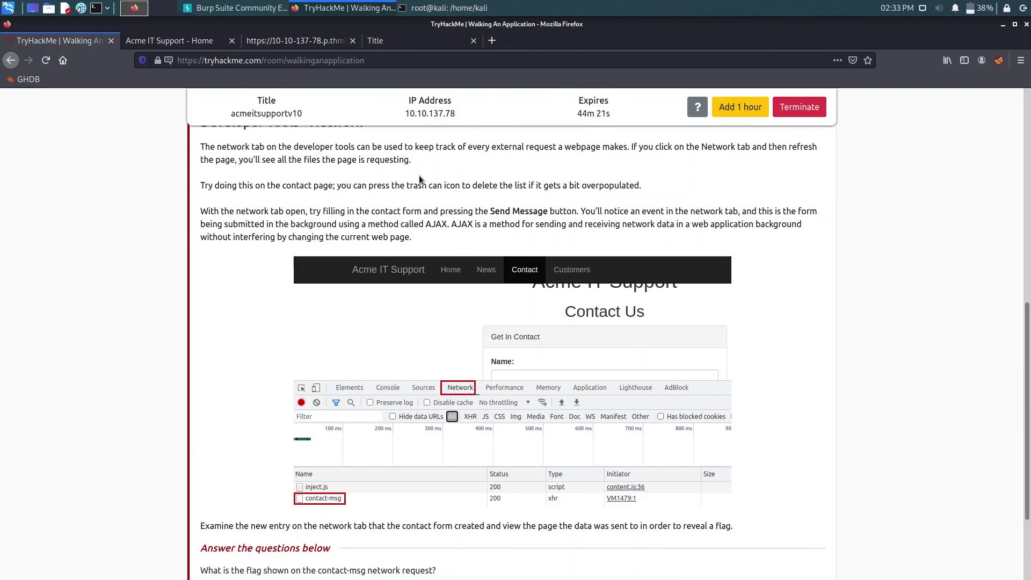
scroll(419, 176, "down", 3)
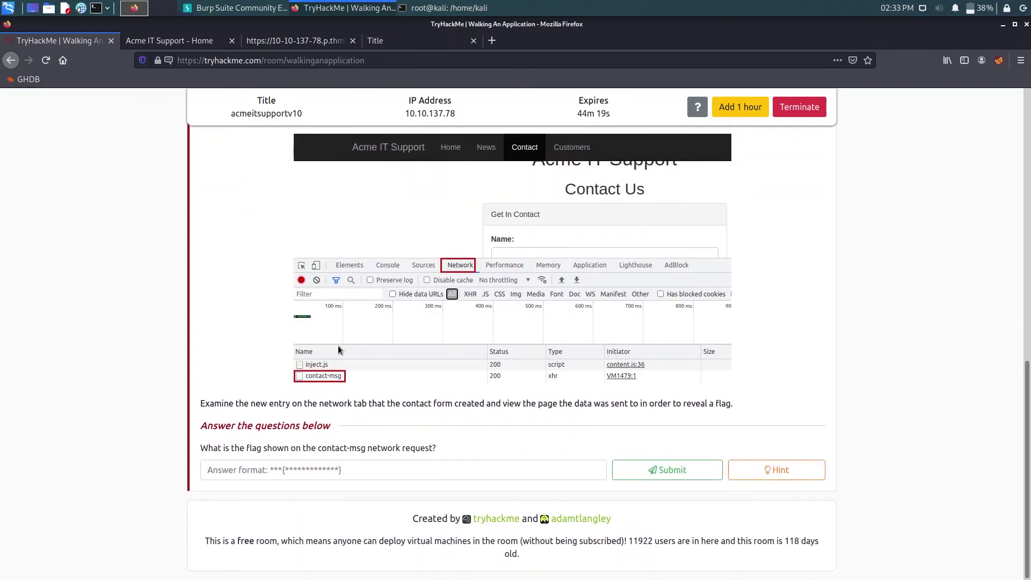
scroll(287, 309, "up", 2)
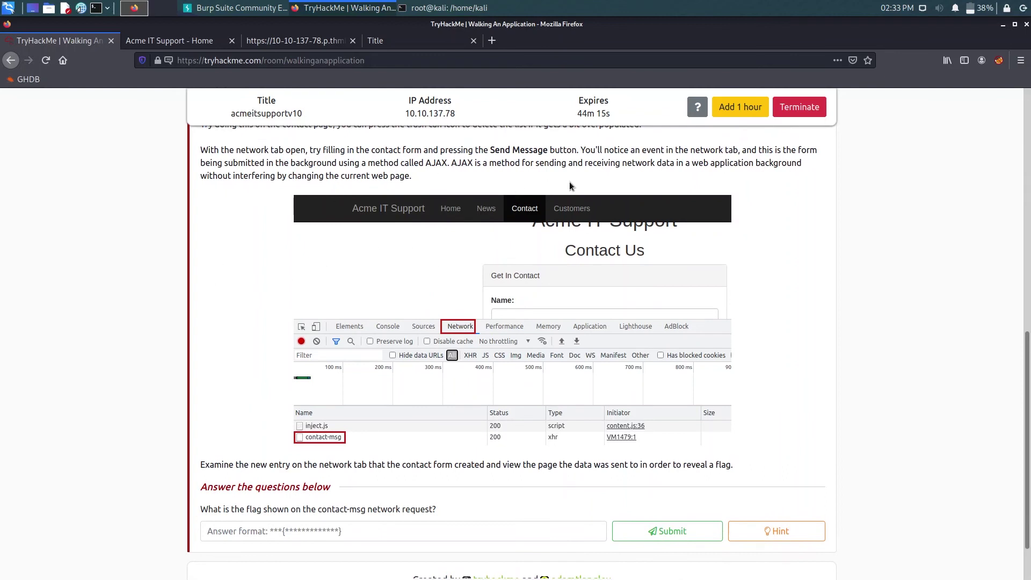
scroll(245, 331, "down", 2)
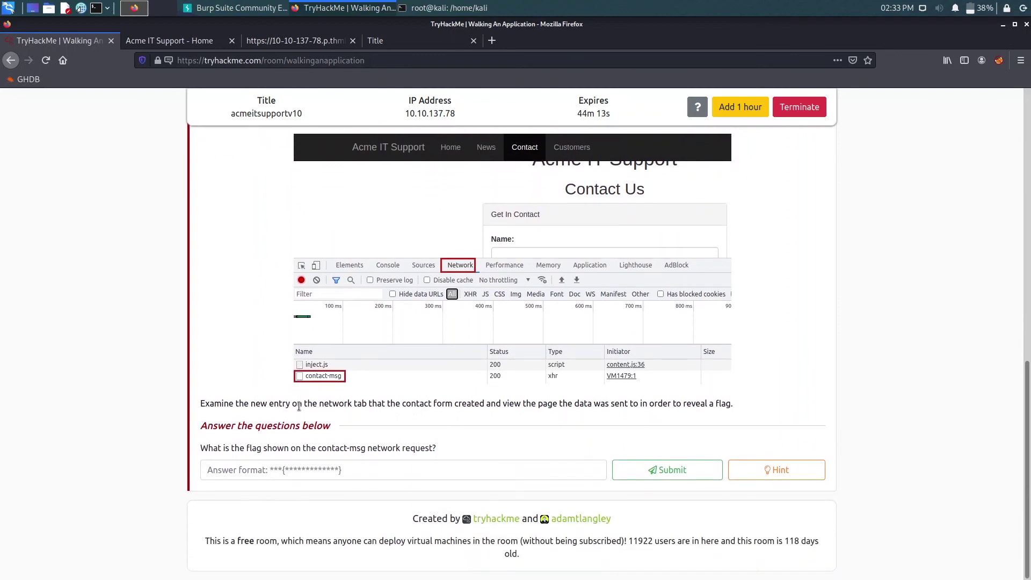
left_click_drag(299, 406, 444, 407)
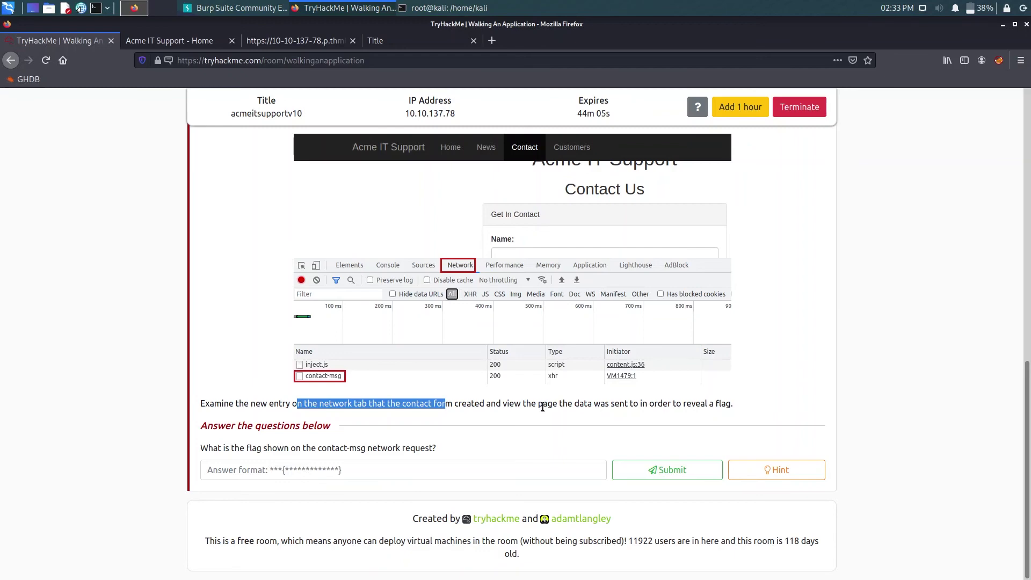
- Reload the Acme contact page and view its 18 requests in the Network panel
left_click(172, 42)
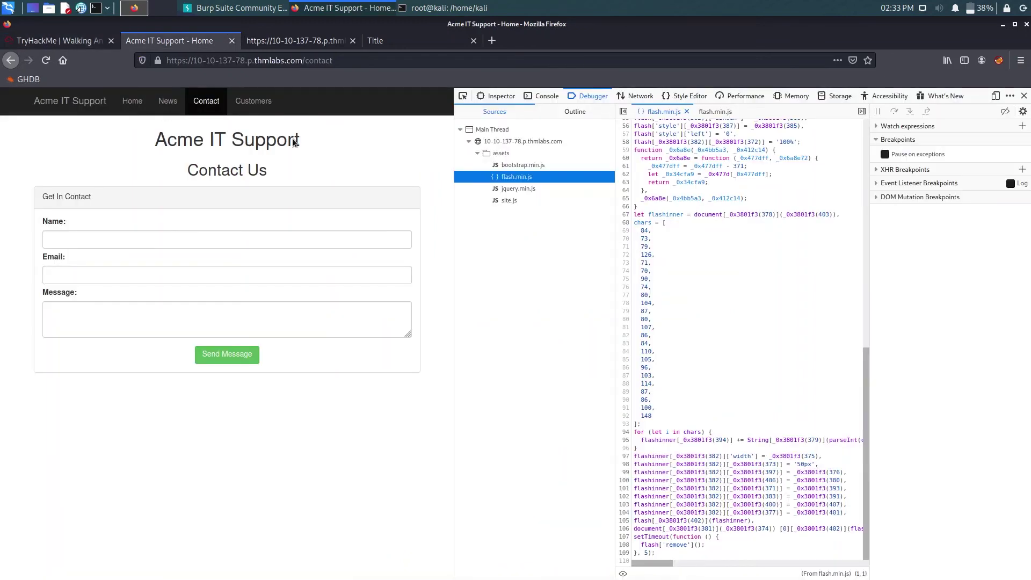
left_click(44, 62)
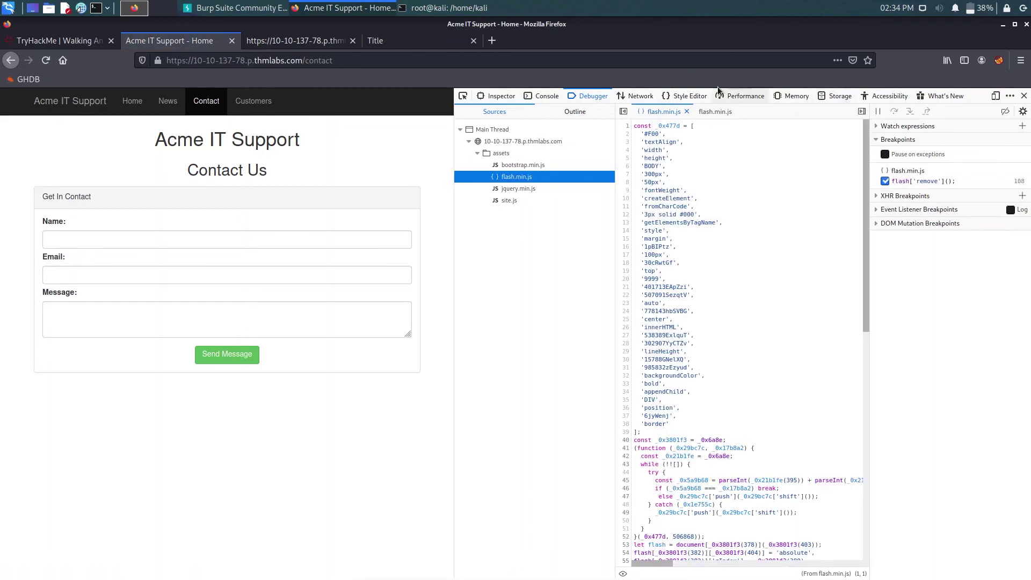
left_click(636, 98)
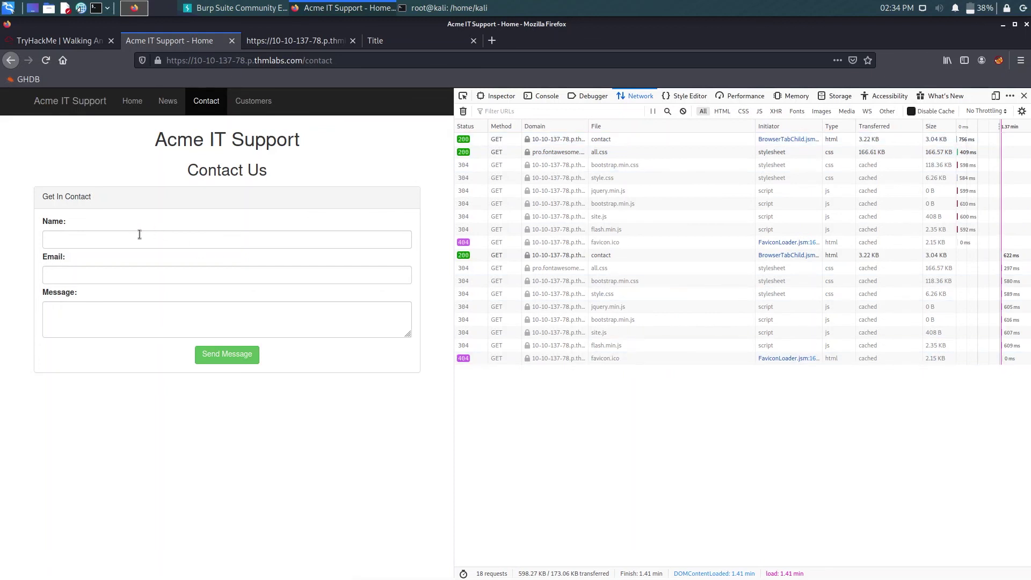
- Enter a name in the contact form's Name field and an e-mail address in Email
left_click(140, 235)
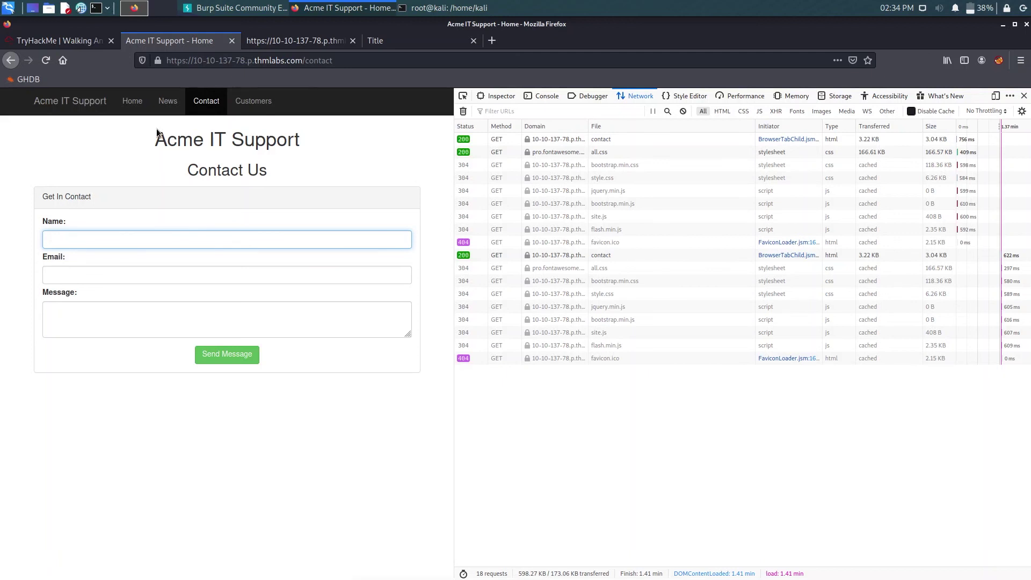
type("sinha")
key("Tab")
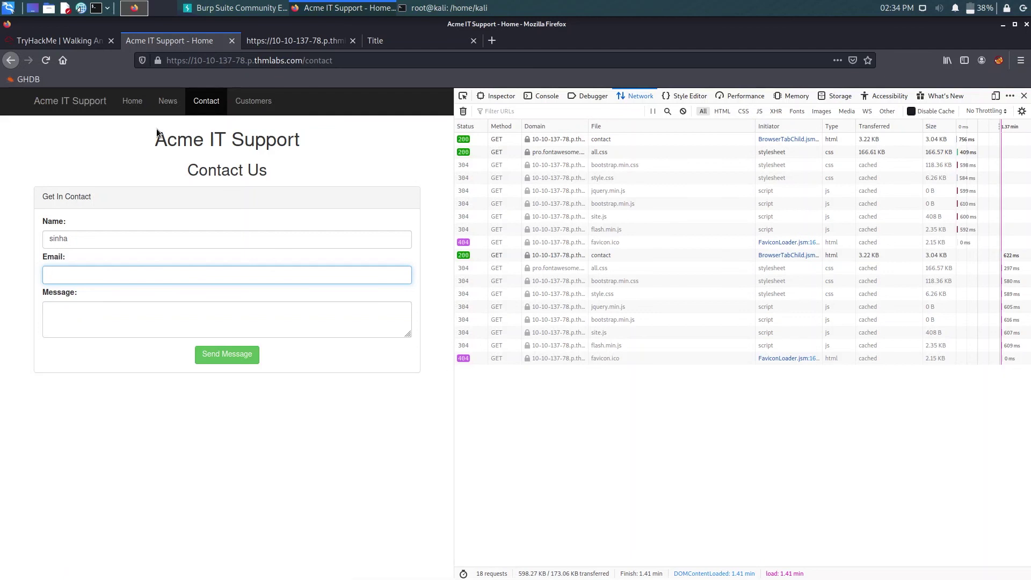
- Fill in an email address and the message 'hi the', send the form, and dismiss the confirmation
type("xys@")
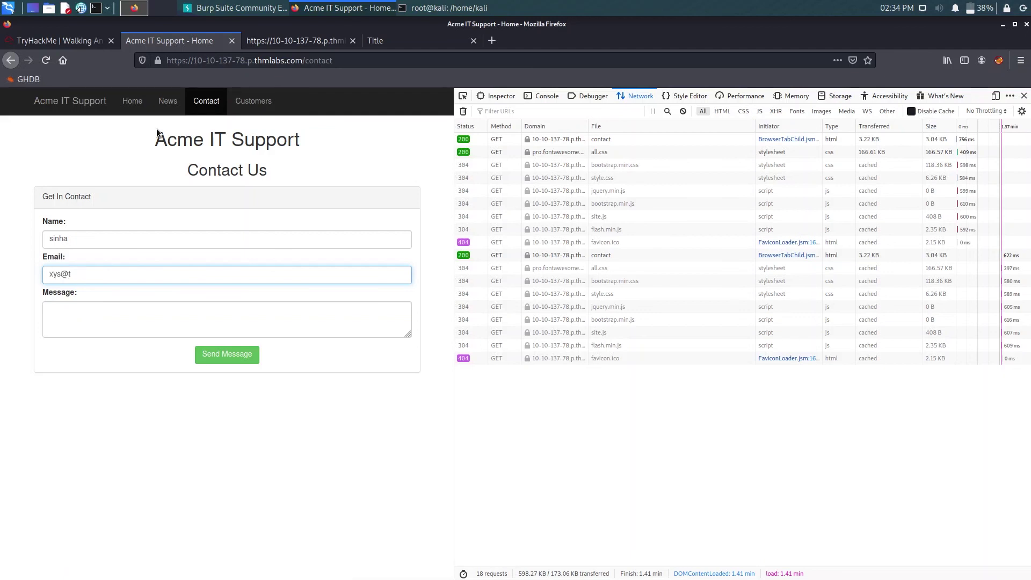
- Fill in an email address and the message 'hi the', send the form, and dismiss the confirmation
- Enter a name in the contact form's Name field and an e-mail address in Email
type("thm.com")
key("Tab")
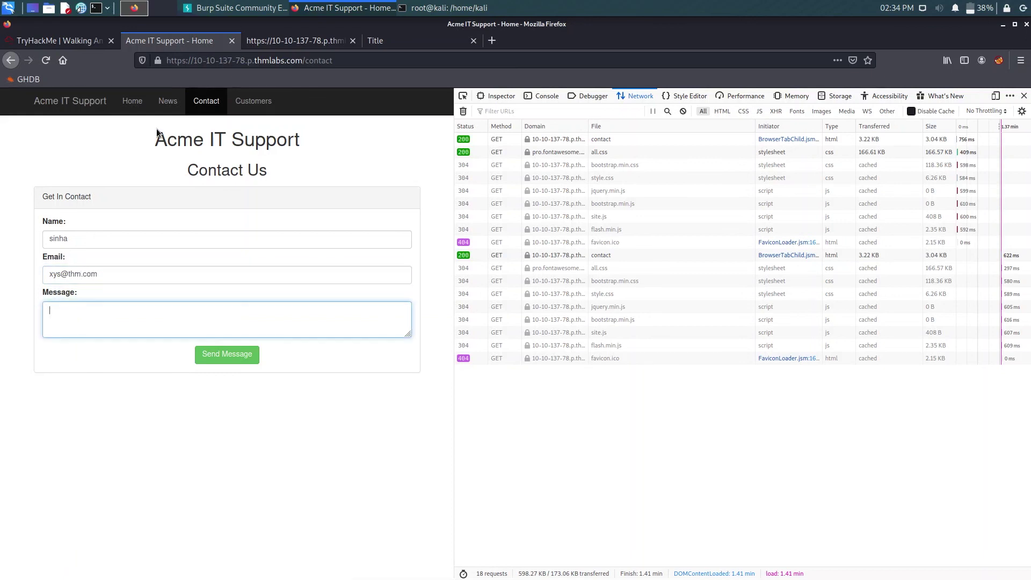
type("hi their")
left_click(235, 361)
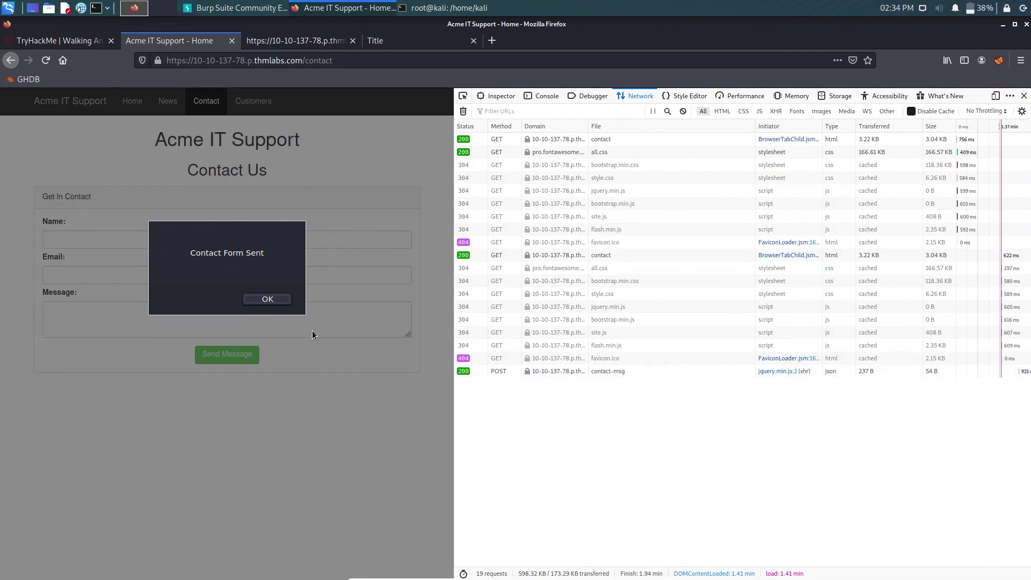
left_click(267, 299)
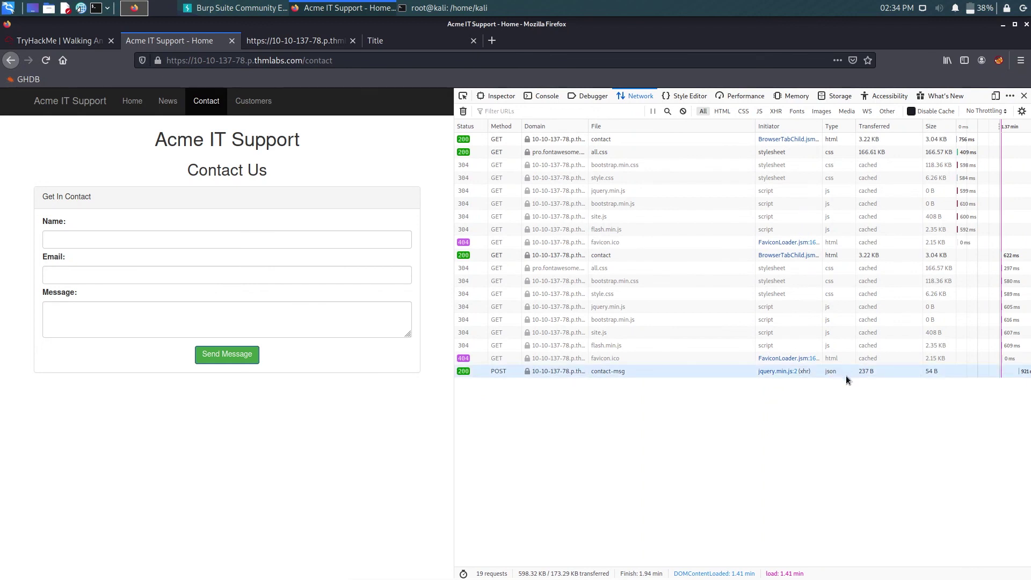
- Open the contact-msg POST's JSON response in its own tab and select the flag THM{GOT_AJAX_FLAG}
left_click(845, 372)
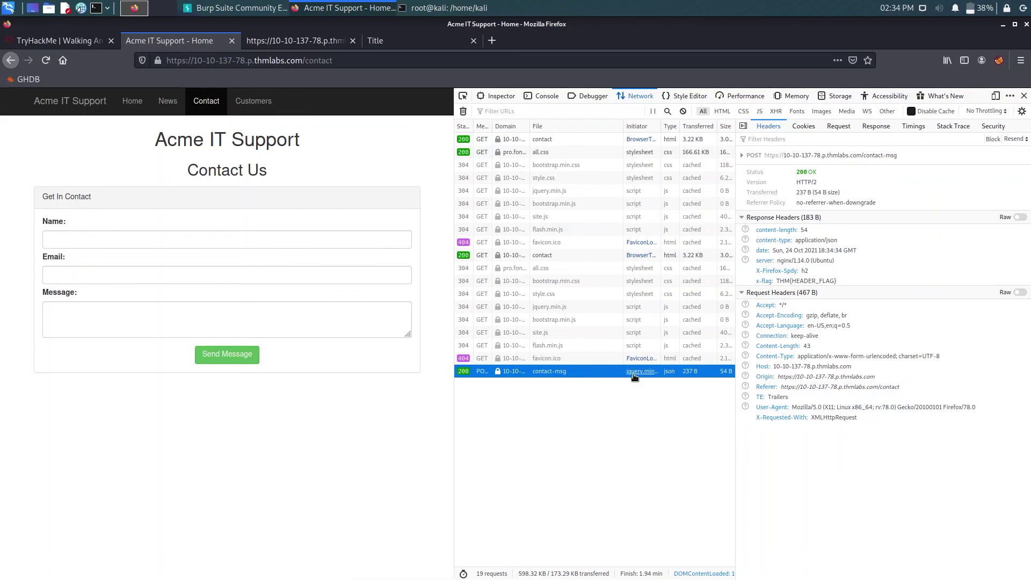
left_click(634, 376)
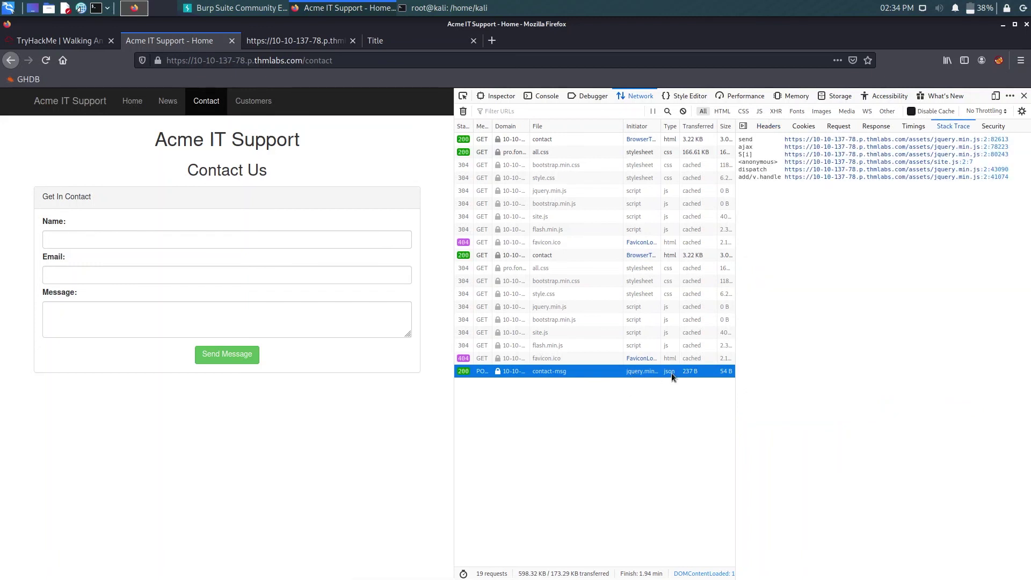
double_click(698, 375)
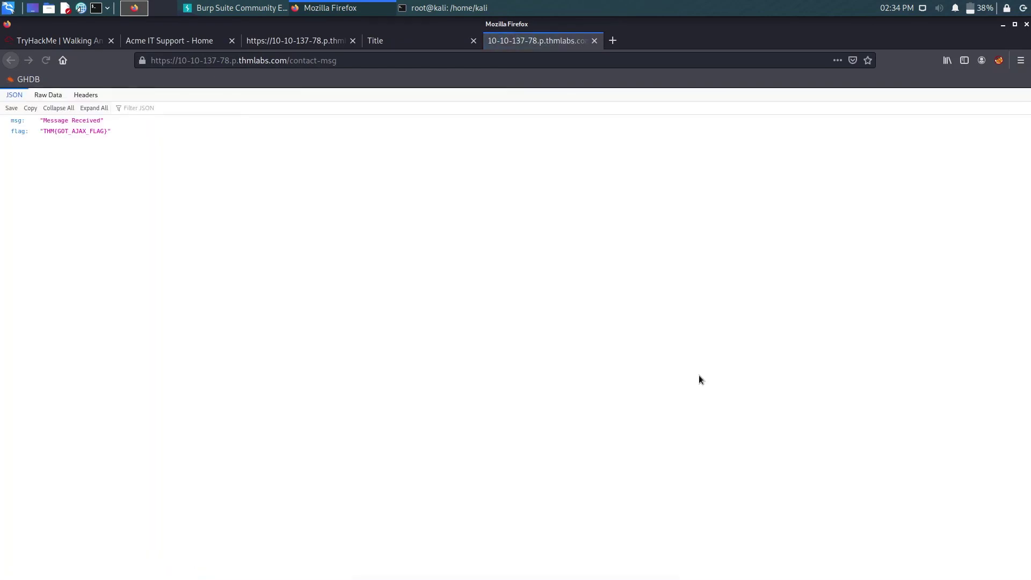
left_click(422, 36)
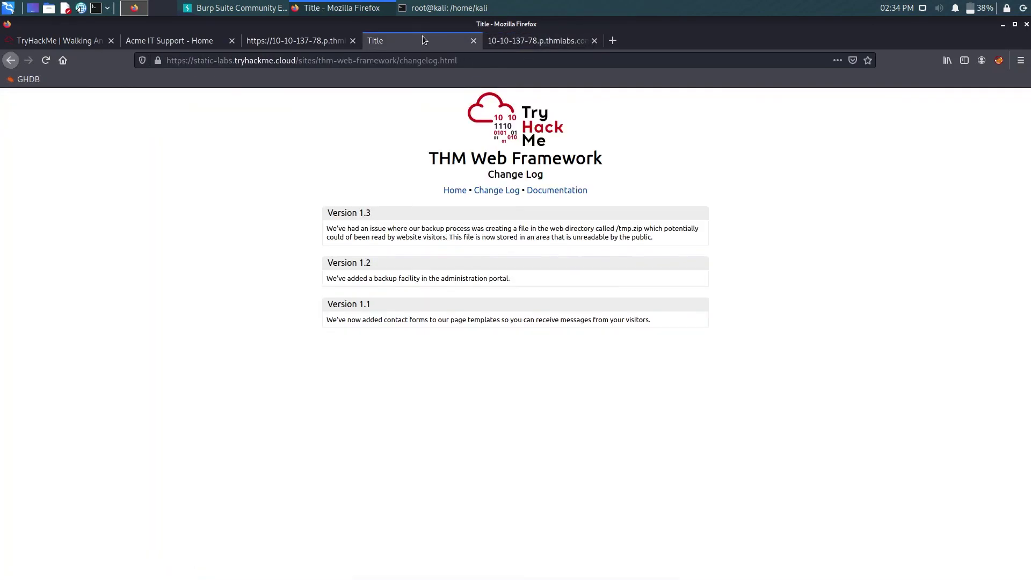
left_click(187, 41)
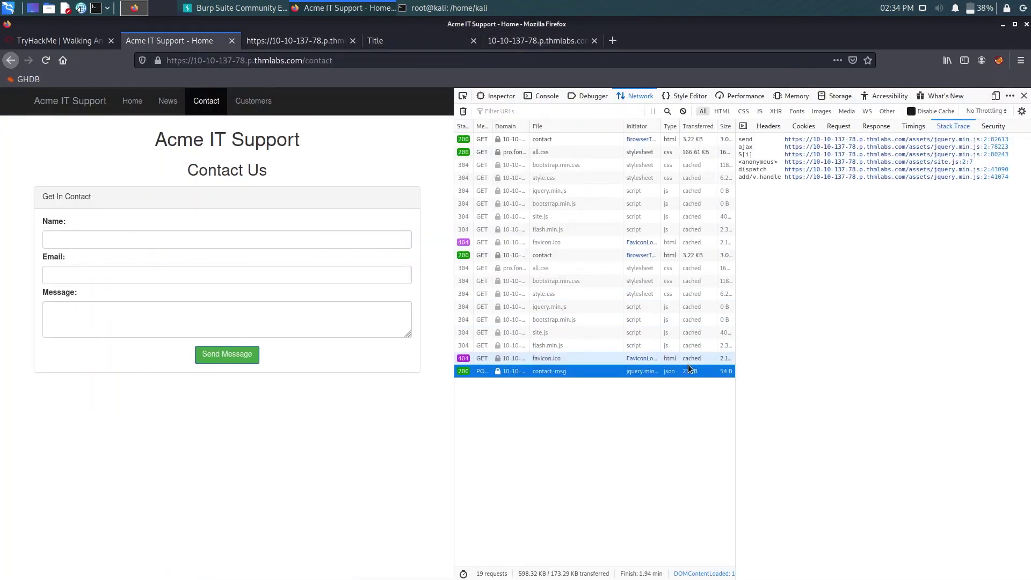
left_click(554, 42)
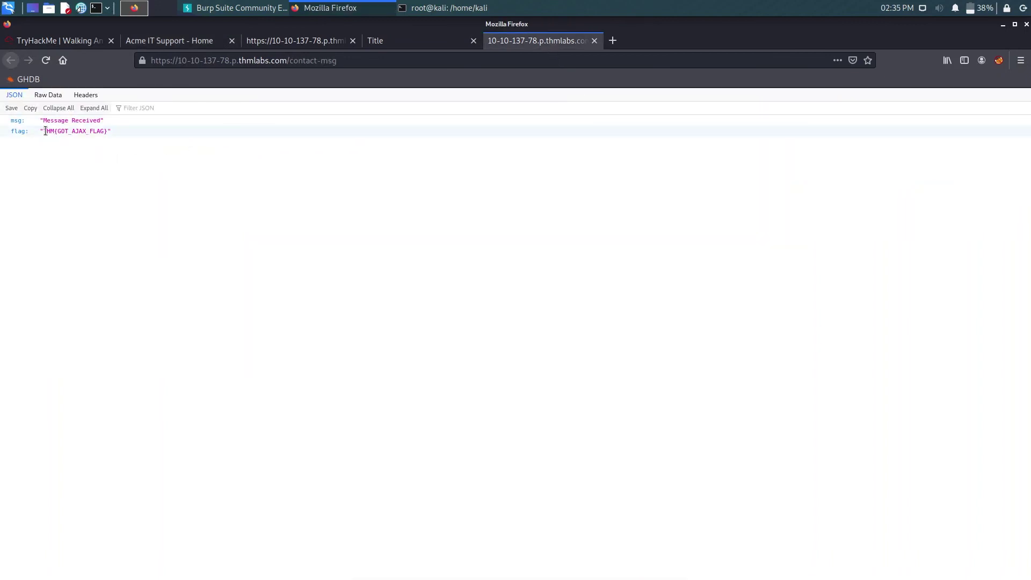
left_click_drag(43, 131, 110, 131)
key("ctrl+c")
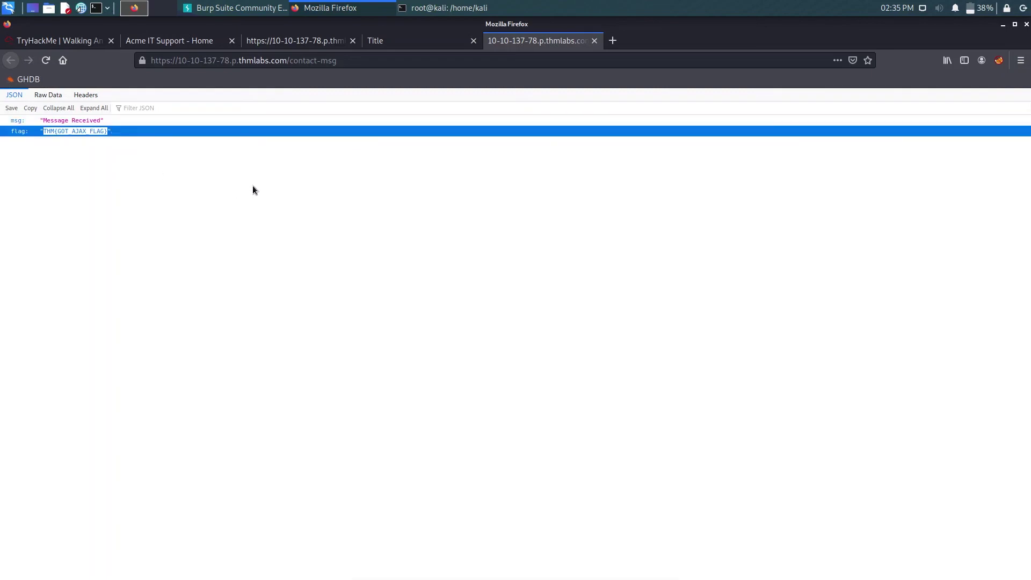
- Inspect the contact-msg headers to find the x-flag value THM{HEADER_FLAG}, then return to the room
left_click(339, 40)
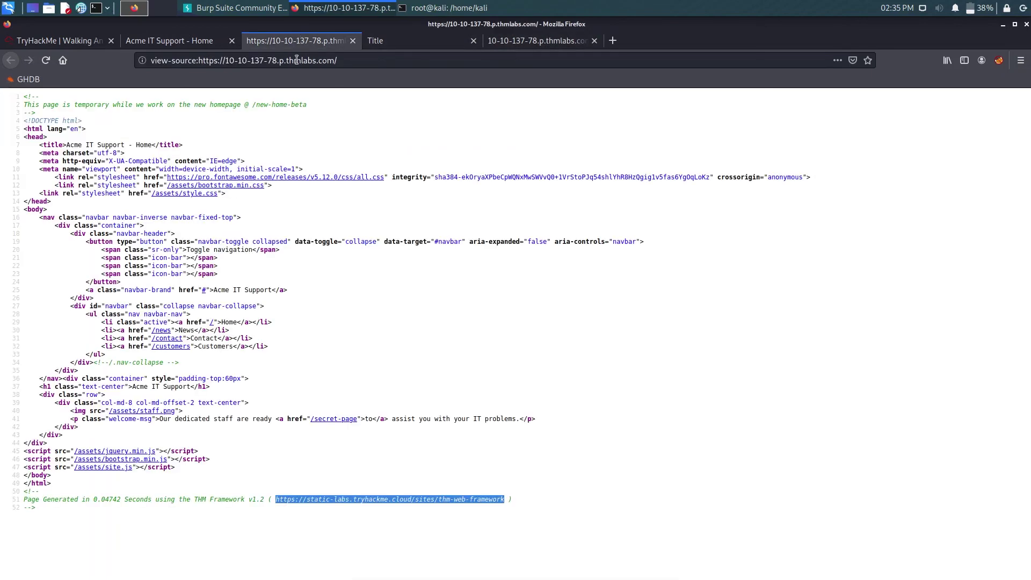
left_click(161, 40)
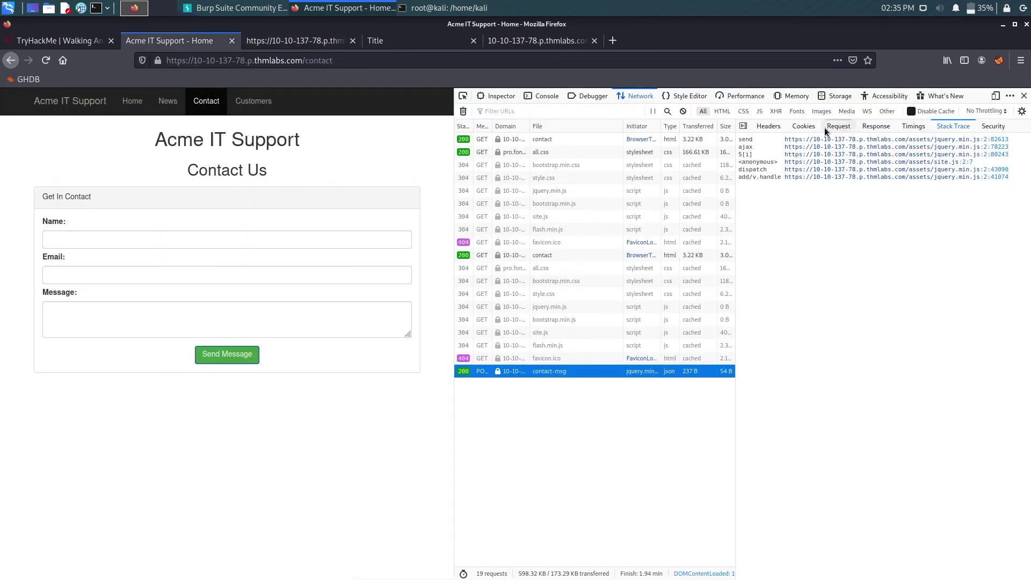
left_click(785, 129)
left_click(765, 129)
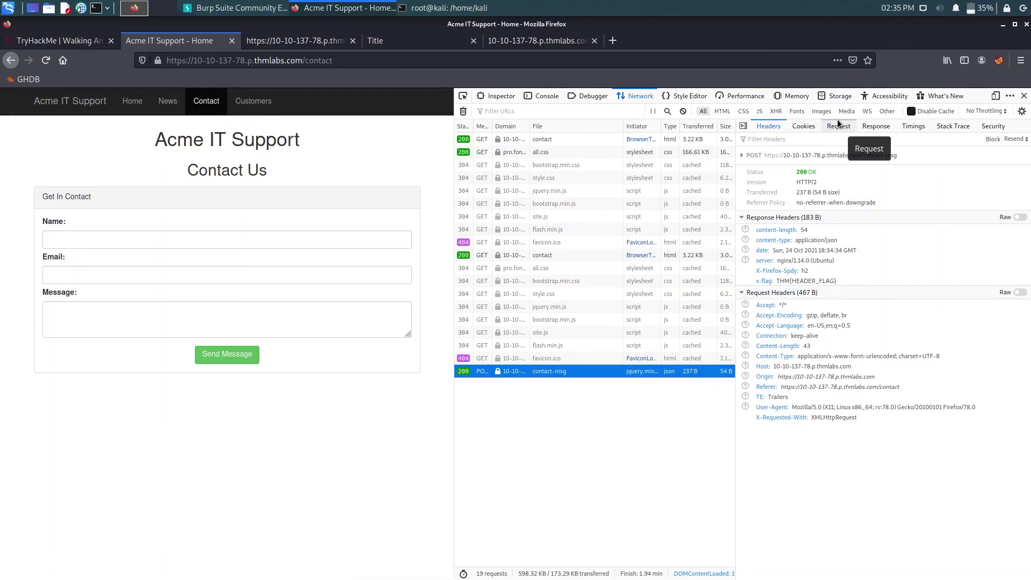
left_click_drag(775, 283, 844, 284)
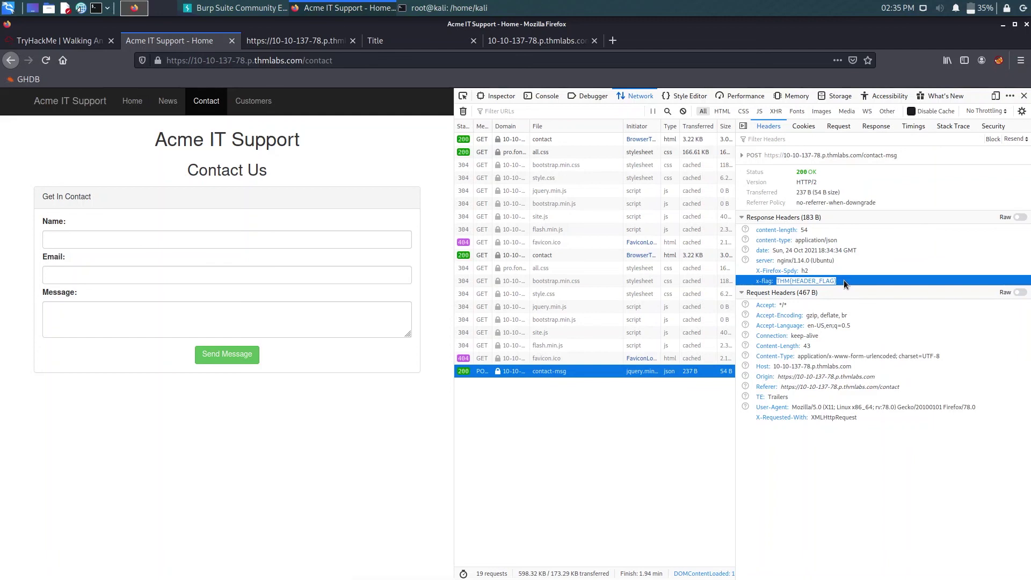
left_click(522, 37)
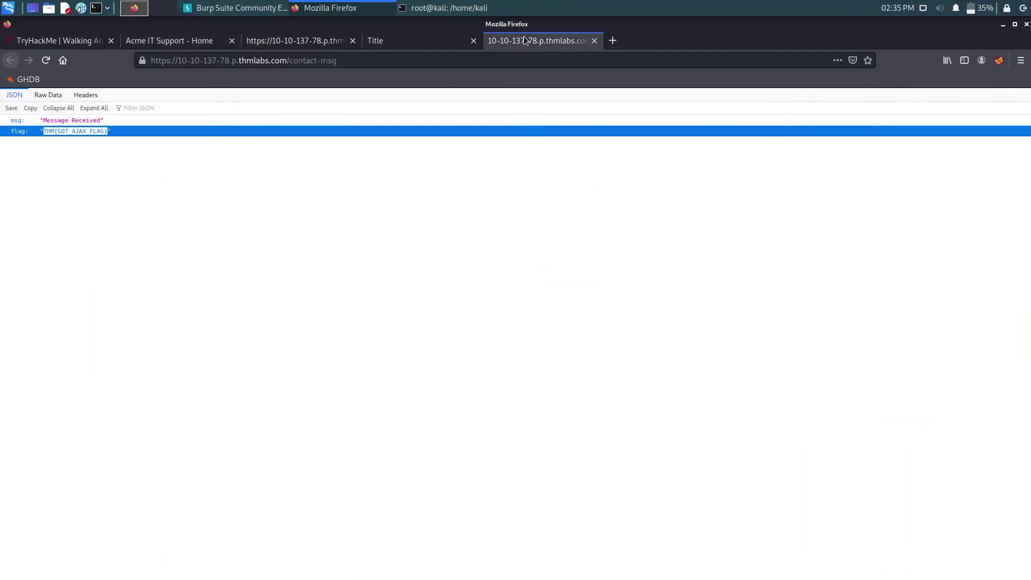
left_click(53, 41)
- Paste THM{GOT_AJAX_FLAG} as the answer, submit it, and close the Congratulations message
left_click(287, 462)
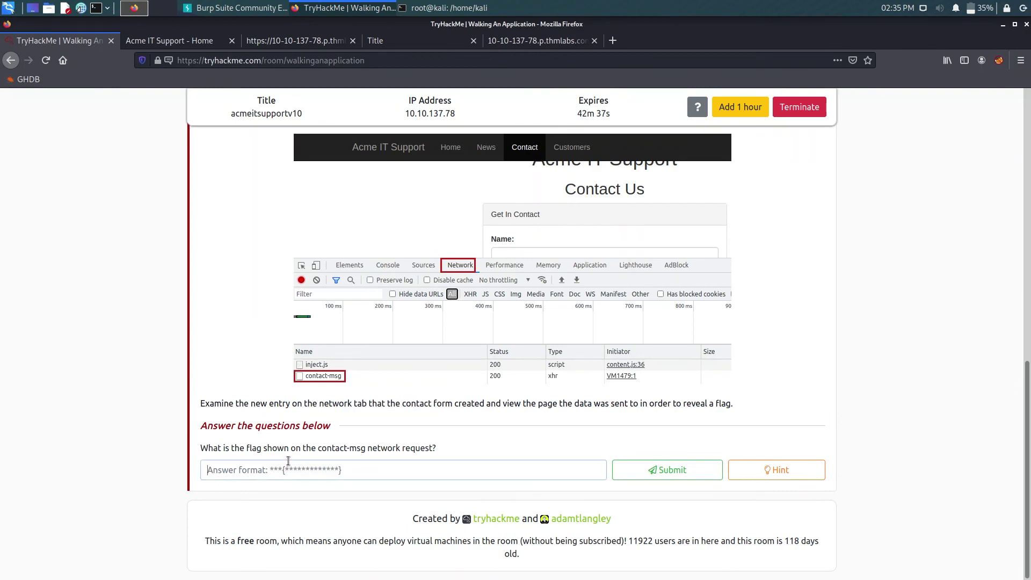
key("ctrl+v")
left_click(642, 469)
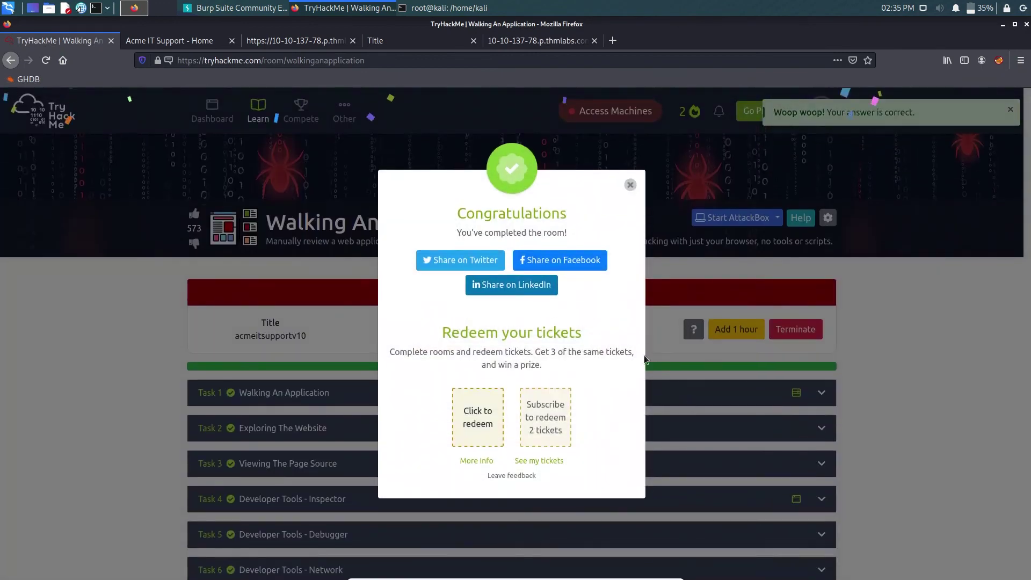
left_click(629, 169)
scroll(678, 253, "down", 15)
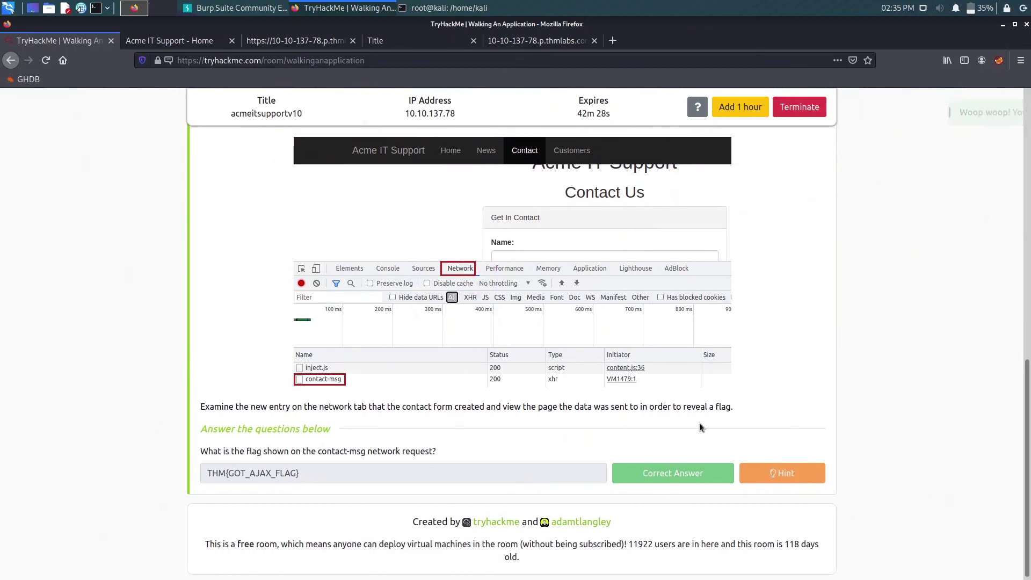
scroll(699, 423, "up", 15)
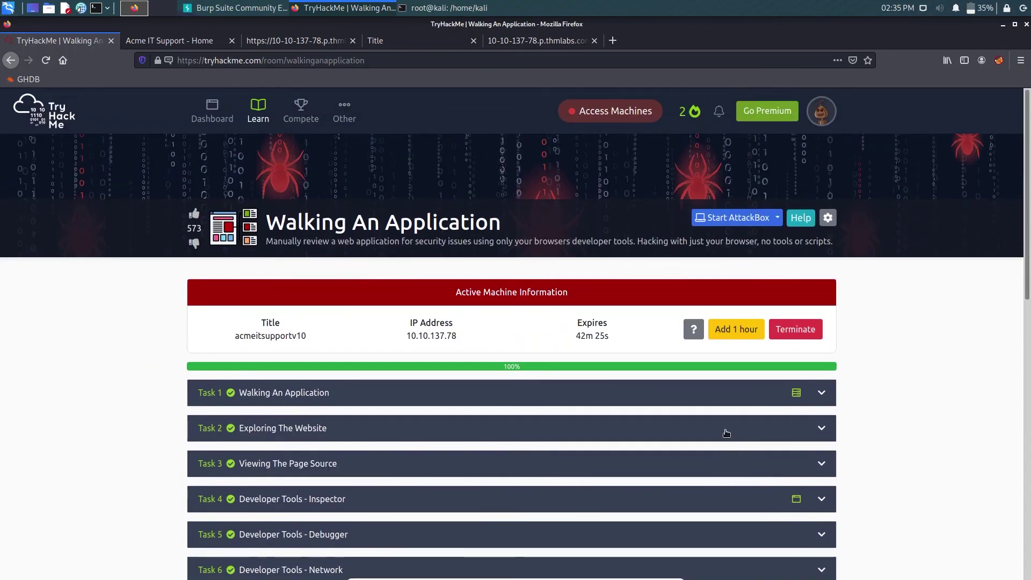
- Go back to the Jr Penetration Tester path, glance at the Content Discovery room, and return
left_click(11, 61)
scroll(429, 306, "down", 3)
left_click(475, 362)
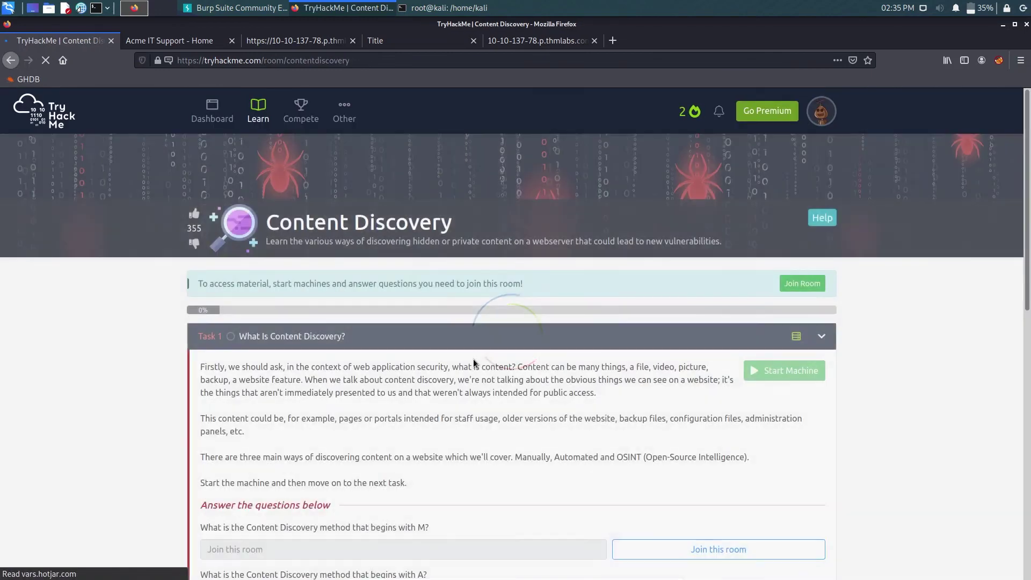
left_click(10, 61)
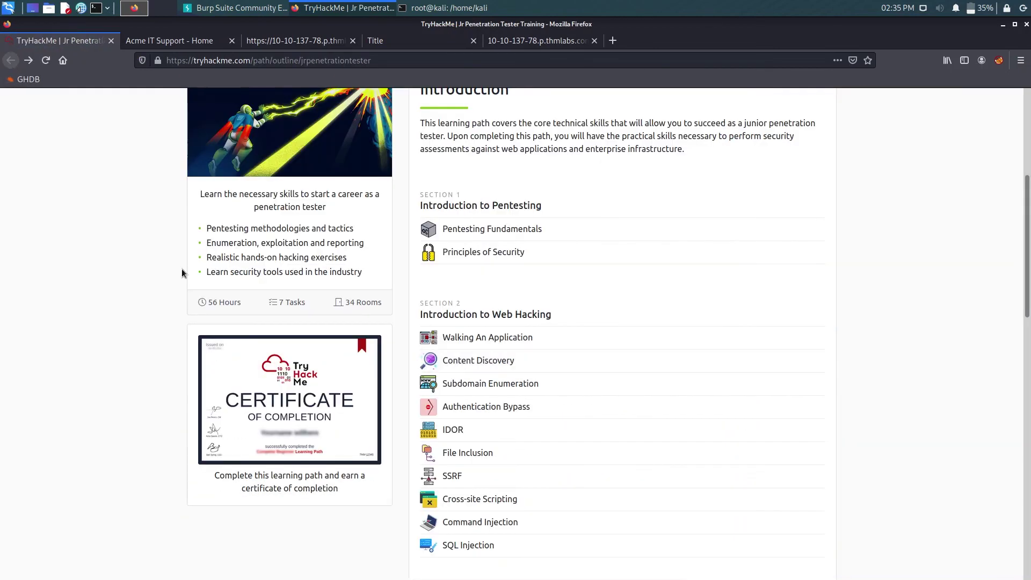